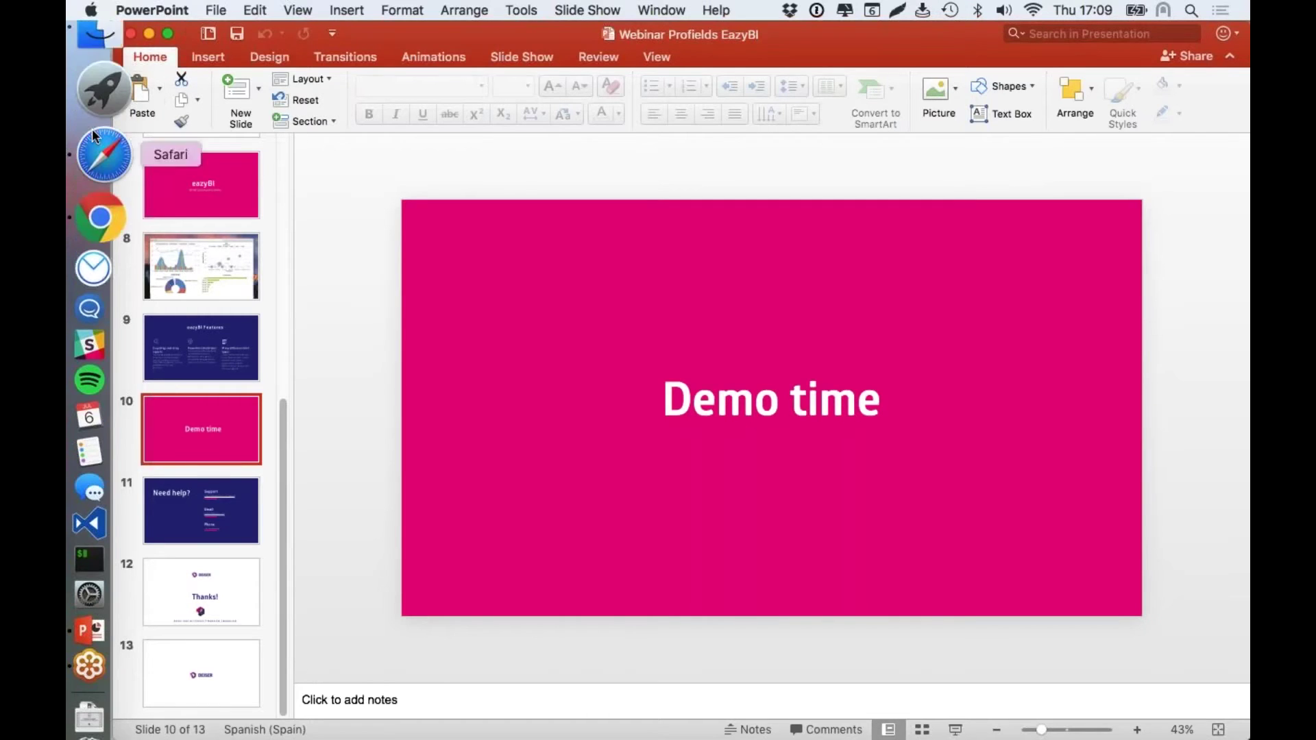
- Switch to Safari's My dashboard - Demo JIRA tab and make the browser fill the screen
{"action": "left_click", "coordinate": [93, 151]}
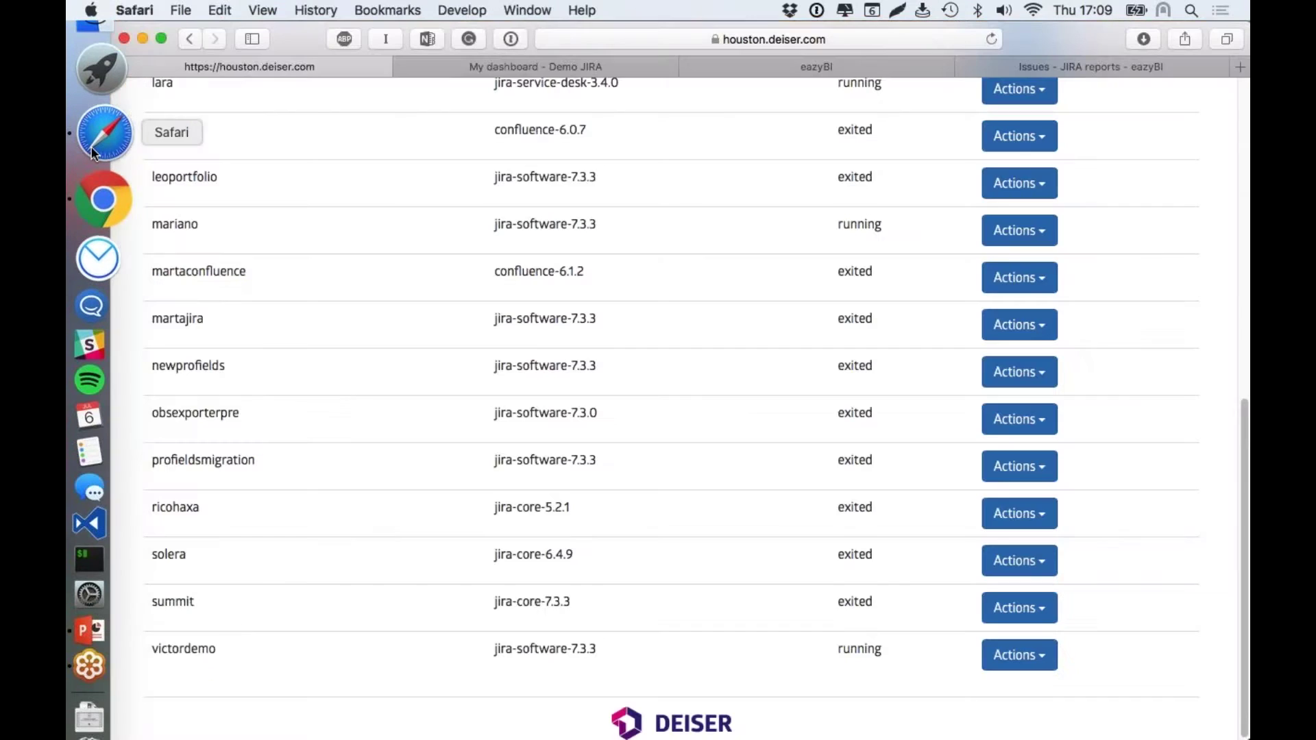
{"action": "left_click", "coordinate": [471, 73]}
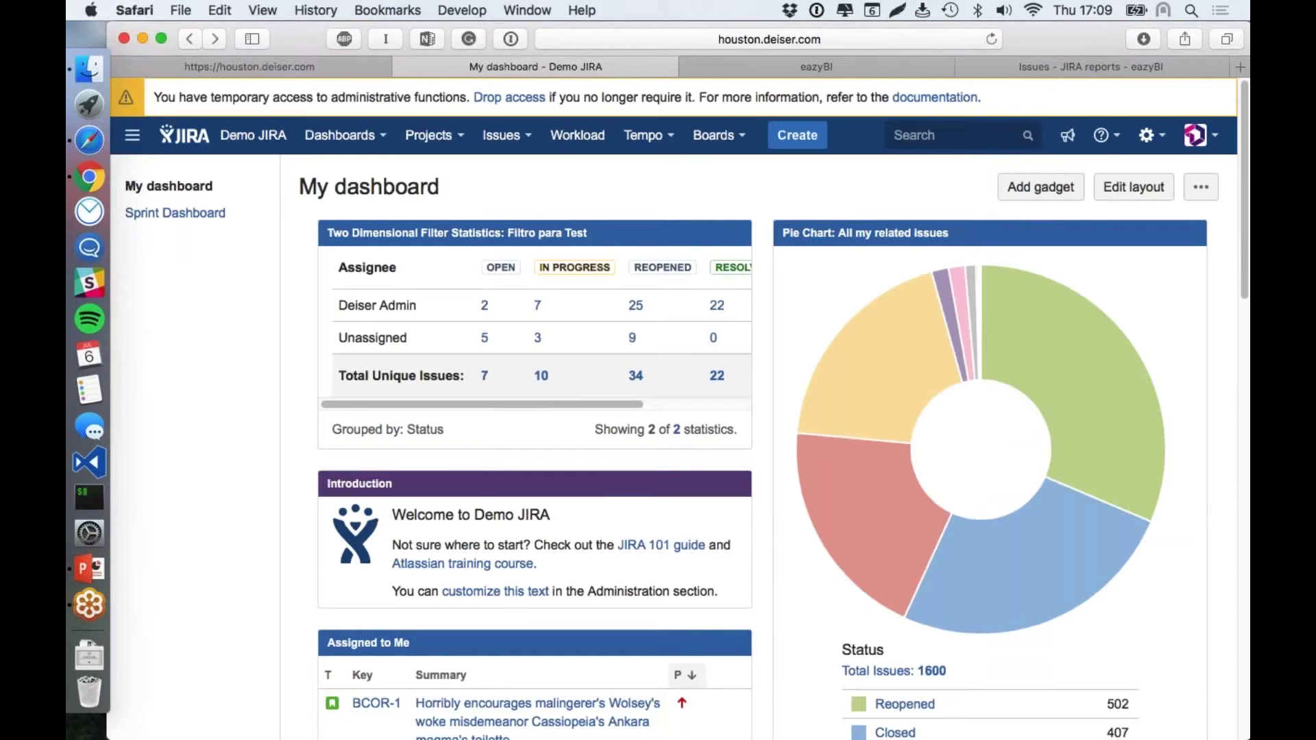
{"action": "left_click", "coordinate": [162, 38]}
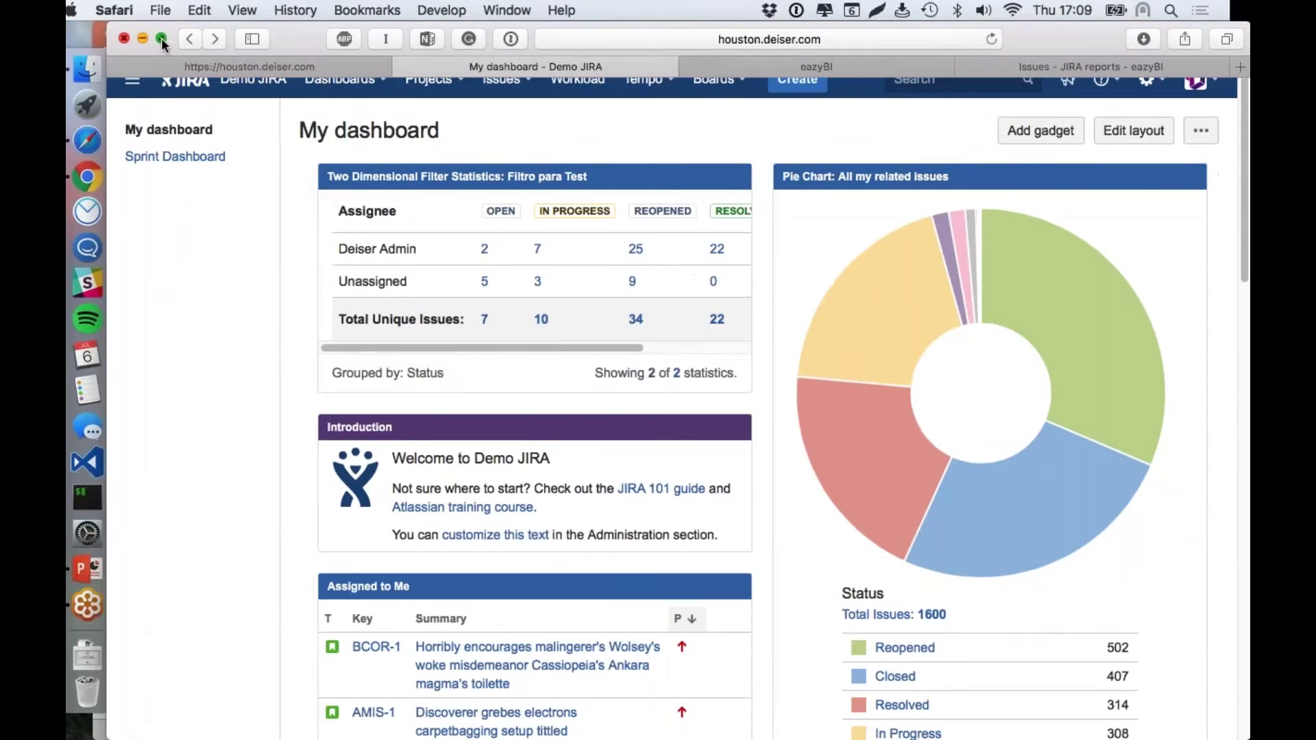
{"action": "scroll", "coordinate": [613, 272], "scroll_direction": "down", "scroll_amount": 3}
{"action": "scroll", "coordinate": [613, 273], "scroll_direction": "up", "scroll_amount": 3}
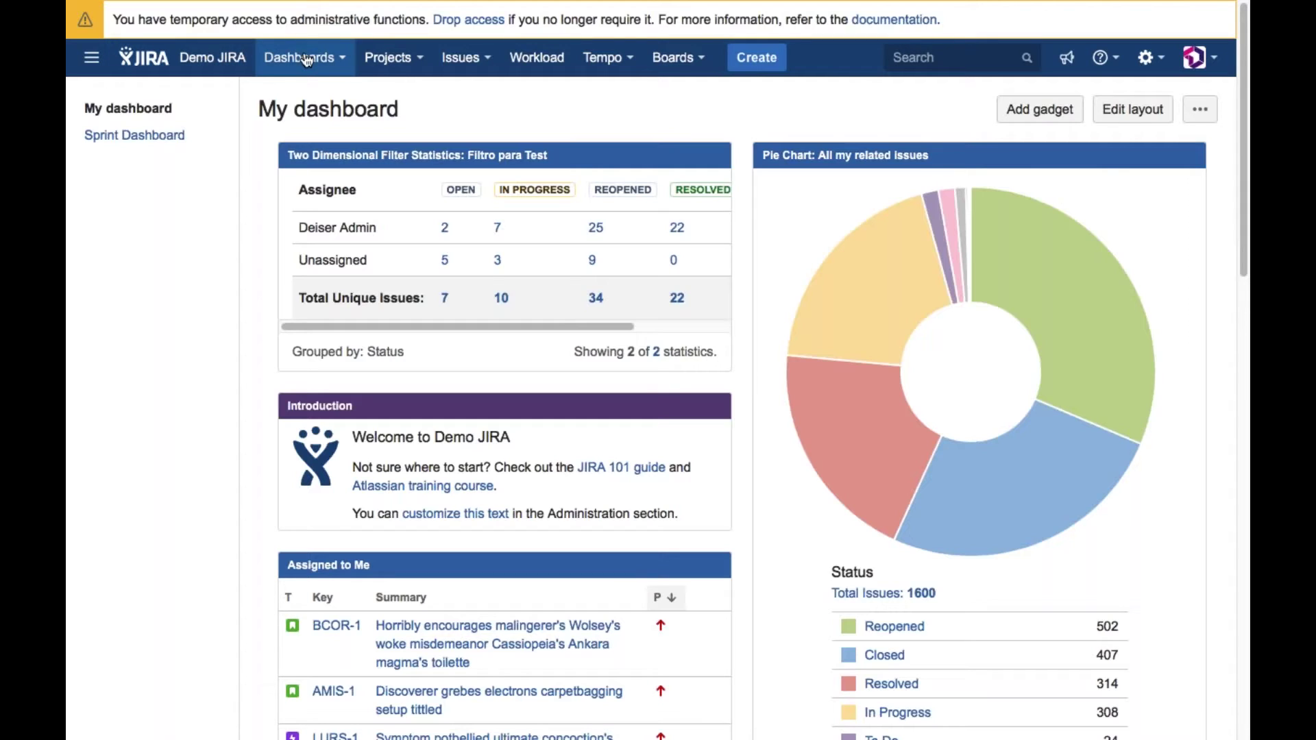
{"action": "mouse_move", "coordinate": [545, 197]}
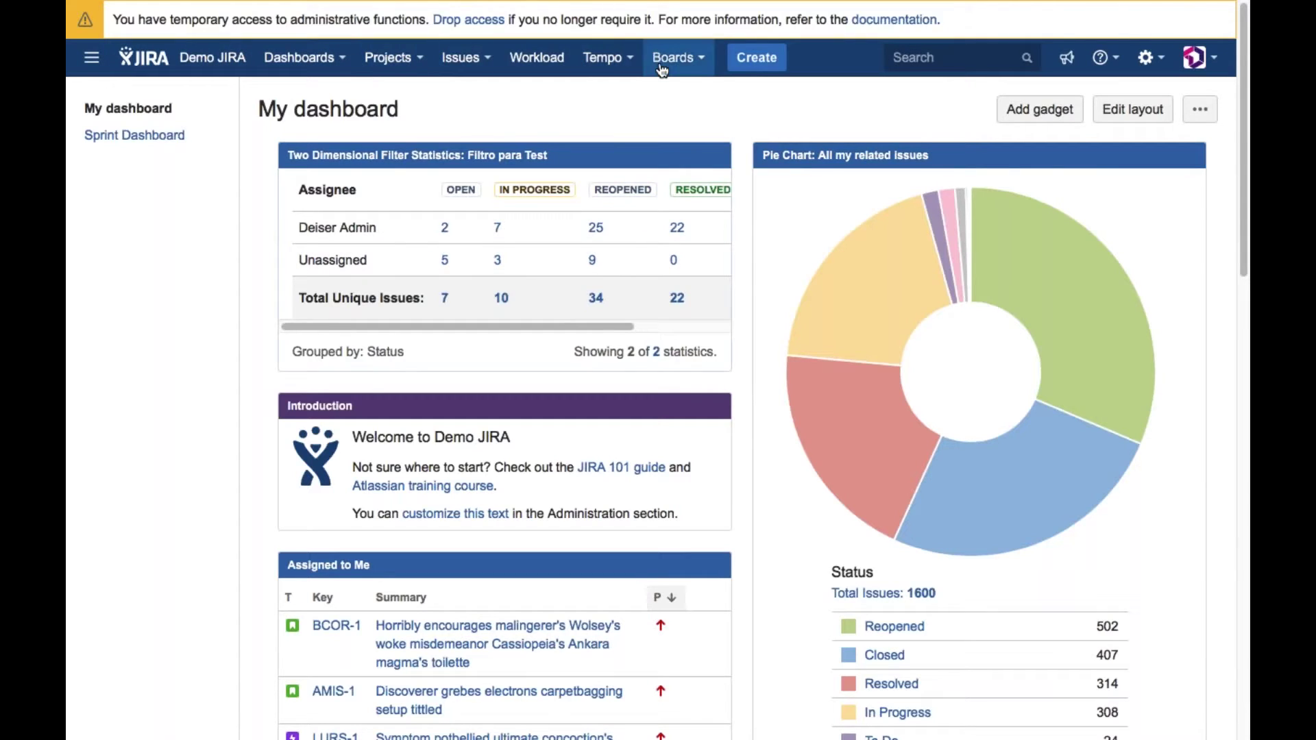
- View Business Project (PROFDEMO), then barbara (BRBA) Project Fields: Cost 3,000, In Maintenance
{"action": "left_click", "coordinate": [396, 60]}
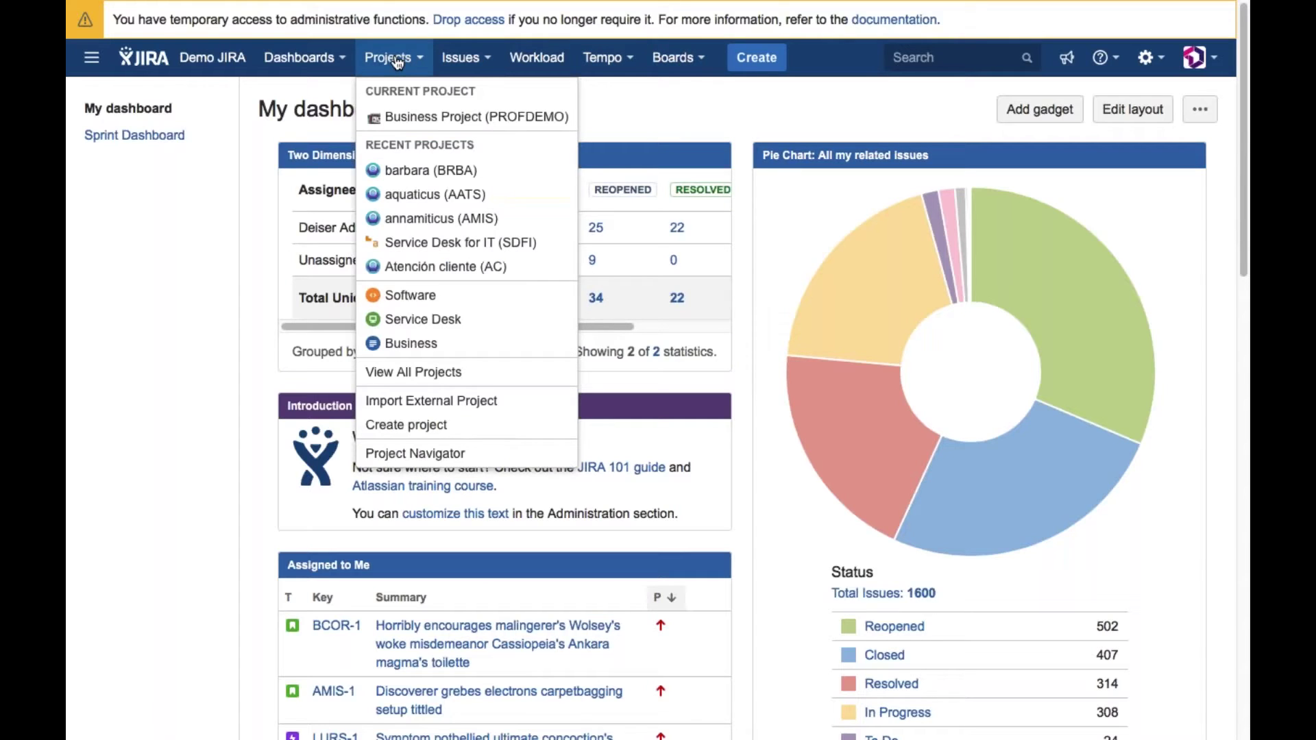
{"action": "left_click", "coordinate": [475, 118]}
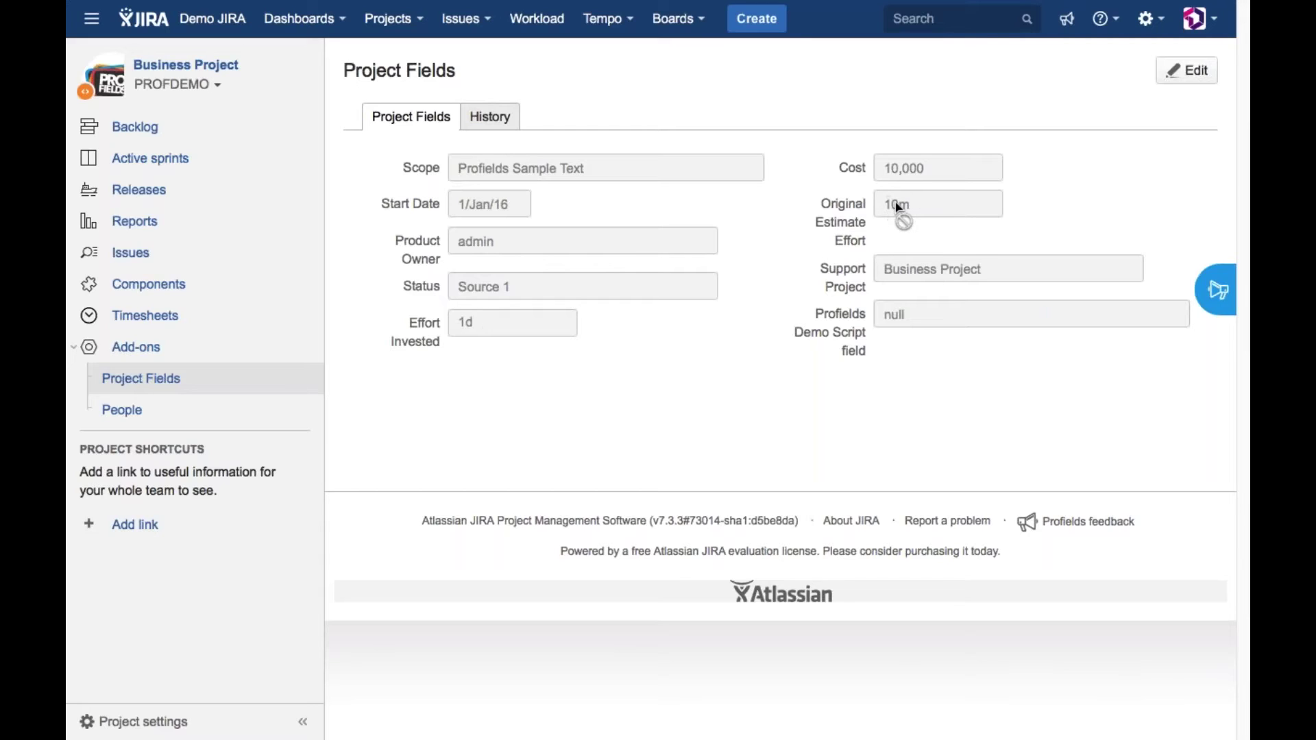
{"action": "left_click", "coordinate": [392, 18]}
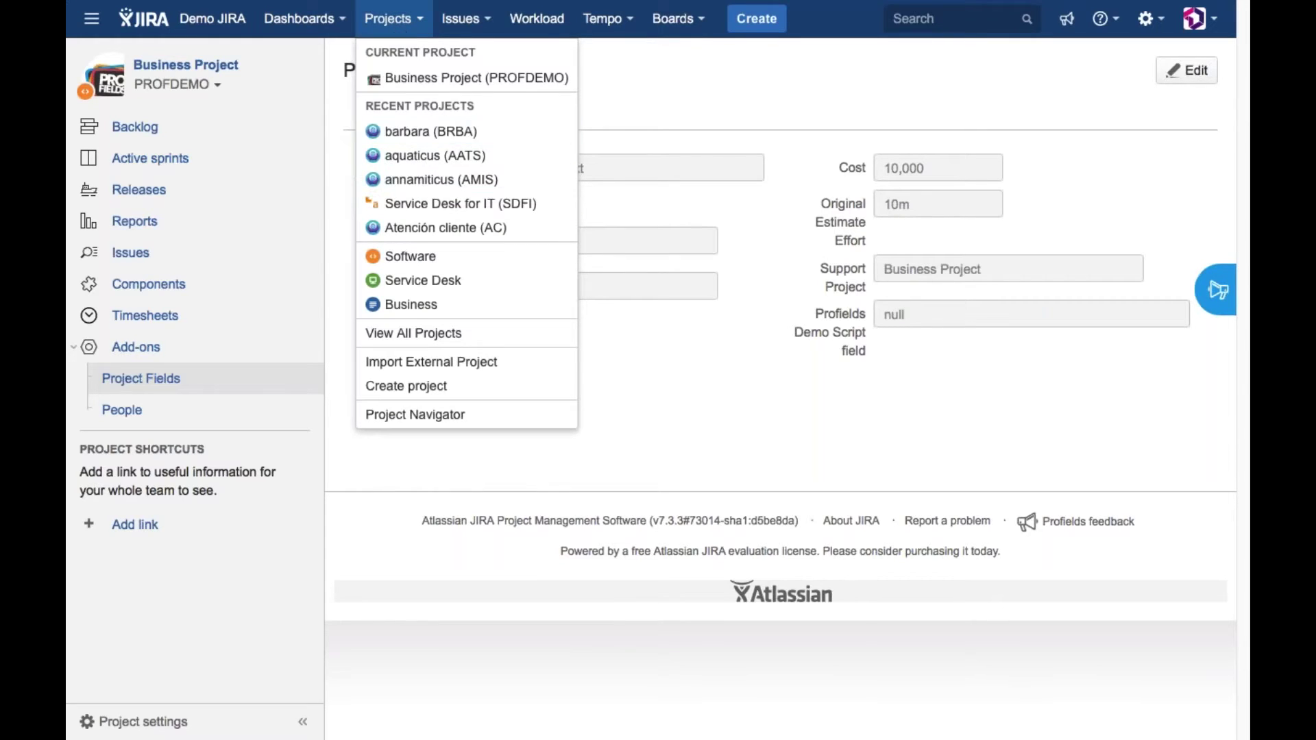
{"action": "left_click", "coordinate": [431, 131]}
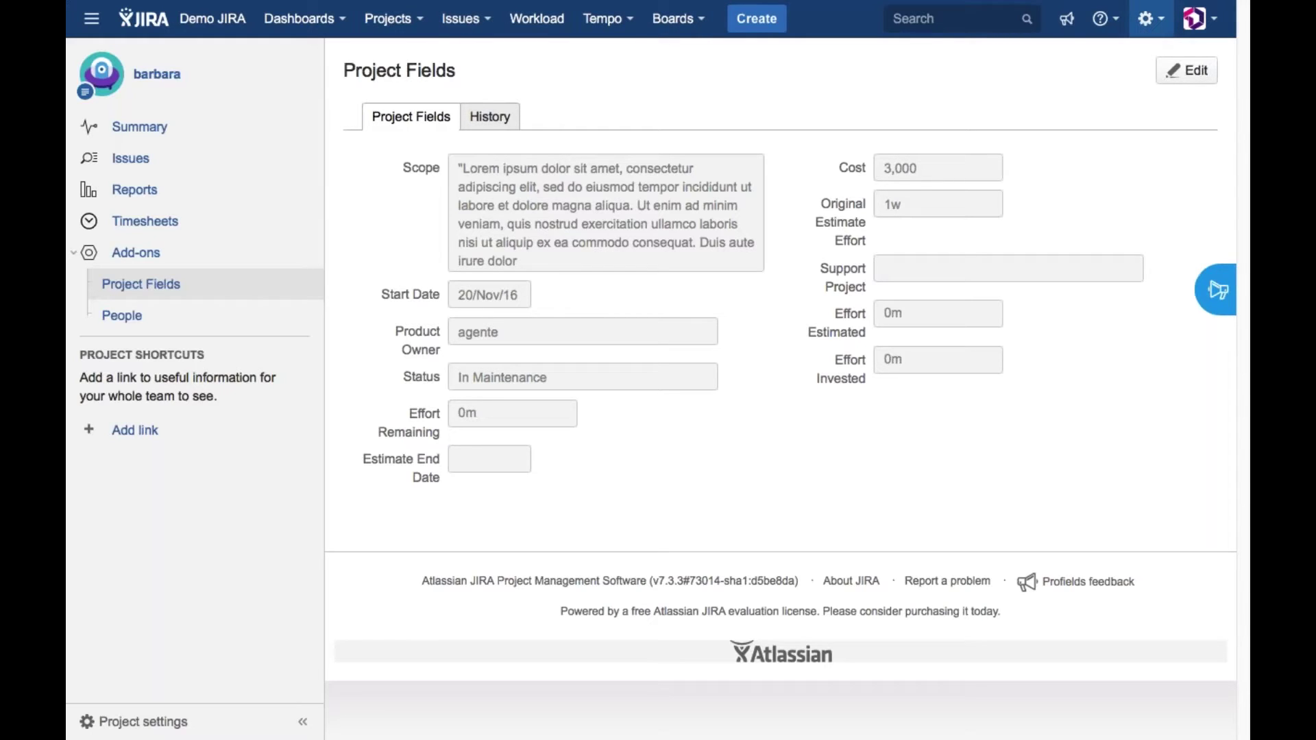
- Enter Add-ons administration, confirming the administrator password from saved logins
{"action": "left_click", "coordinate": [1159, 24]}
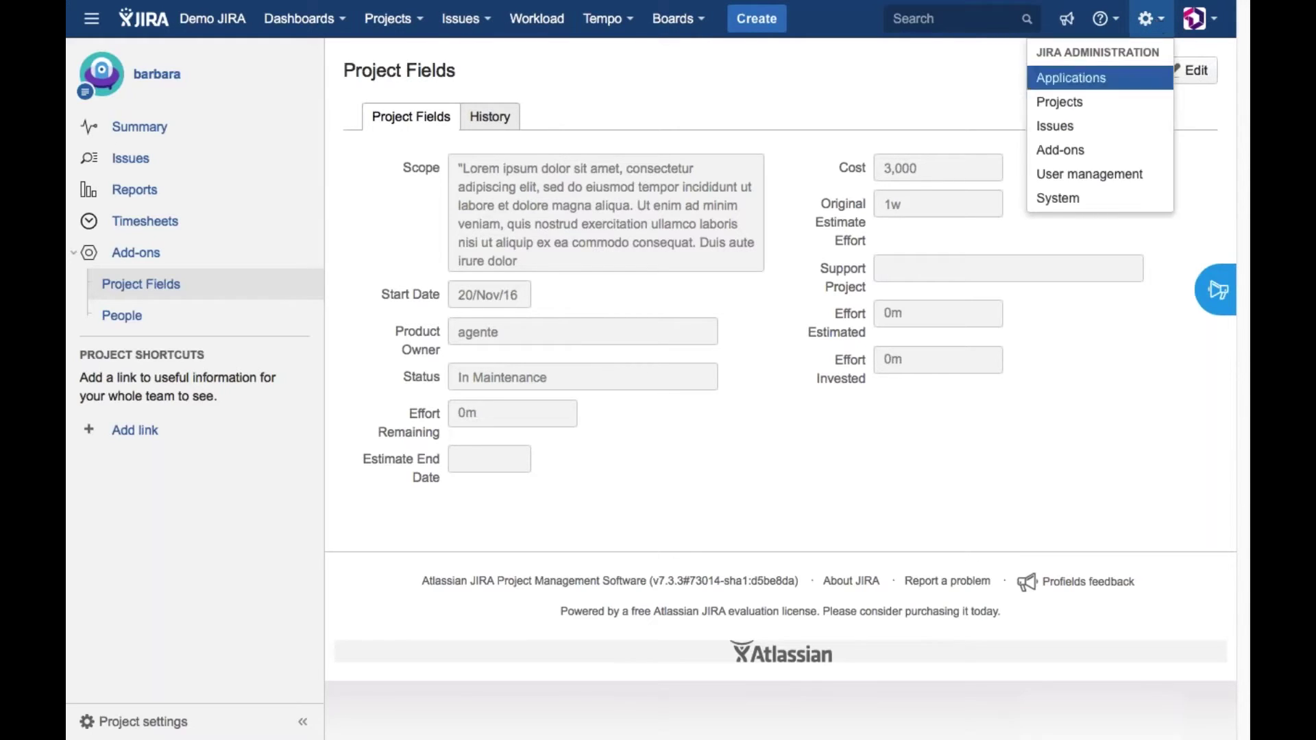
{"action": "left_click", "coordinate": [1060, 156]}
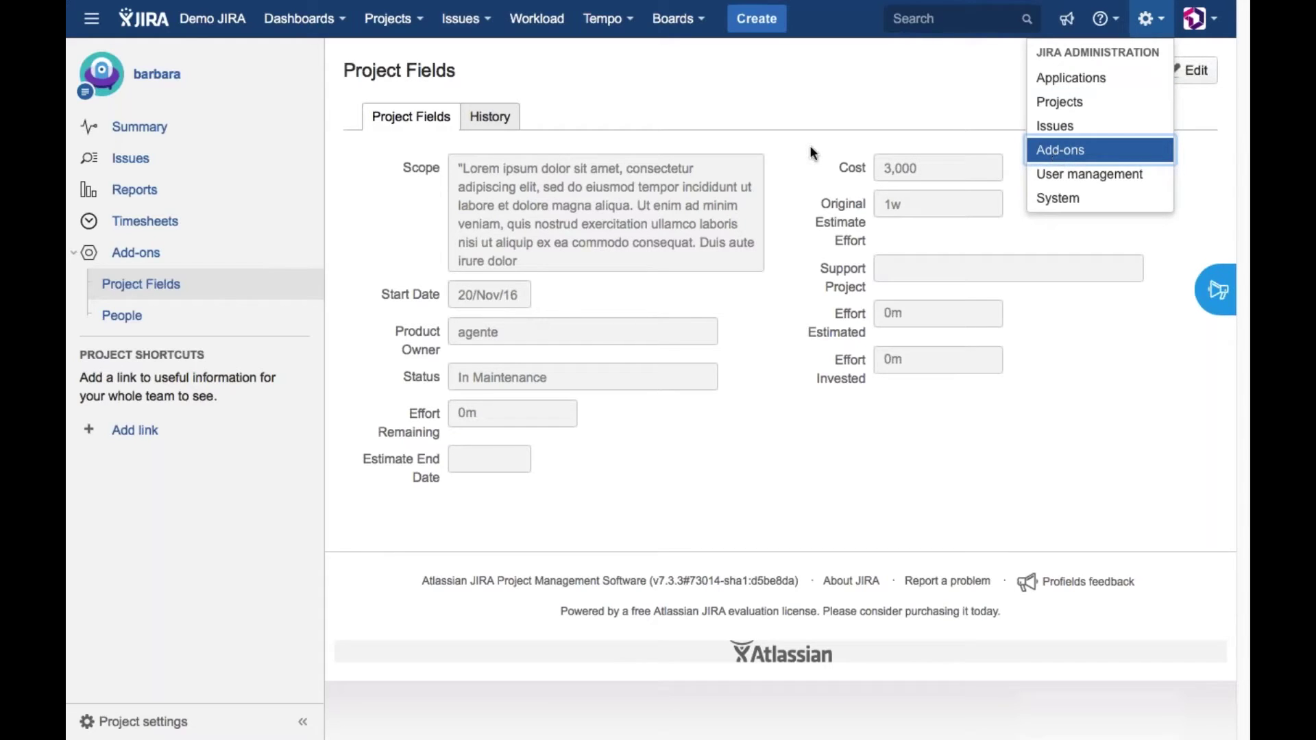
{"action": "left_click", "coordinate": [1063, 162]}
{"action": "left_click", "coordinate": [631, 407]}
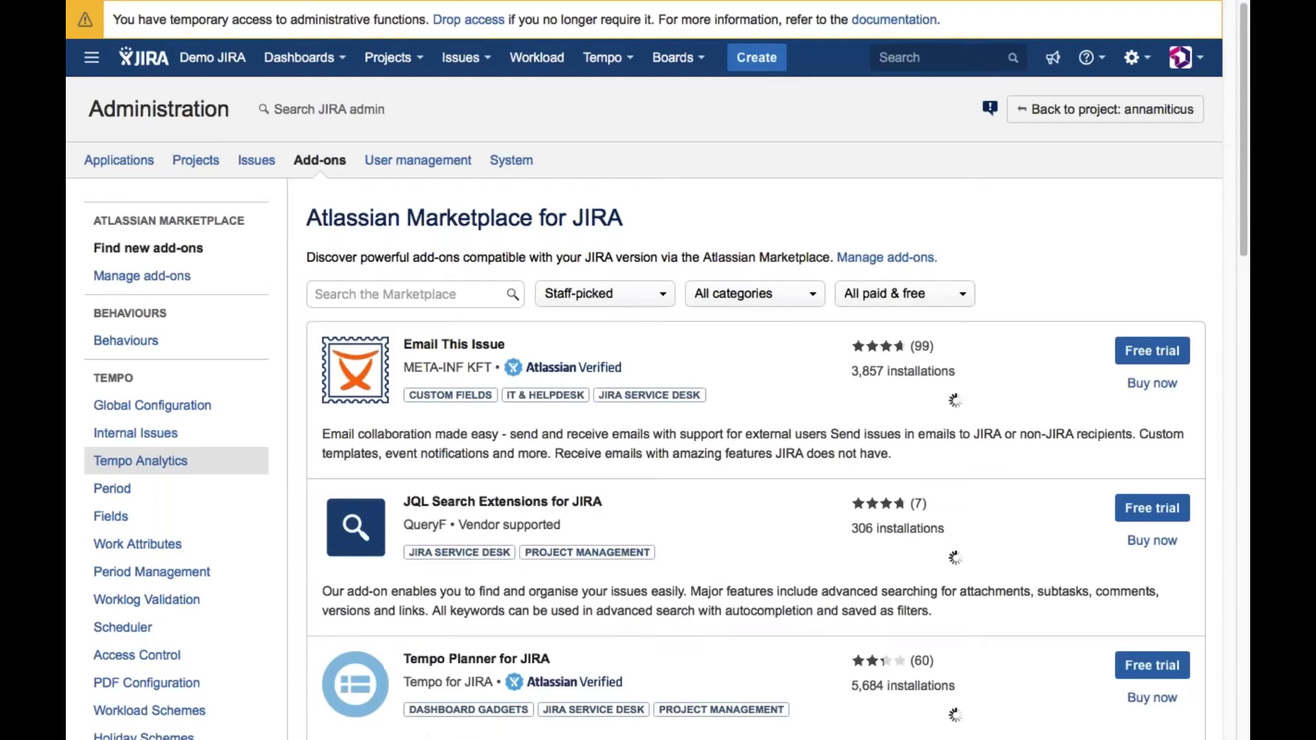
- Open the Profields Fields Manager listing Scope, Cost, Start Date and Product Owner fields
{"action": "scroll", "coordinate": [176, 342], "scroll_direction": "down", "scroll_amount": 3}
{"action": "scroll", "coordinate": [658, 371], "scroll_direction": "down", "scroll_amount": 5}
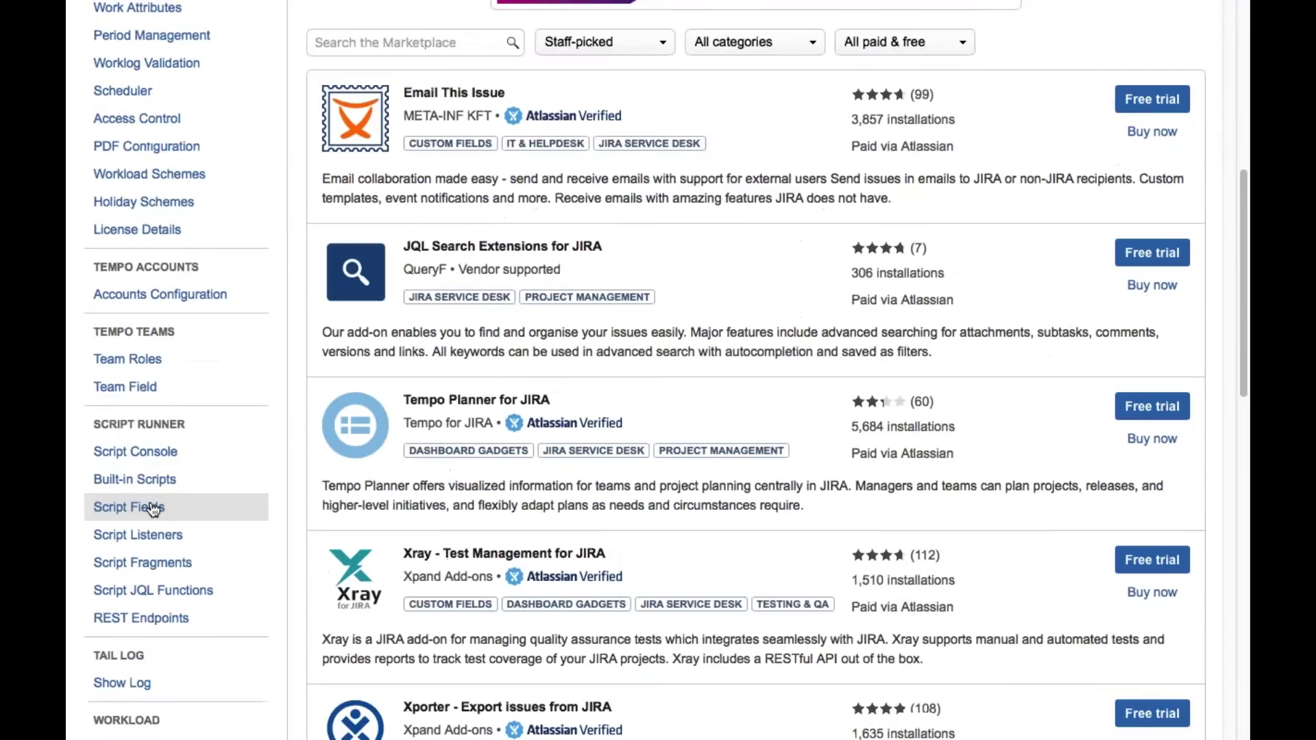
{"action": "scroll", "coordinate": [153, 509], "scroll_direction": "down", "scroll_amount": 5}
{"action": "left_click", "coordinate": [140, 645]}
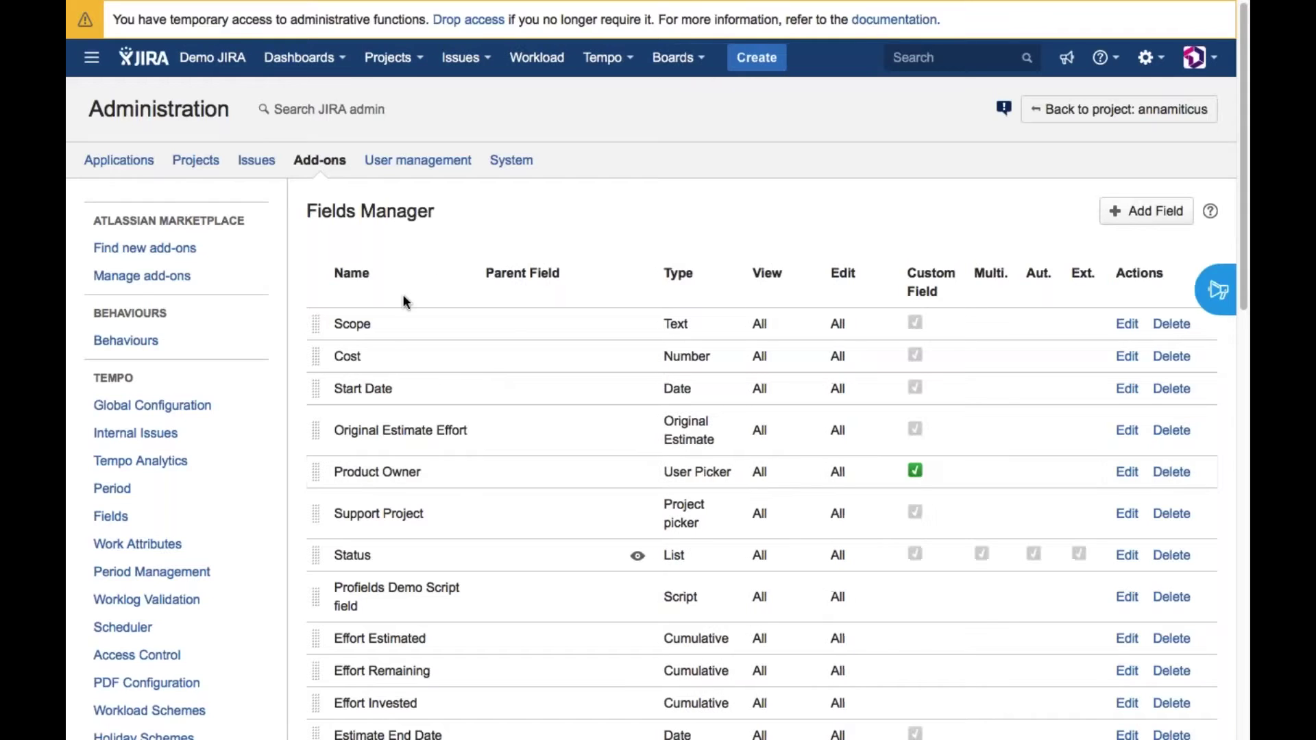
{"action": "scroll", "coordinate": [387, 495], "scroll_direction": "down", "scroll_amount": 2}
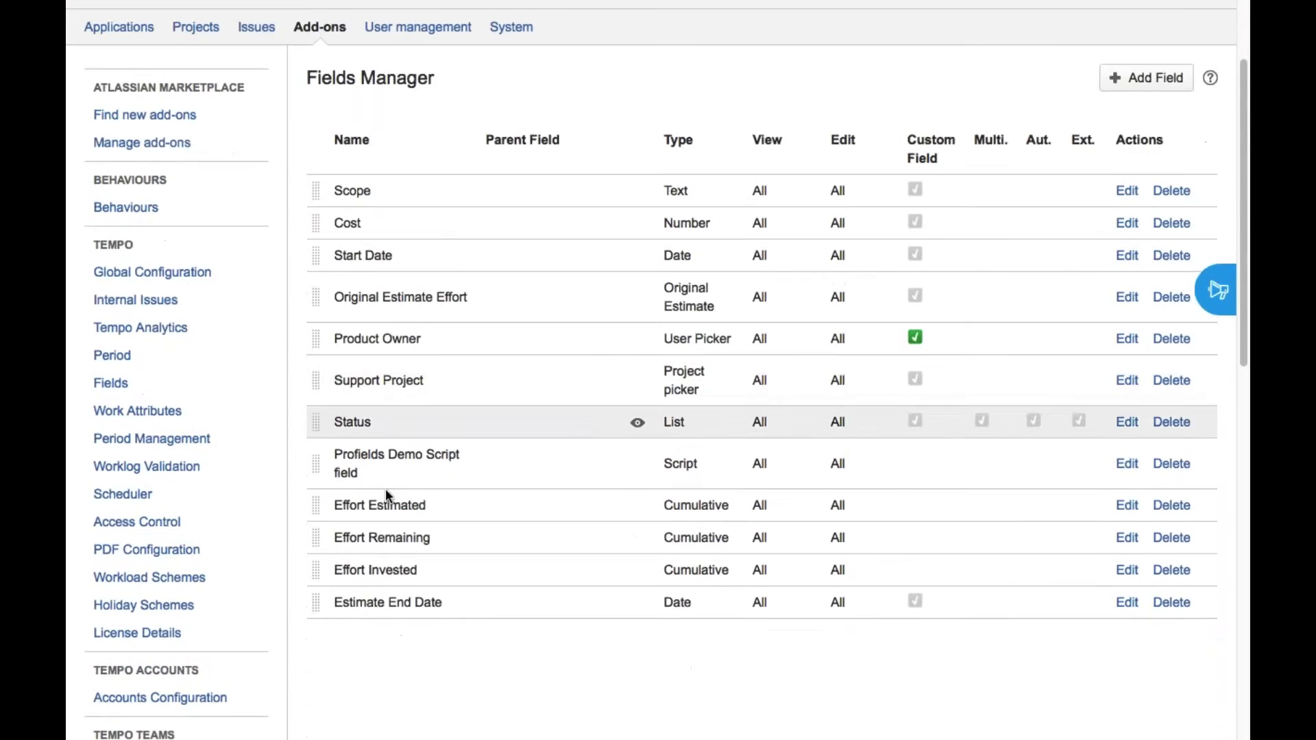
{"action": "scroll", "coordinate": [347, 220], "scroll_direction": "up", "scroll_amount": 1}
{"action": "scroll", "coordinate": [347, 220], "scroll_direction": "down", "scroll_amount": 2}
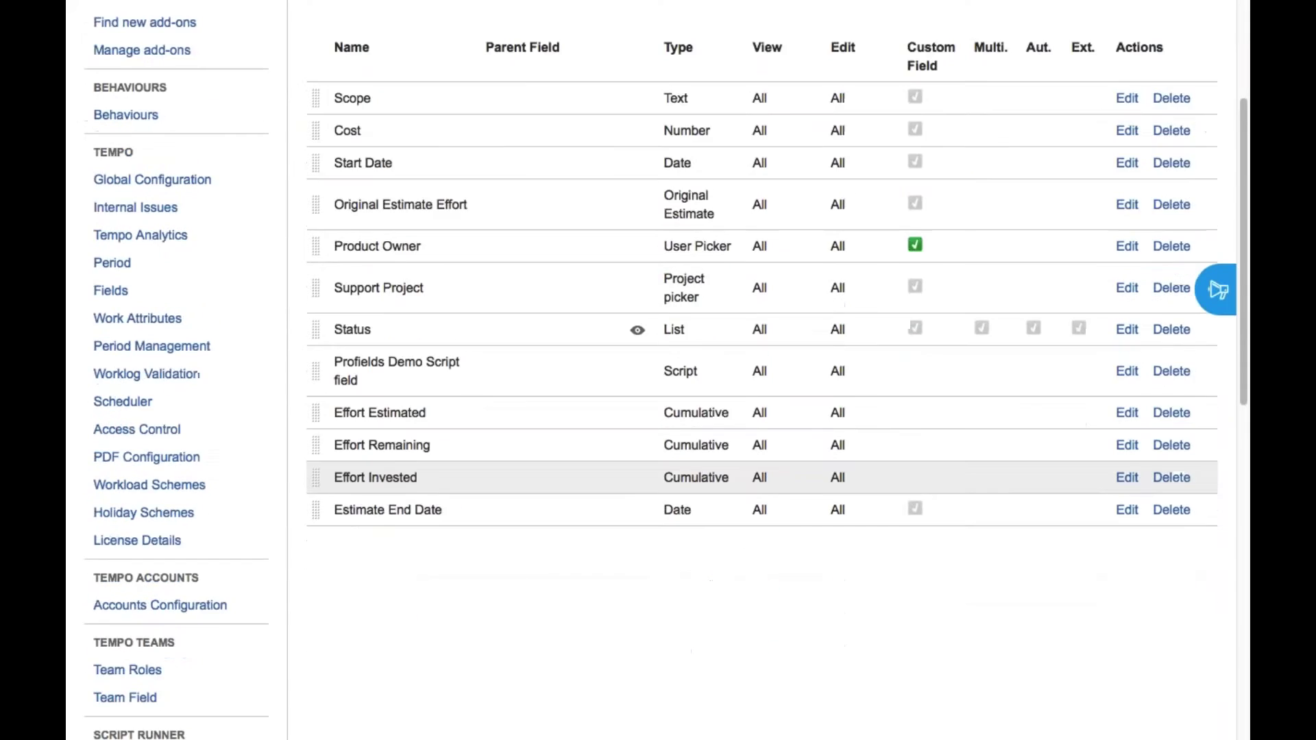
{"action": "scroll", "coordinate": [387, 477], "scroll_direction": "up", "scroll_amount": 3}
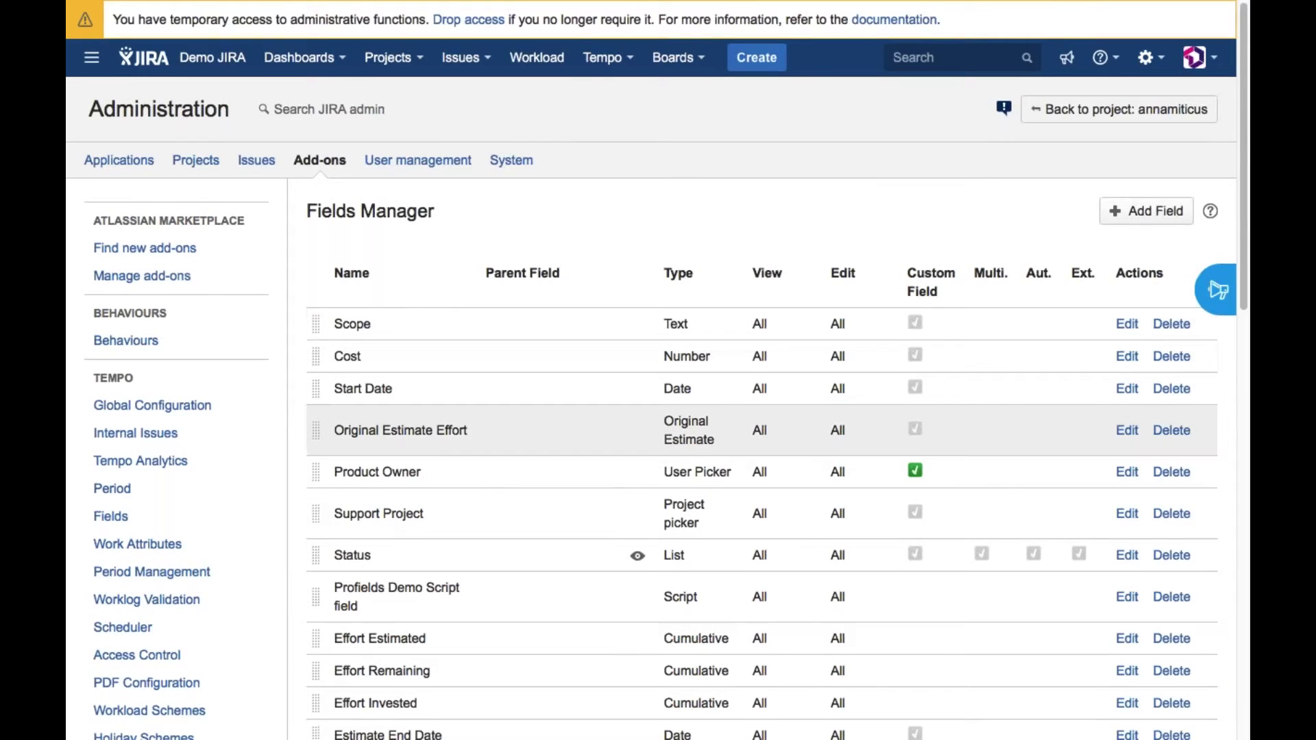
- Review the 28 projects in the Project Navigator, then switch over to eazyBI
{"action": "left_click", "coordinate": [391, 62]}
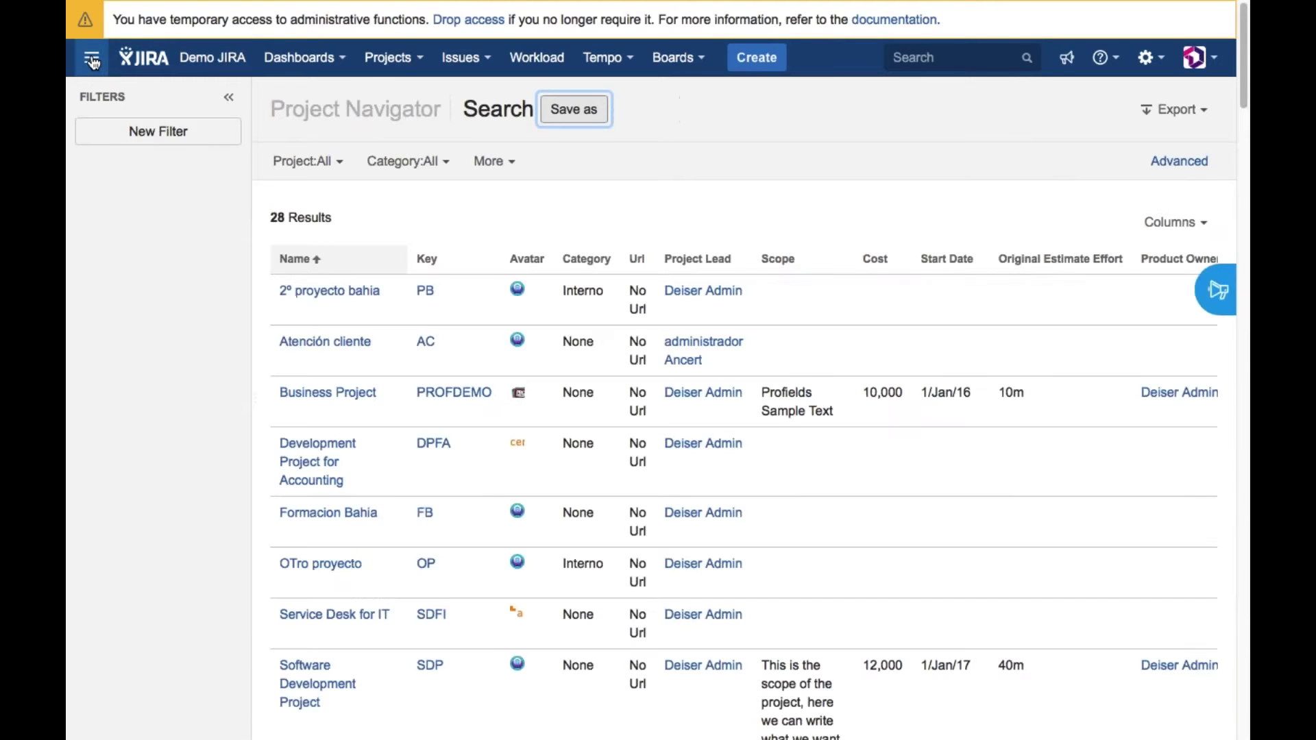
{"action": "left_click", "coordinate": [94, 59]}
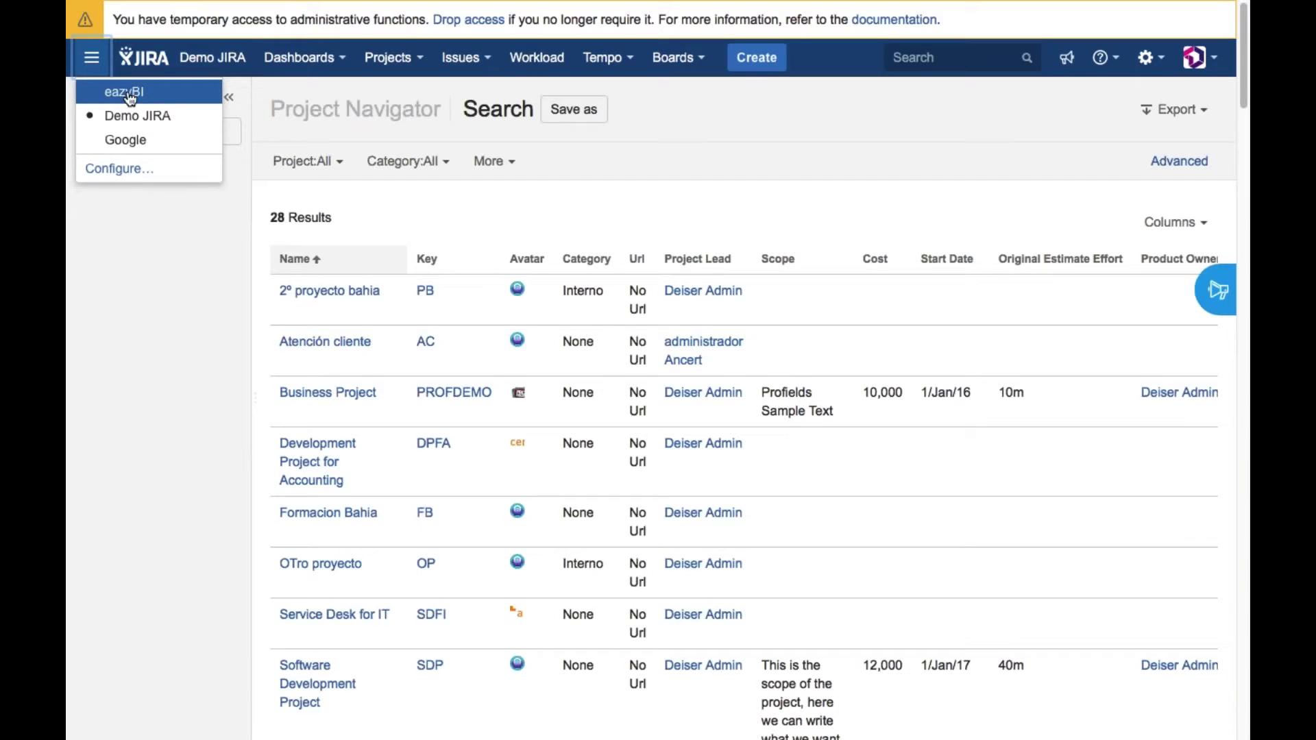
{"action": "left_click", "coordinate": [131, 96]}
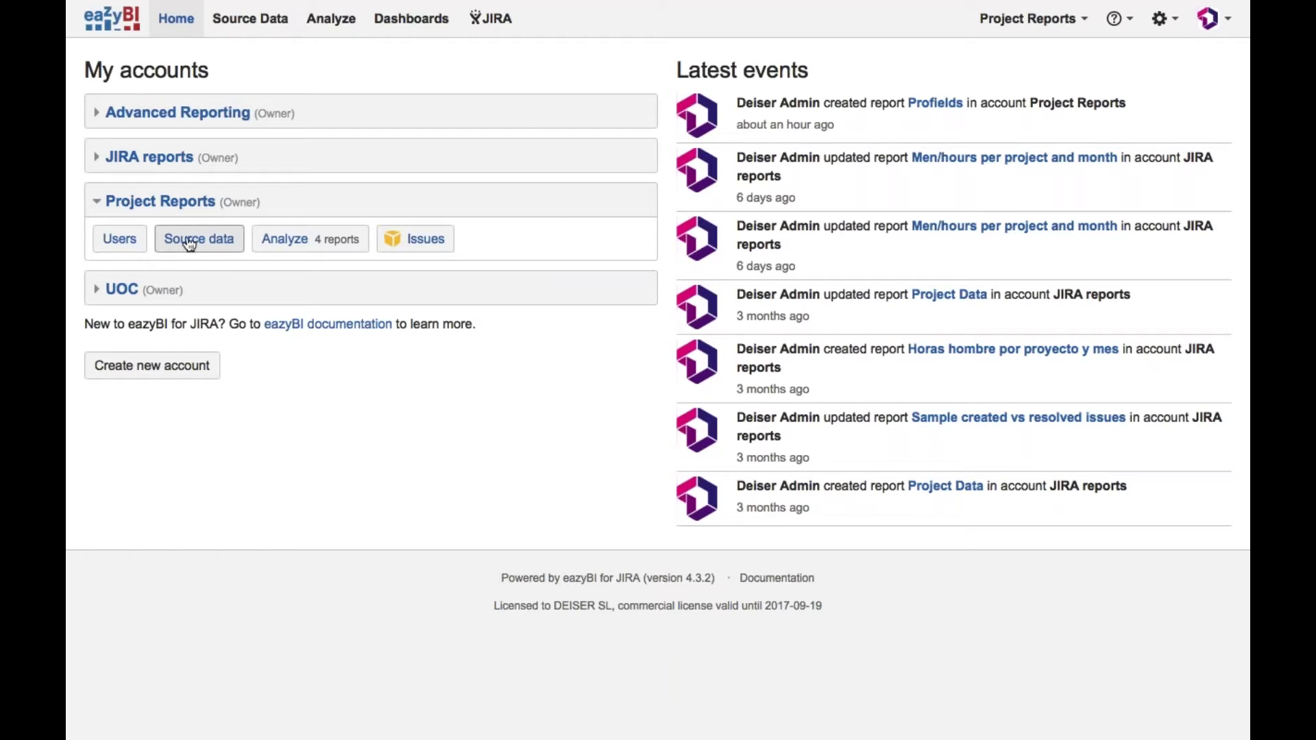
- Open the Project Reports account's source data and edit the JIRA source's import options
{"action": "left_click", "coordinate": [155, 253]}
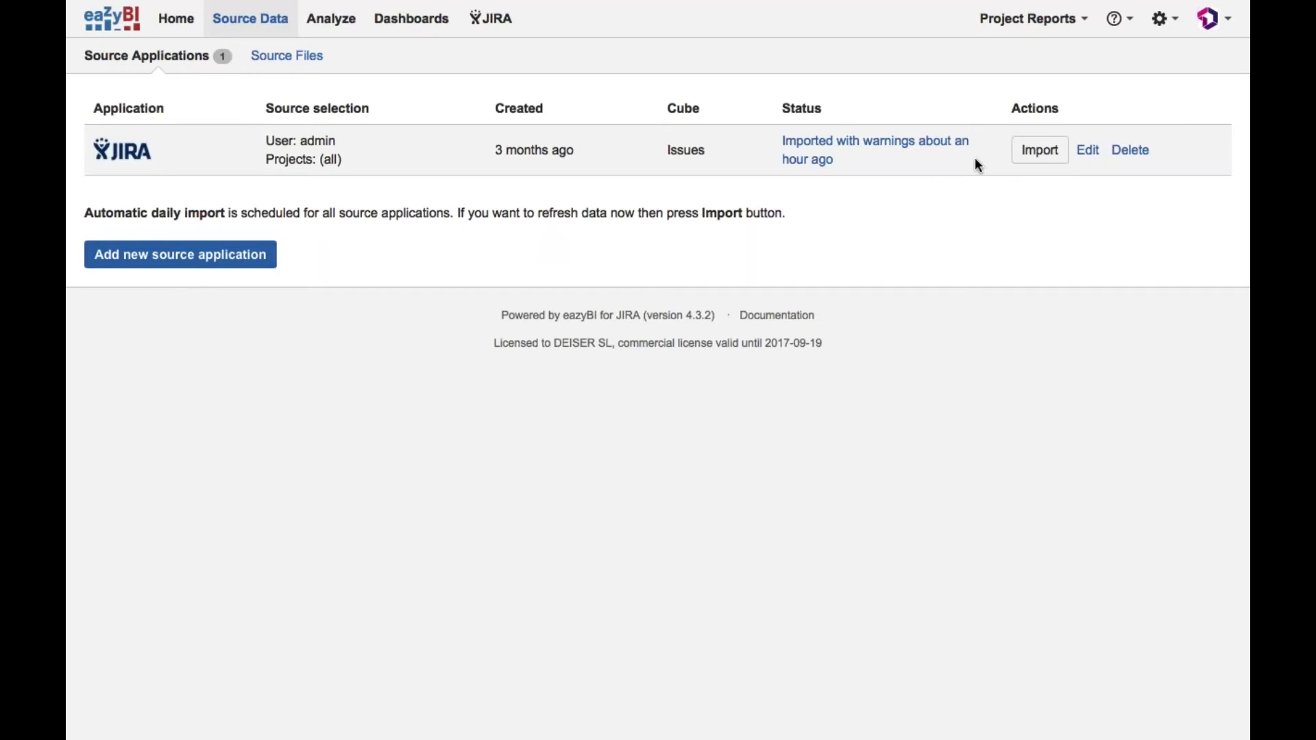
{"action": "left_click", "coordinate": [1089, 153]}
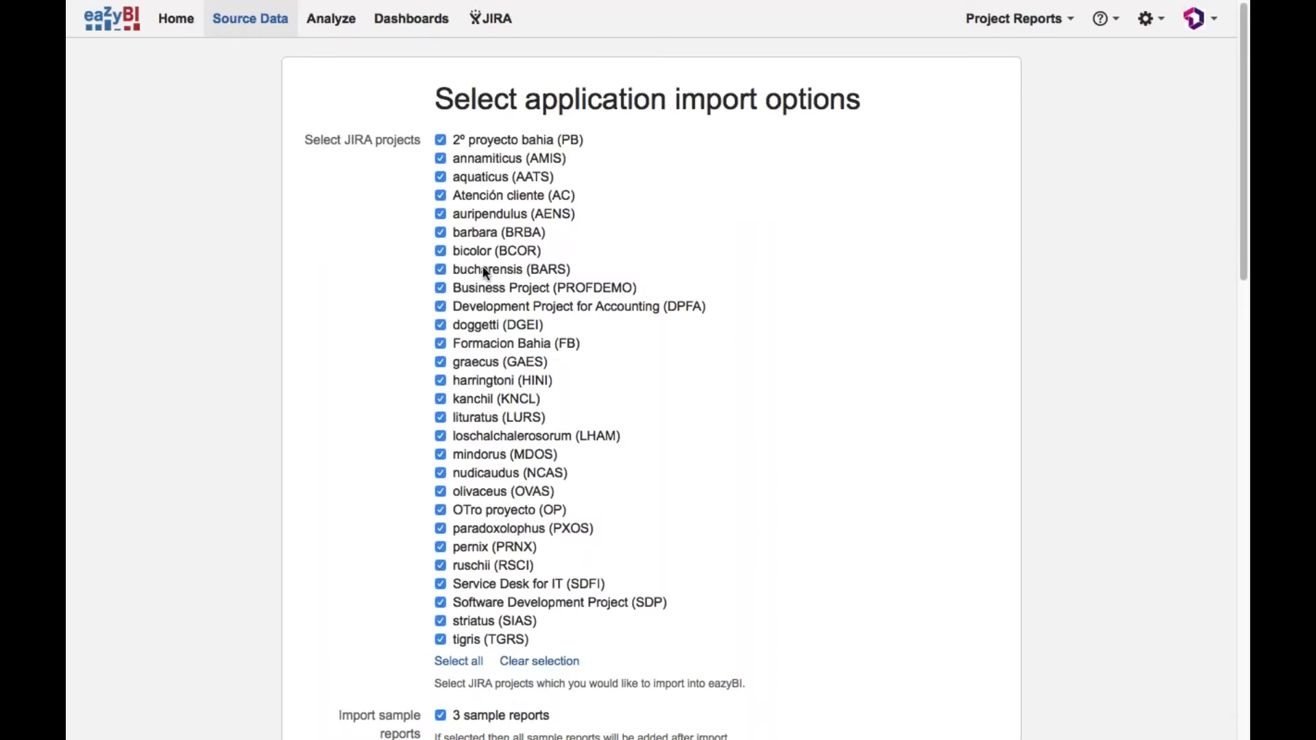
{"action": "scroll", "coordinate": [445, 168], "scroll_direction": "down", "scroll_amount": 1}
{"action": "scroll", "coordinate": [403, 163], "scroll_direction": "up", "scroll_amount": 1}
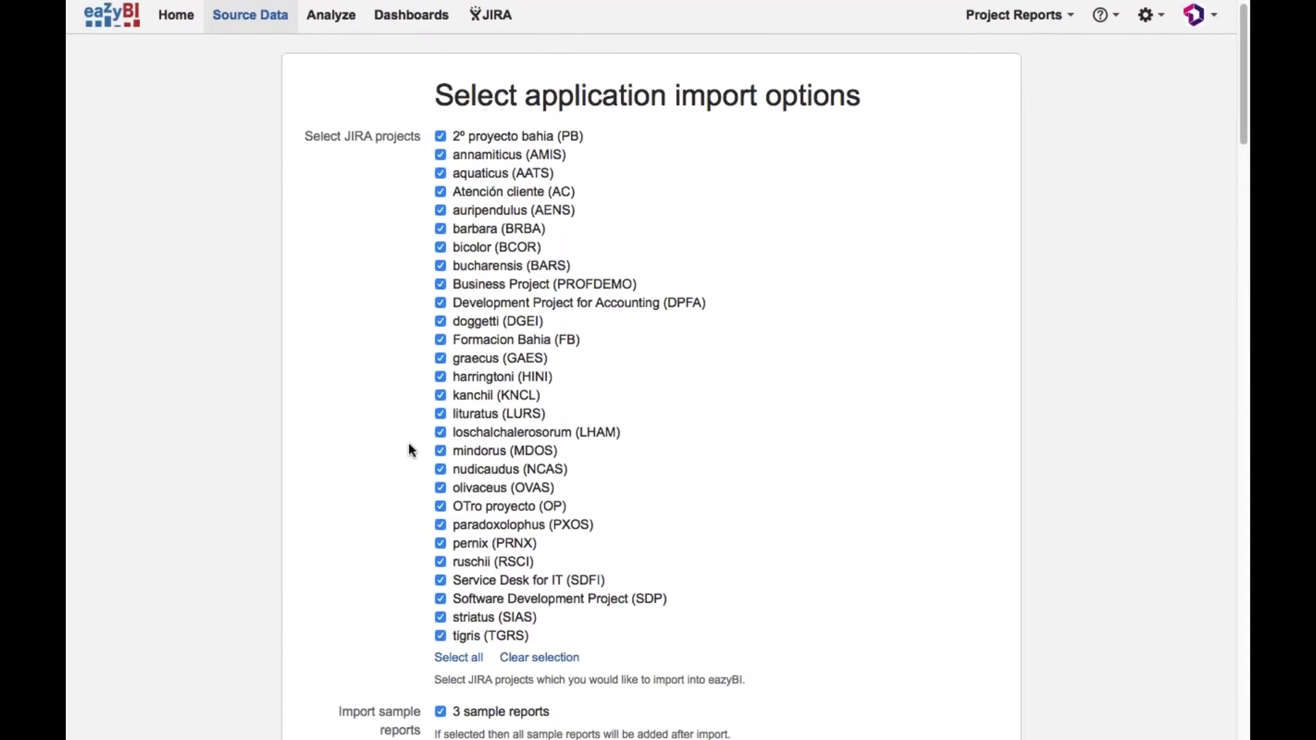
{"action": "scroll", "coordinate": [409, 441], "scroll_direction": "down", "scroll_amount": 5}
{"action": "scroll", "coordinate": [410, 438], "scroll_direction": "up", "scroll_amount": 4}
- Untick 2º proyecto bahia (PB) and annamiticus (AMIS), then re-select all projects for import
{"action": "left_click", "coordinate": [440, 137]}
{"action": "left_click", "coordinate": [441, 157]}
{"action": "left_click", "coordinate": [440, 136]}
{"action": "left_click", "coordinate": [441, 173]}
{"action": "scroll", "coordinate": [531, 326], "scroll_direction": "down", "scroll_amount": 1}
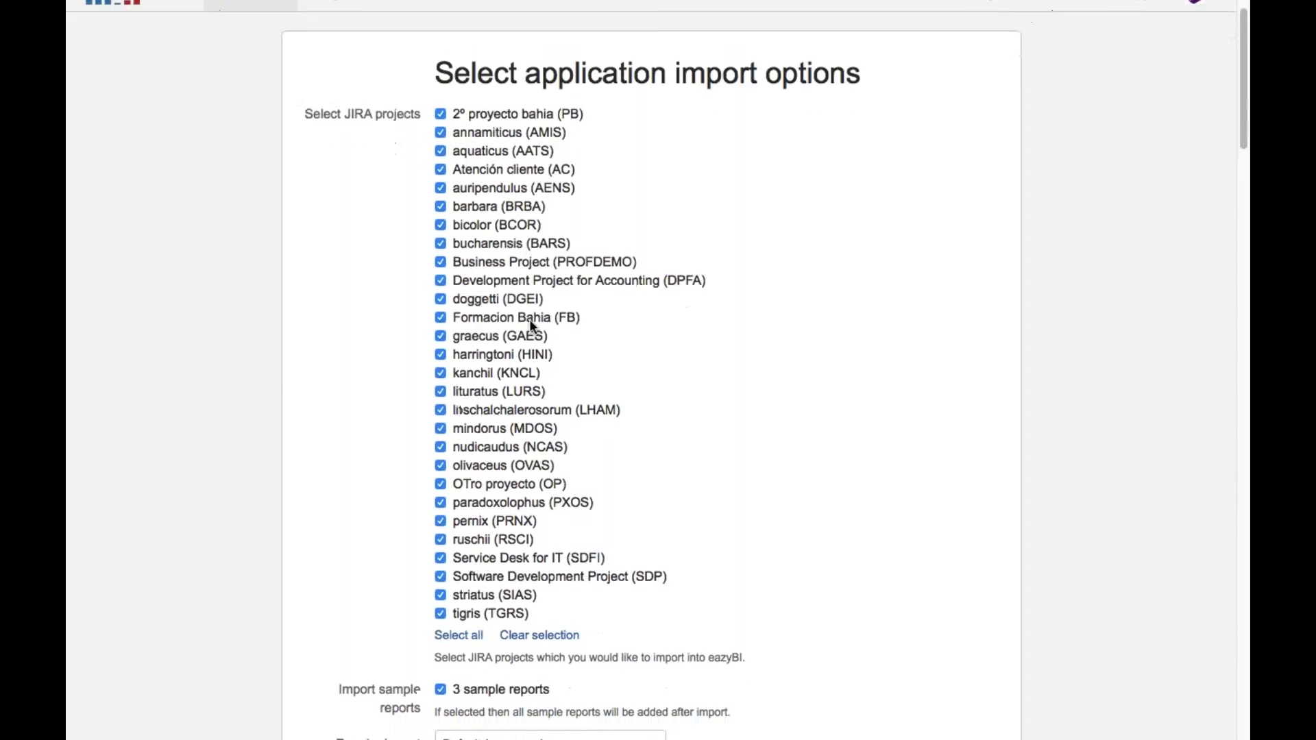
{"action": "scroll", "coordinate": [558, 321], "scroll_direction": "down", "scroll_amount": 3}
{"action": "scroll", "coordinate": [357, 548], "scroll_direction": "down", "scroll_amount": 5}
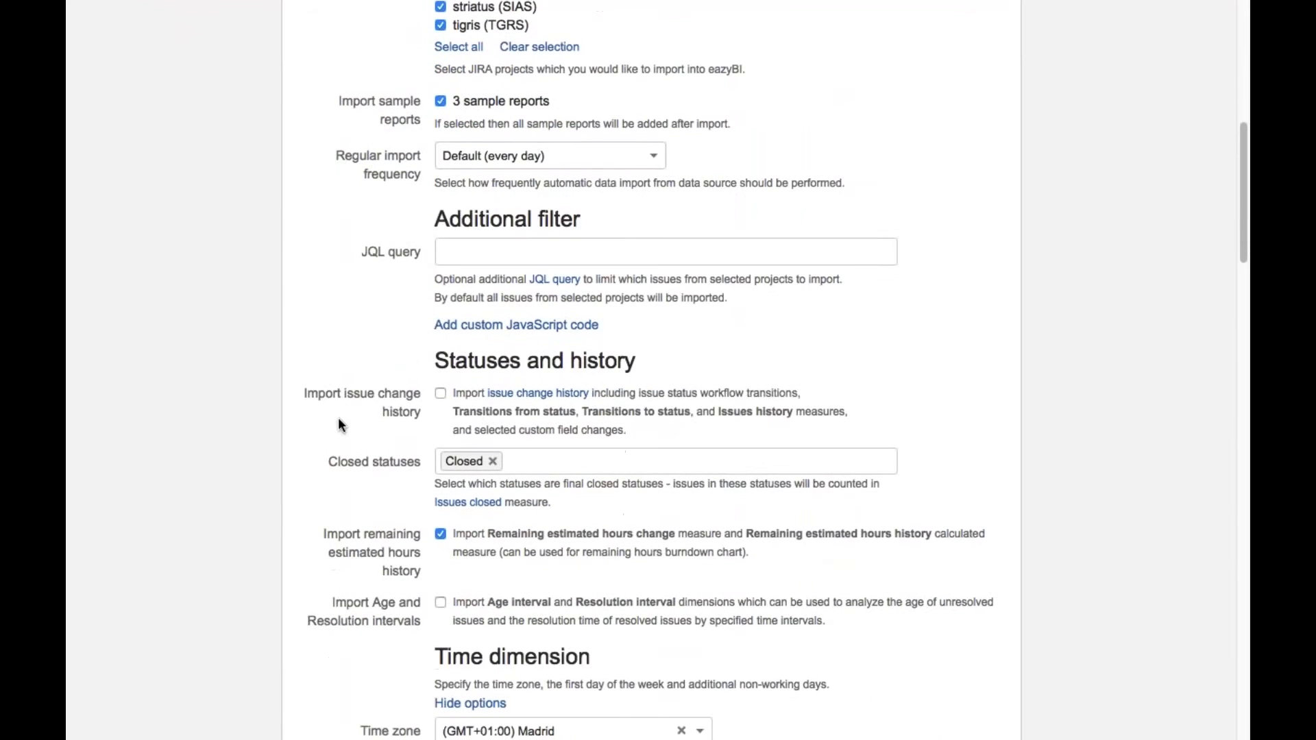
{"action": "scroll", "coordinate": [476, 414], "scroll_direction": "down", "scroll_amount": 1}
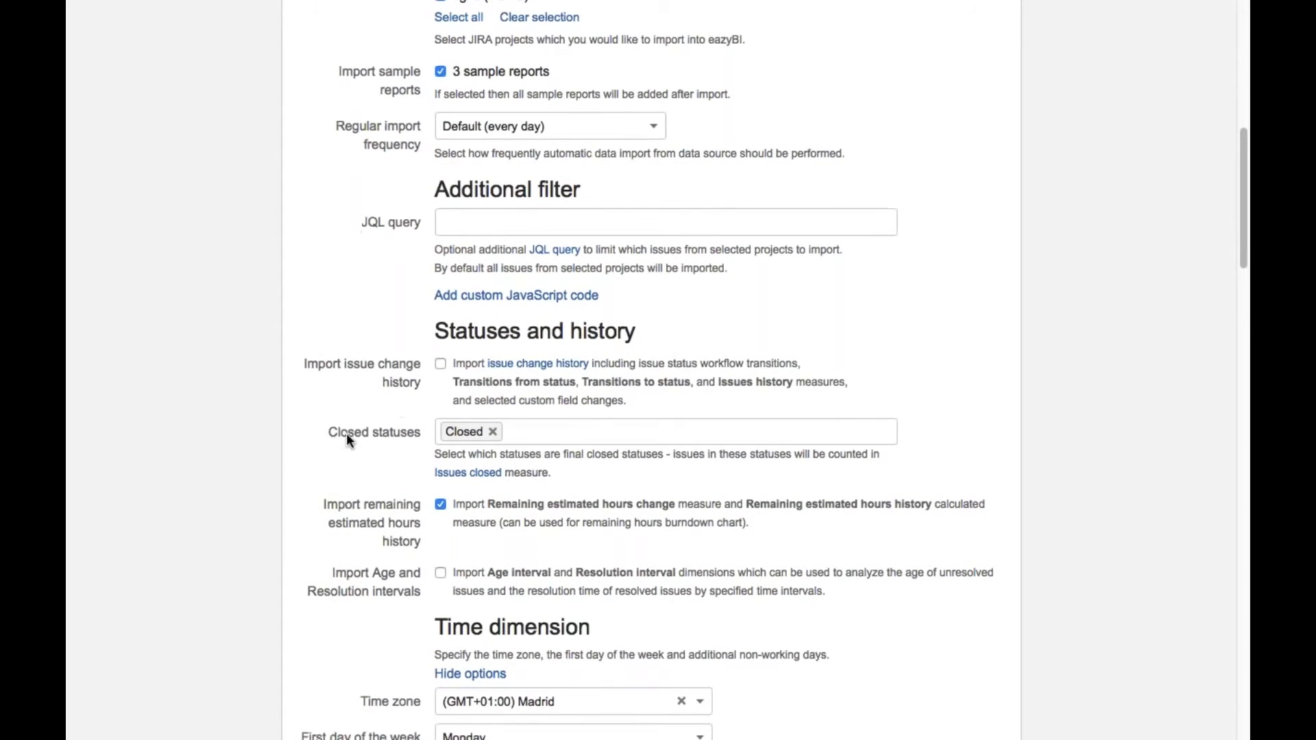
{"action": "scroll", "coordinate": [411, 425], "scroll_direction": "down", "scroll_amount": 8}
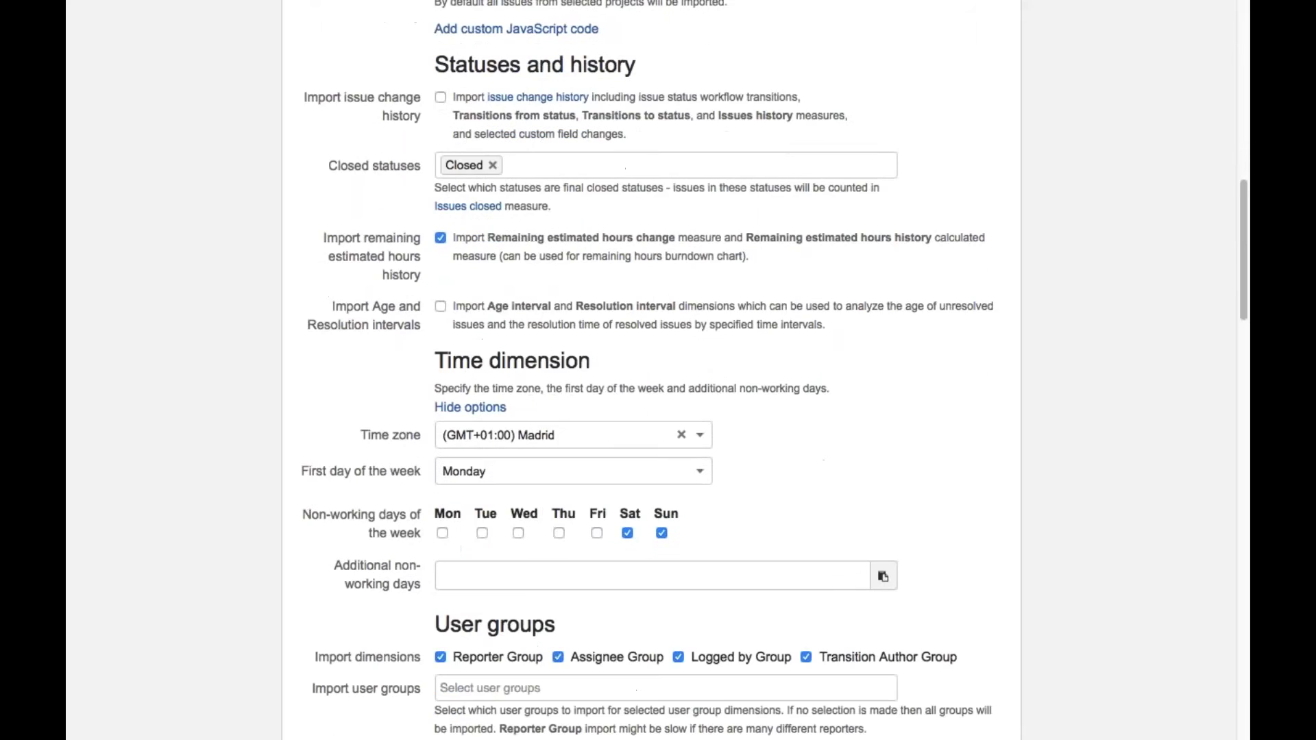
{"action": "scroll", "coordinate": [502, 440], "scroll_direction": "down", "scroll_amount": 2}
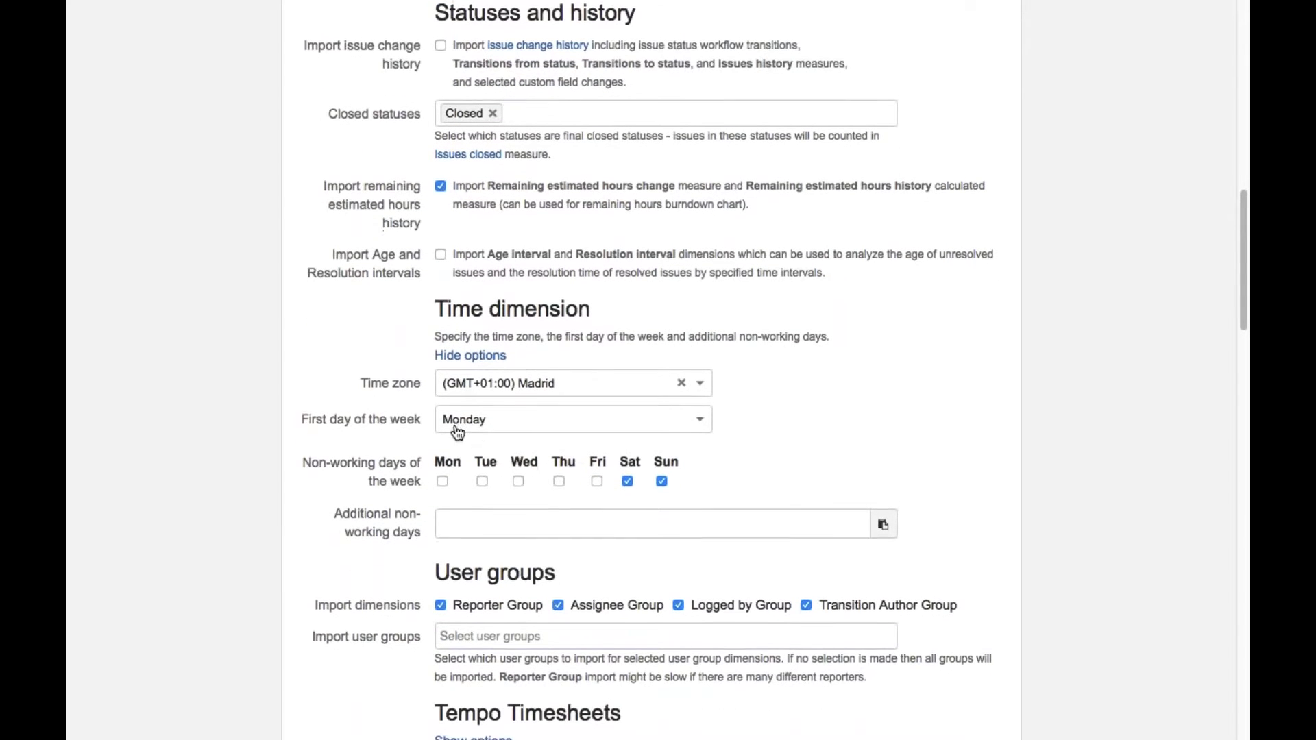
{"action": "scroll", "coordinate": [477, 429], "scroll_direction": "down", "scroll_amount": 2}
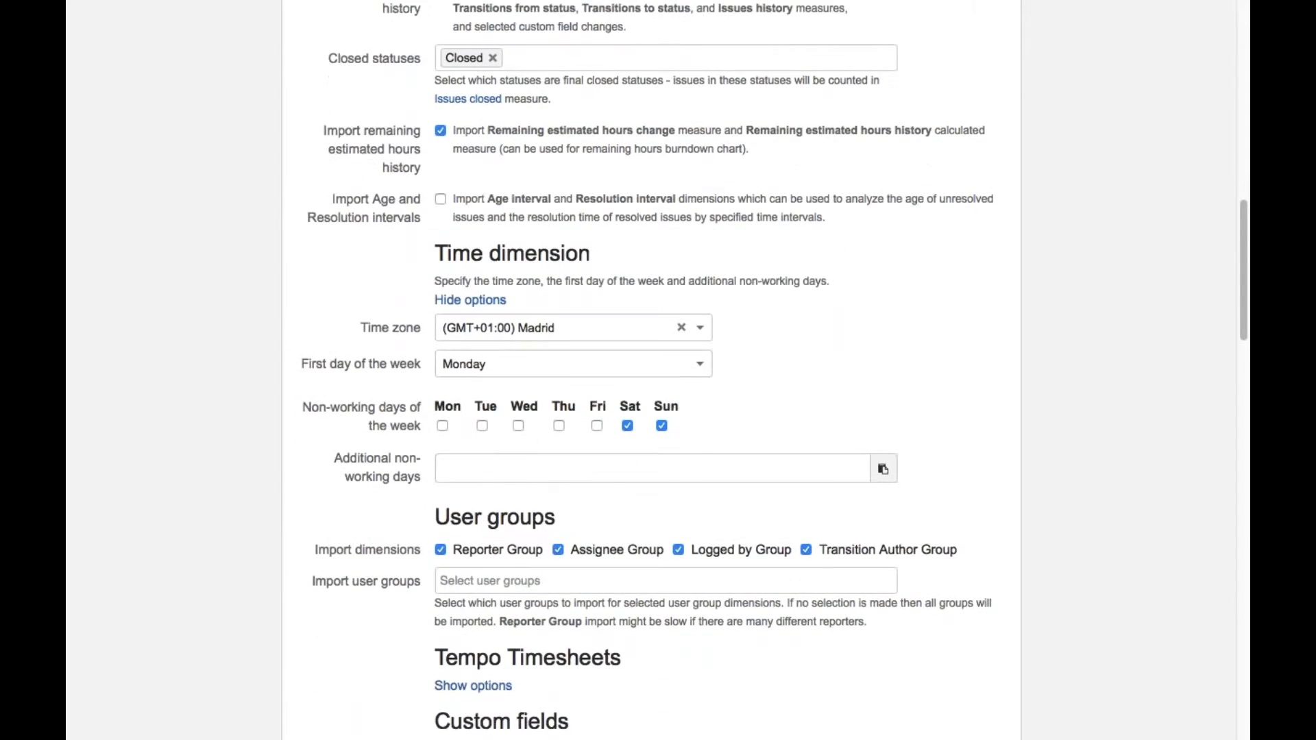
{"action": "scroll", "coordinate": [479, 454], "scroll_direction": "down", "scroll_amount": 3}
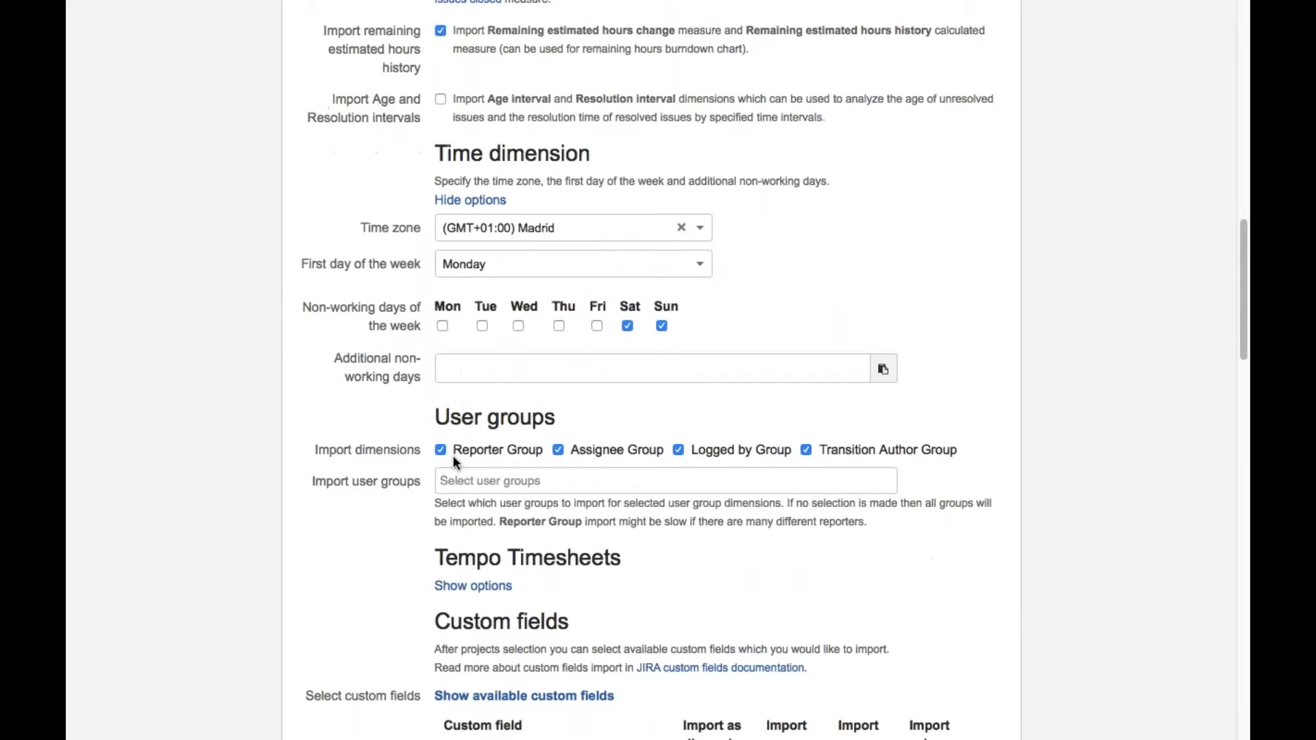
{"action": "scroll", "coordinate": [525, 428], "scroll_direction": "down", "scroll_amount": 2}
{"action": "scroll", "coordinate": [549, 408], "scroll_direction": "down", "scroll_amount": 10}
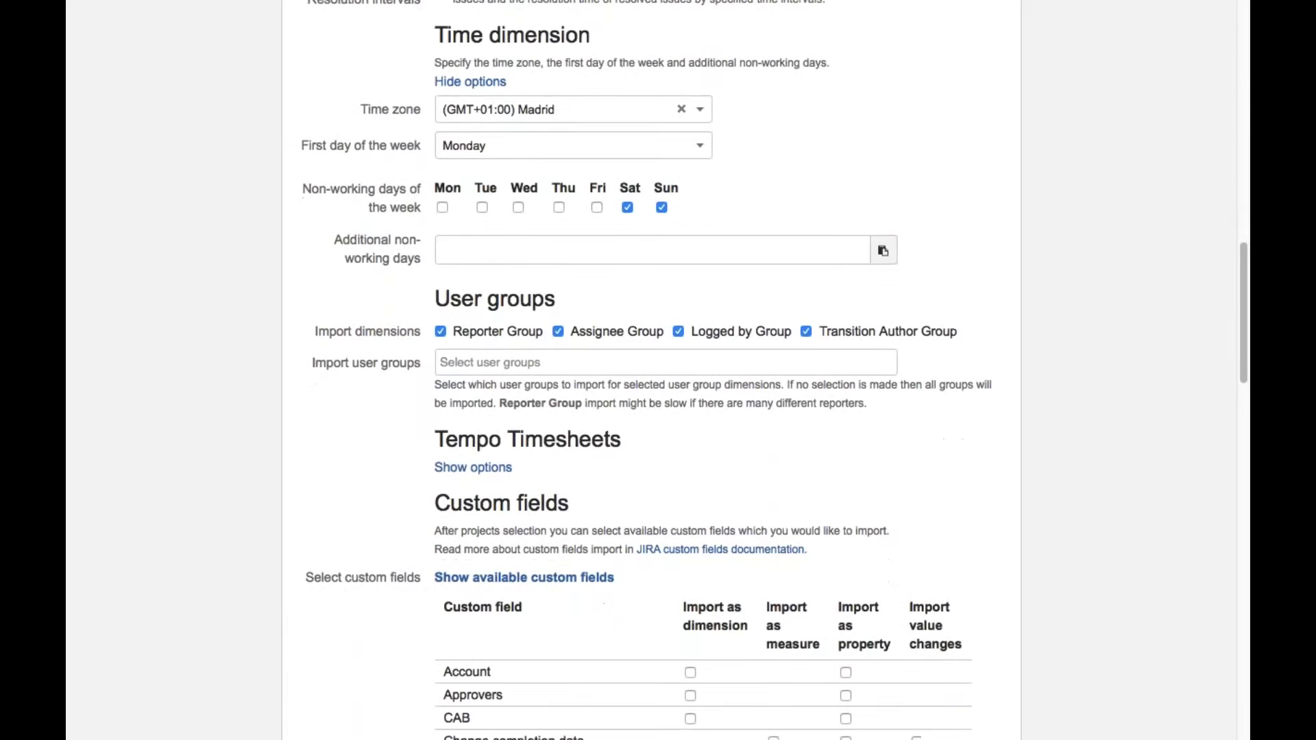
{"action": "scroll", "coordinate": [540, 420], "scroll_direction": "down", "scroll_amount": 6}
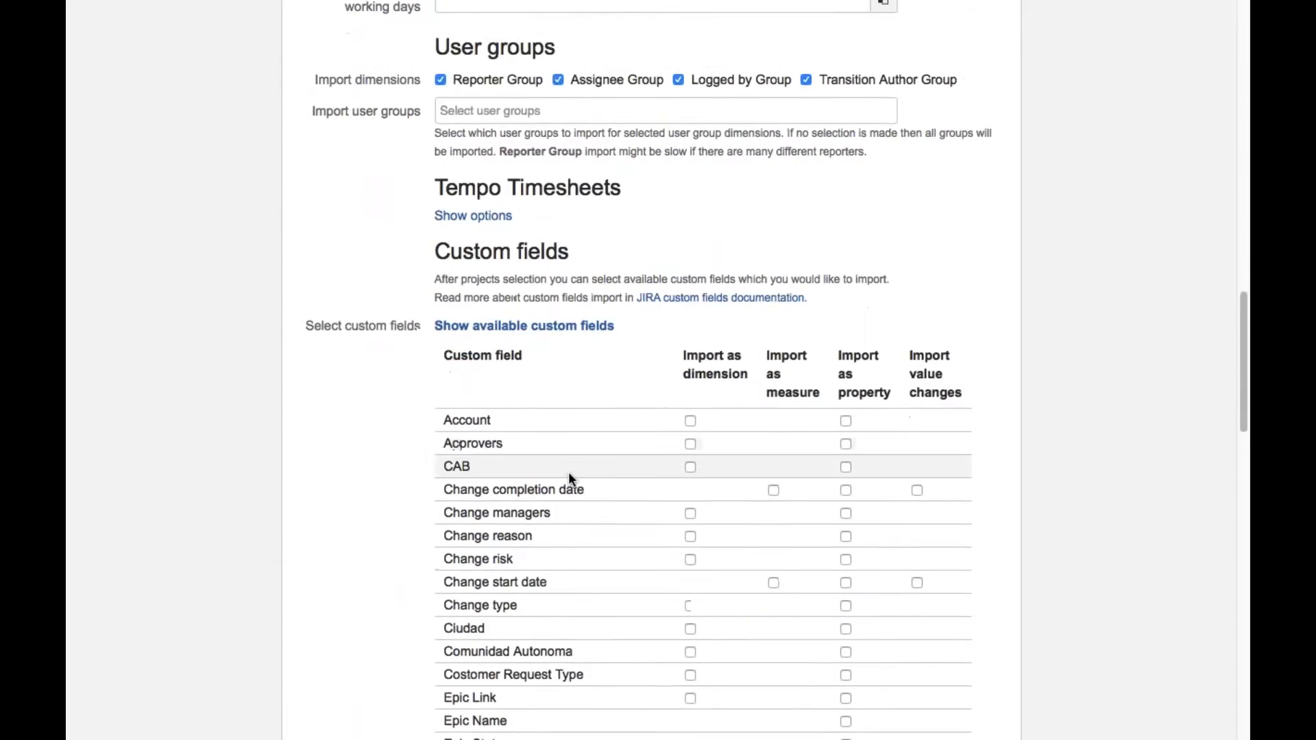
{"action": "scroll", "coordinate": [565, 444], "scroll_direction": "up", "scroll_amount": 2}
{"action": "scroll", "coordinate": [574, 455], "scroll_direction": "down", "scroll_amount": 1}
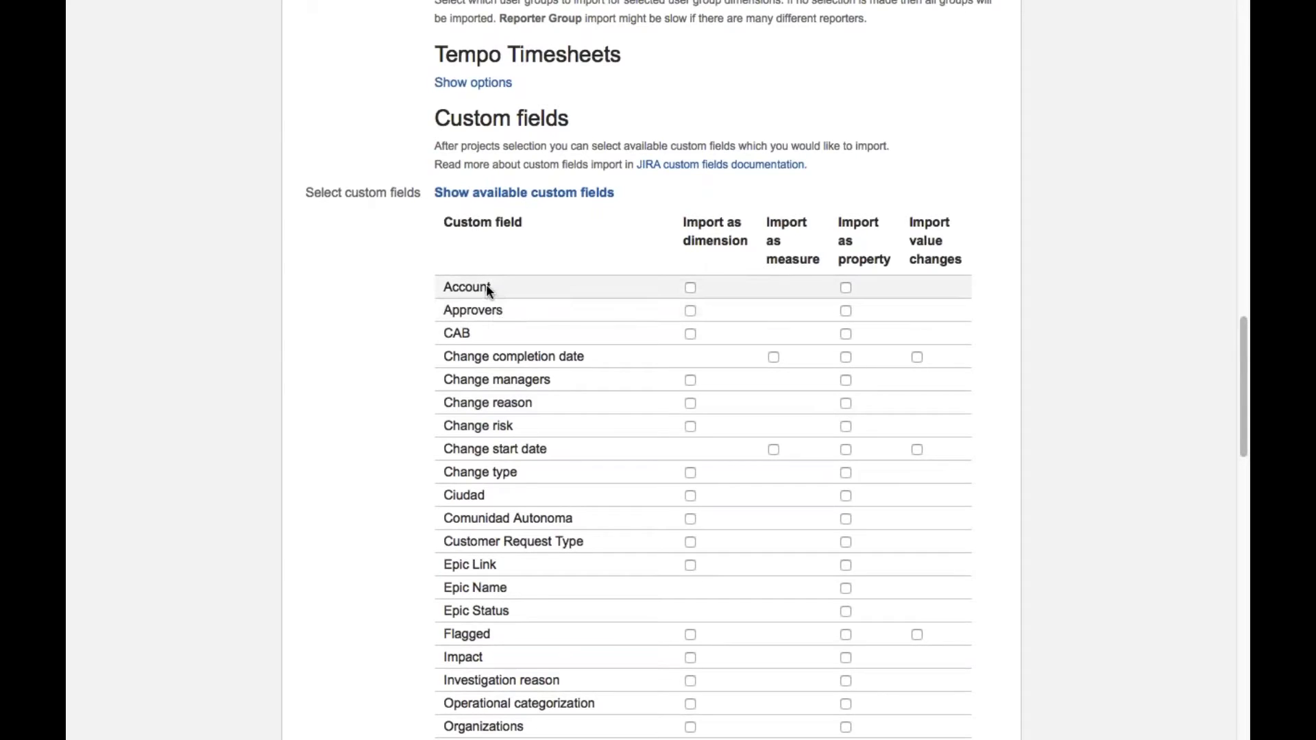
{"action": "scroll", "coordinate": [500, 288], "scroll_direction": "down", "scroll_amount": 1}
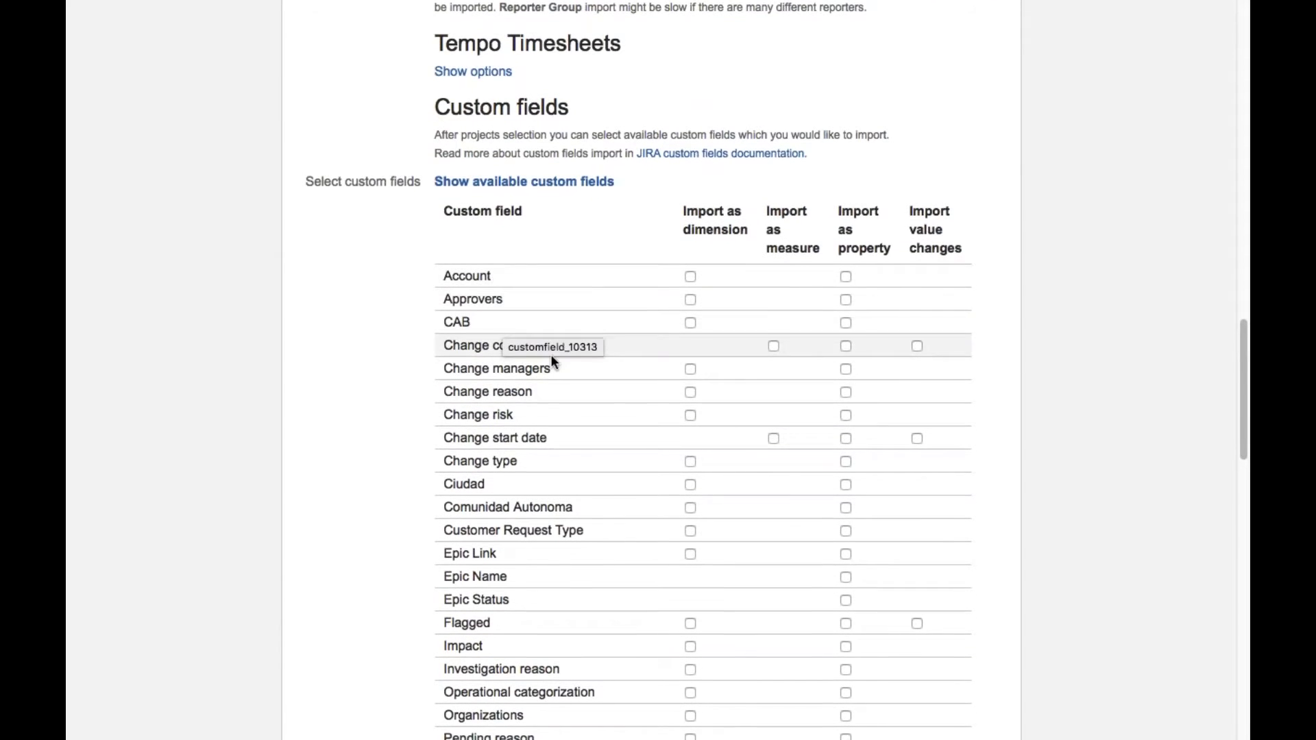
{"action": "scroll", "coordinate": [501, 288], "scroll_direction": "down", "scroll_amount": 2}
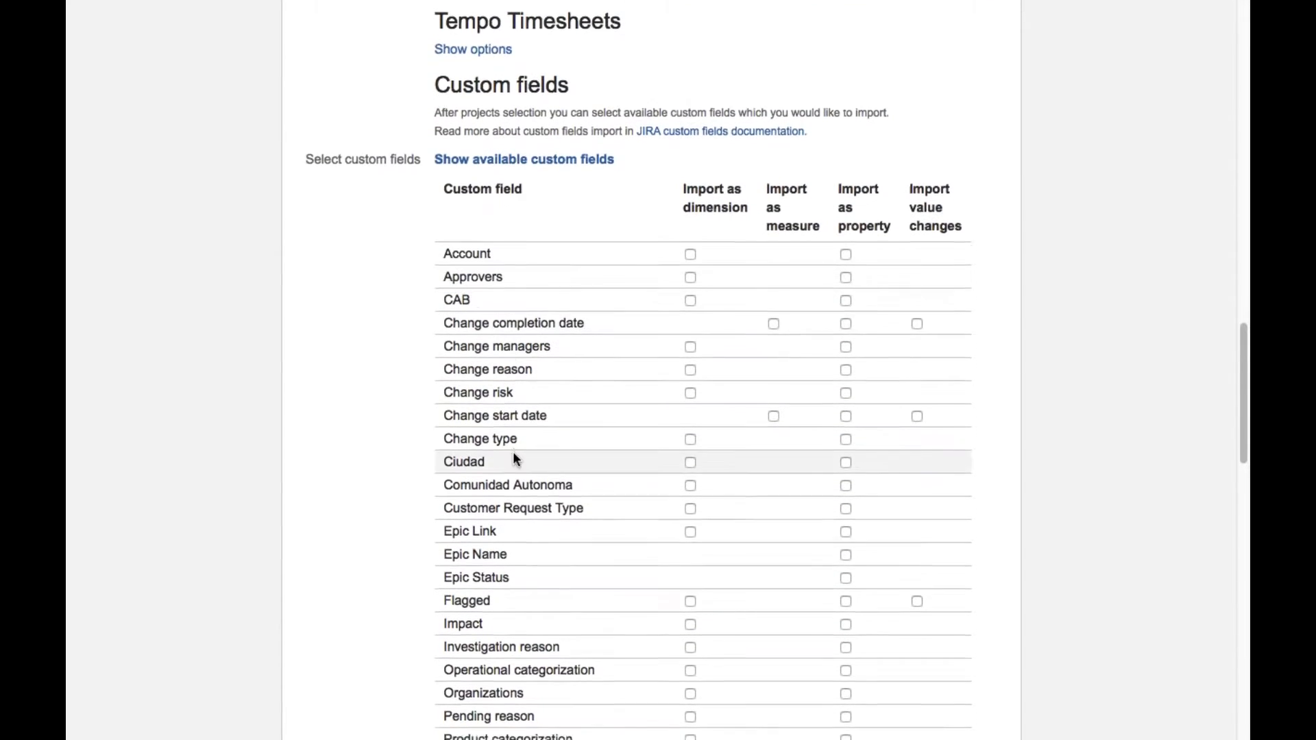
{"action": "scroll", "coordinate": [514, 455], "scroll_direction": "down", "scroll_amount": 5}
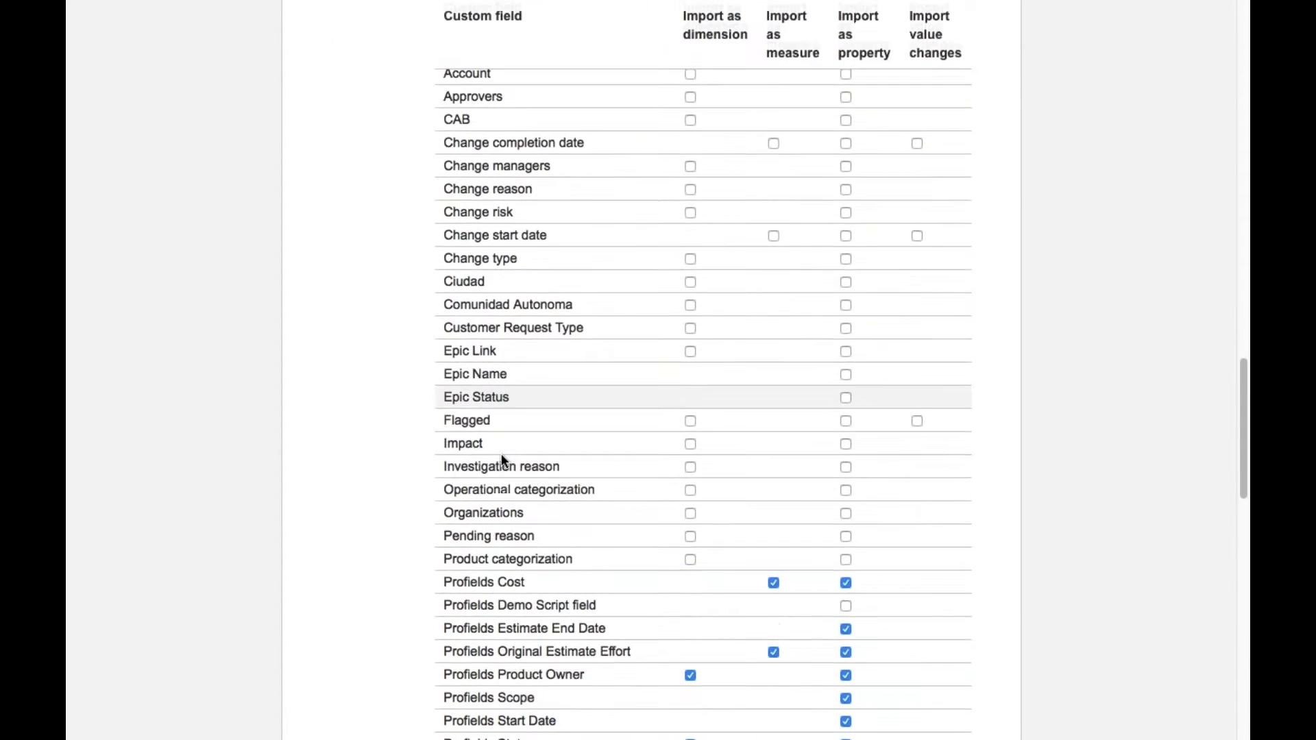
{"action": "scroll", "coordinate": [502, 458], "scroll_direction": "down", "scroll_amount": 2}
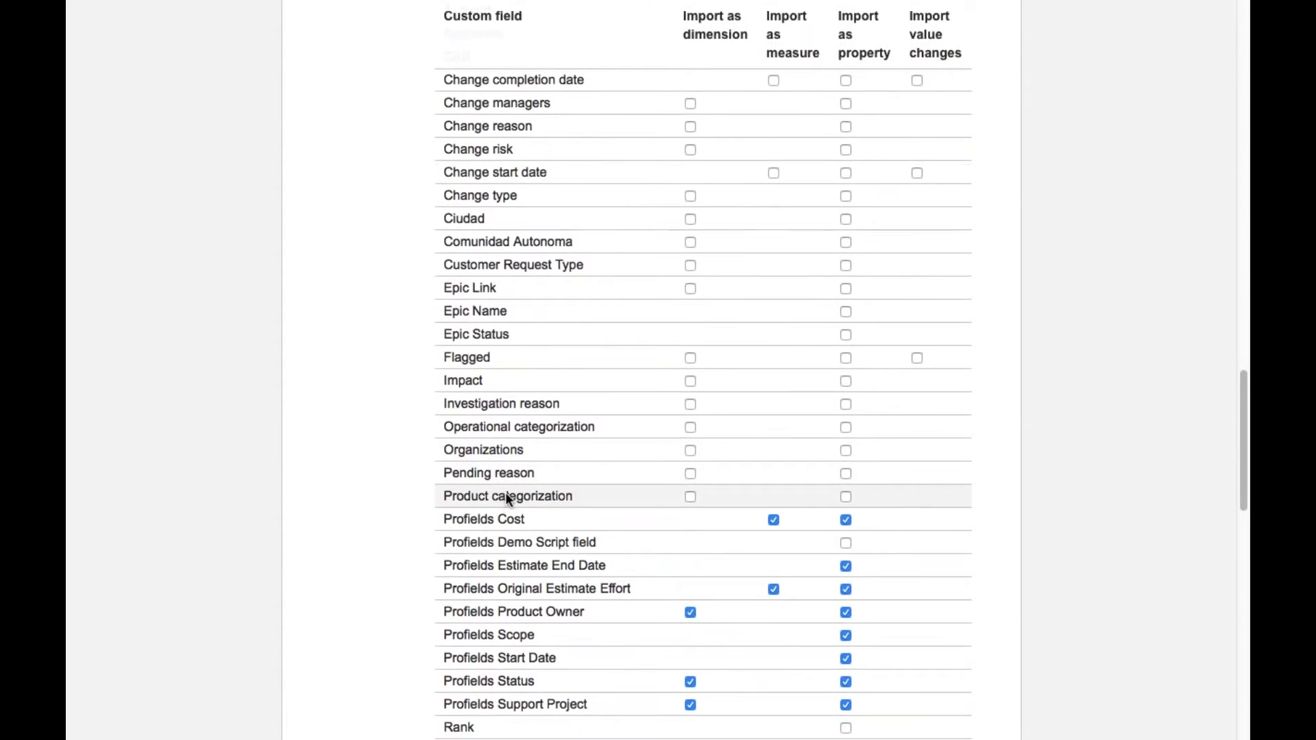
{"action": "scroll", "coordinate": [506, 493], "scroll_direction": "down", "scroll_amount": 1}
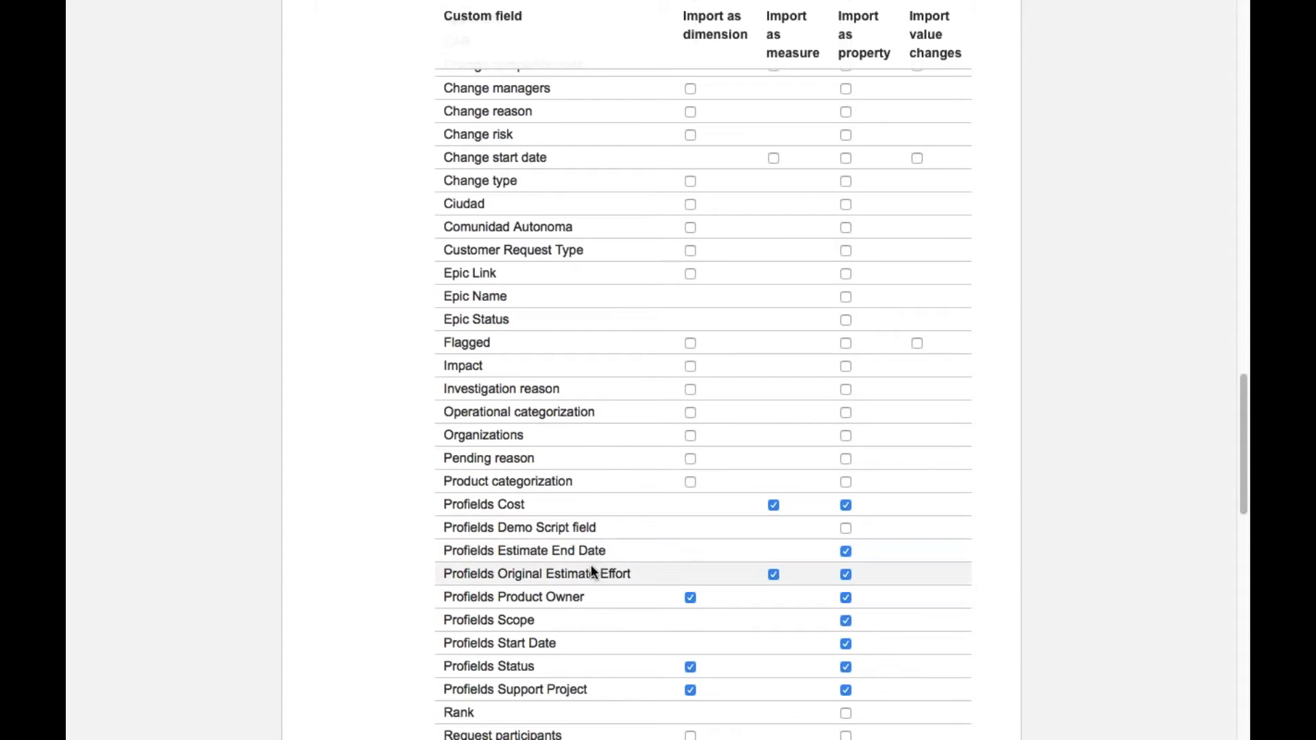
- Tick Import as dimension for the Ciudad and Epic Link custom fields
{"action": "scroll", "coordinate": [614, 517], "scroll_direction": "down", "scroll_amount": 2}
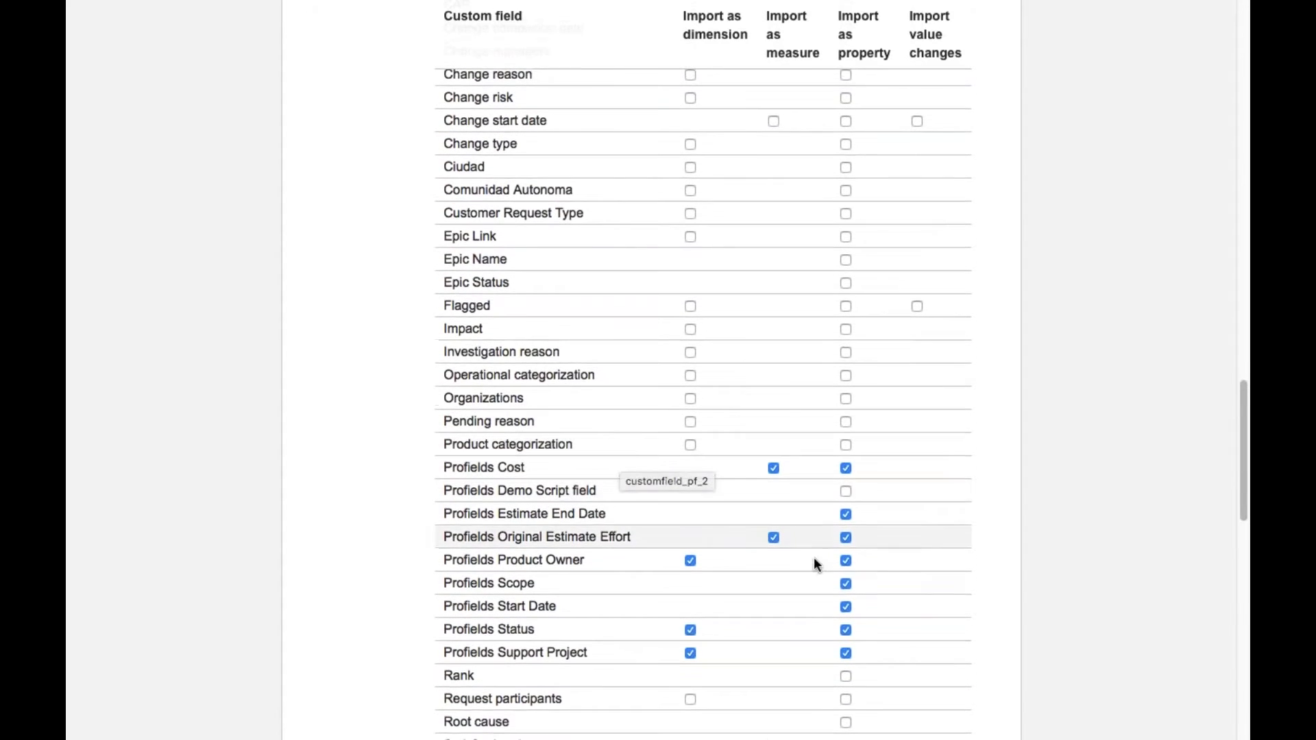
{"action": "scroll", "coordinate": [689, 373], "scroll_direction": "up", "scroll_amount": 3}
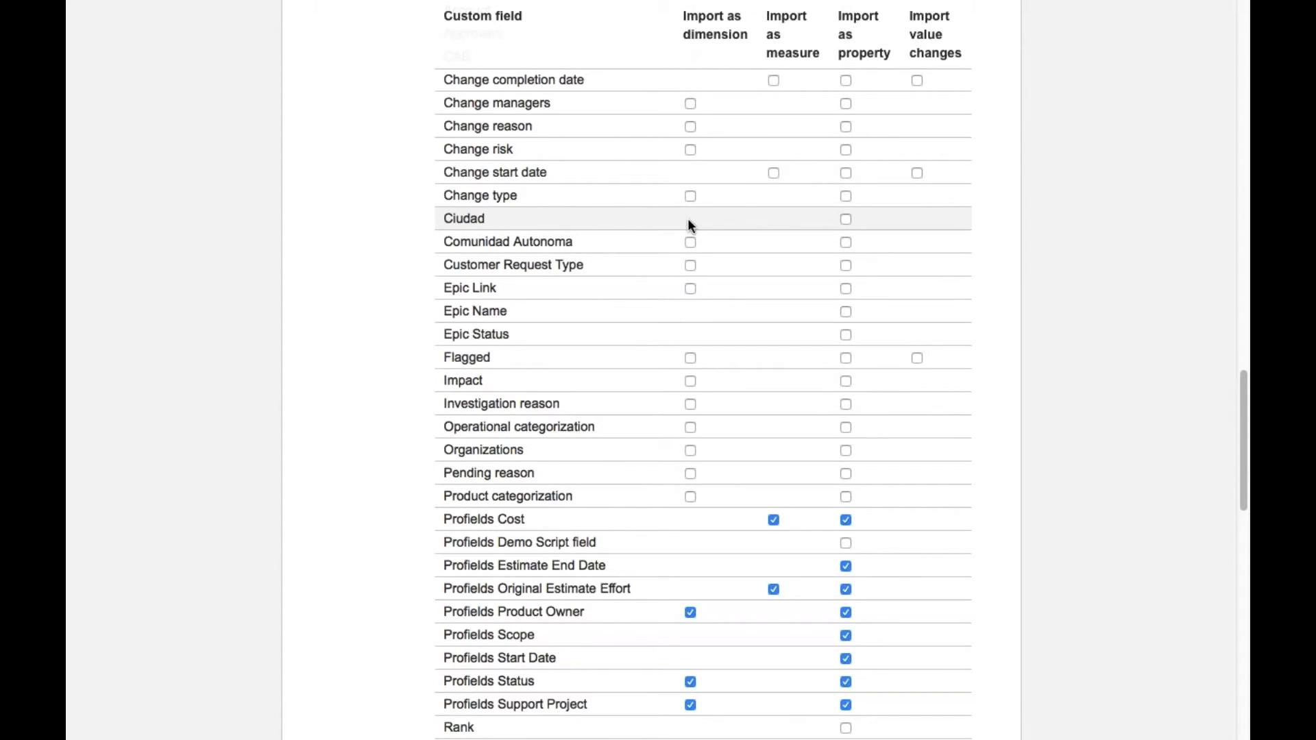
{"action": "left_click", "coordinate": [846, 220]}
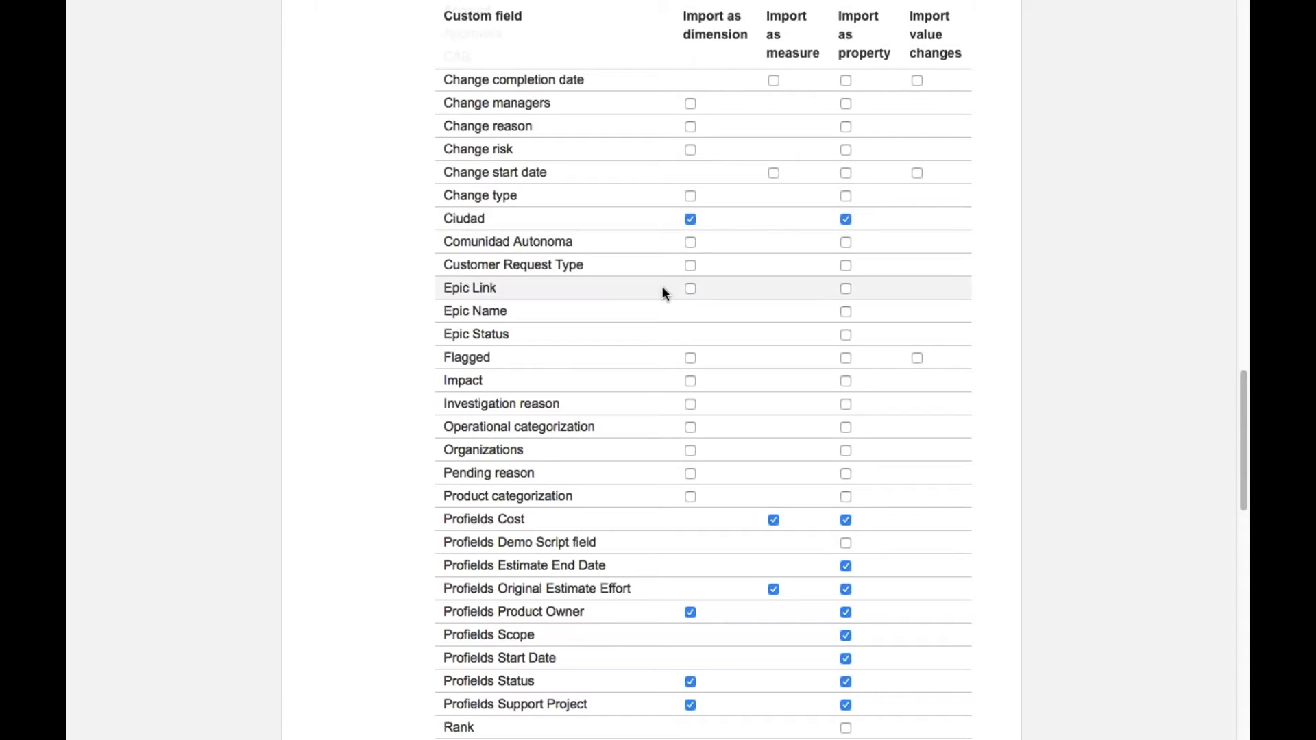
{"action": "left_click", "coordinate": [846, 290]}
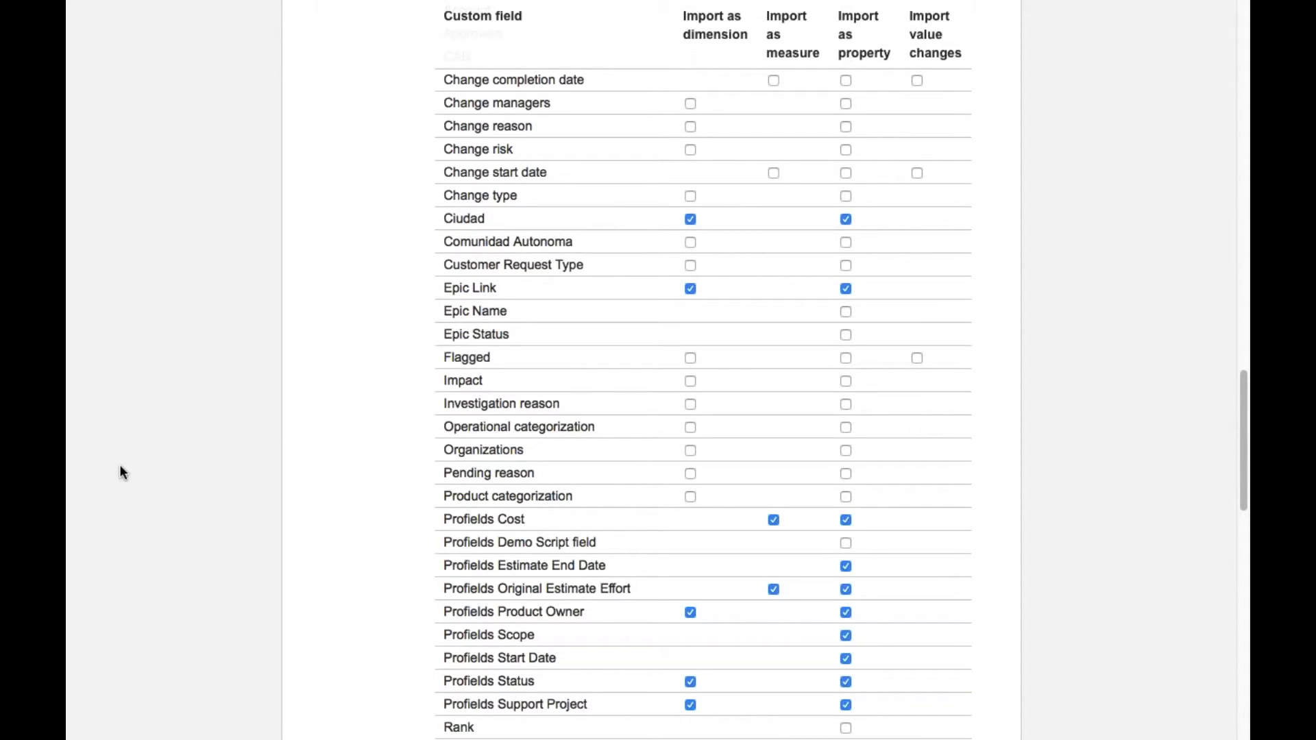
- Review the ticked Profields Product Owner, Status and Support Project fields down to Import
{"action": "scroll", "coordinate": [648, 351], "scroll_direction": "down", "scroll_amount": 2}
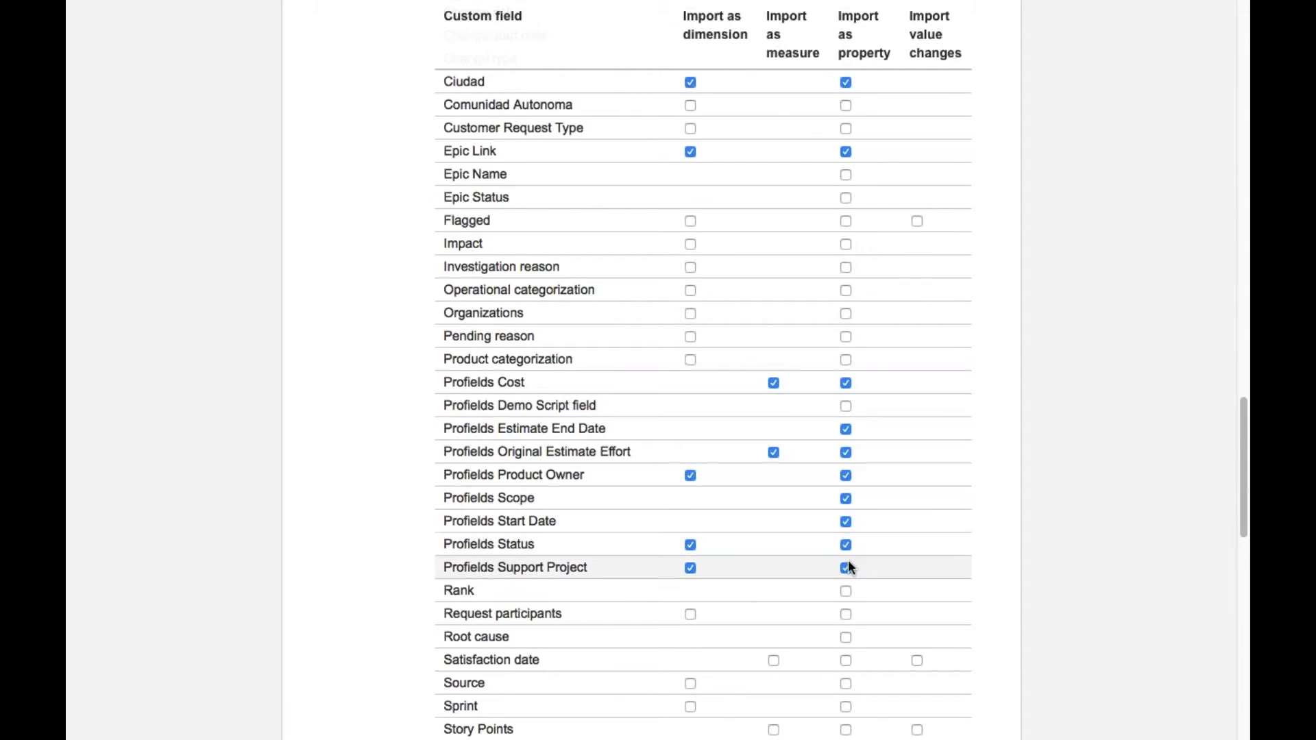
{"action": "scroll", "coordinate": [720, 540], "scroll_direction": "down", "scroll_amount": 4}
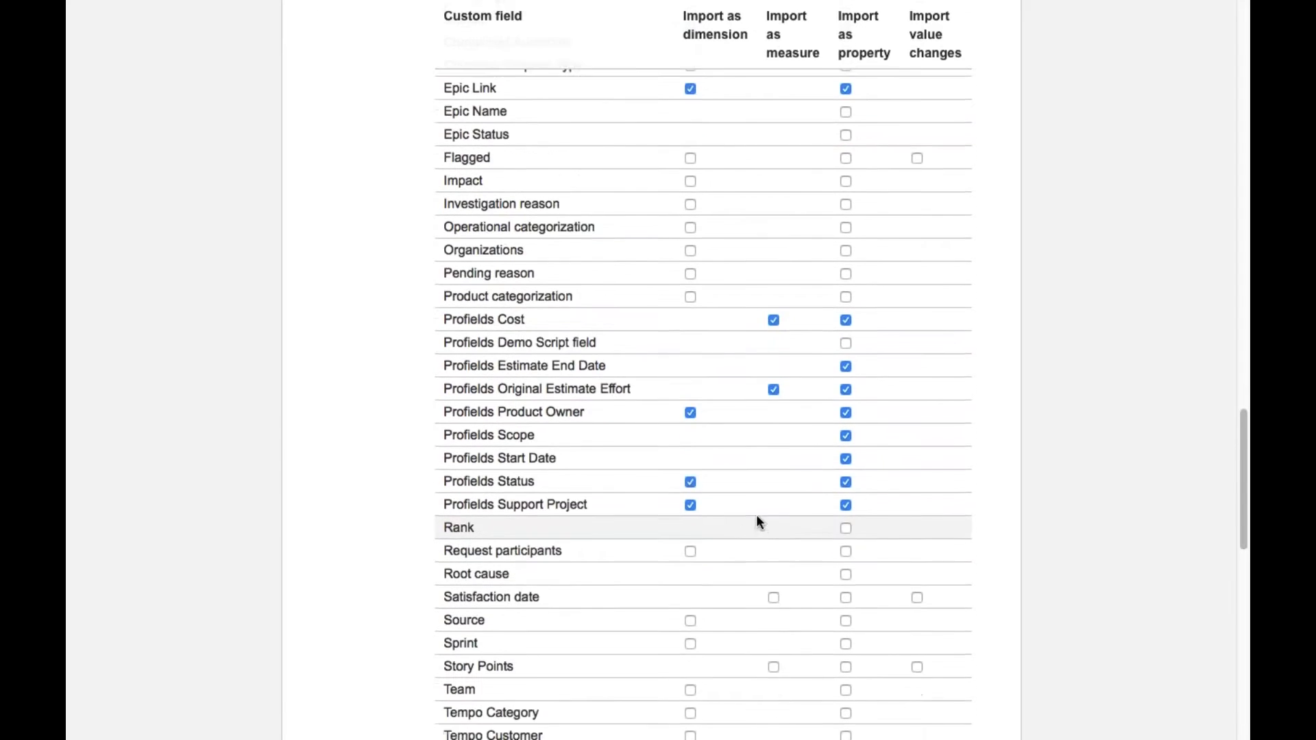
{"action": "scroll", "coordinate": [729, 507], "scroll_direction": "down", "scroll_amount": 5}
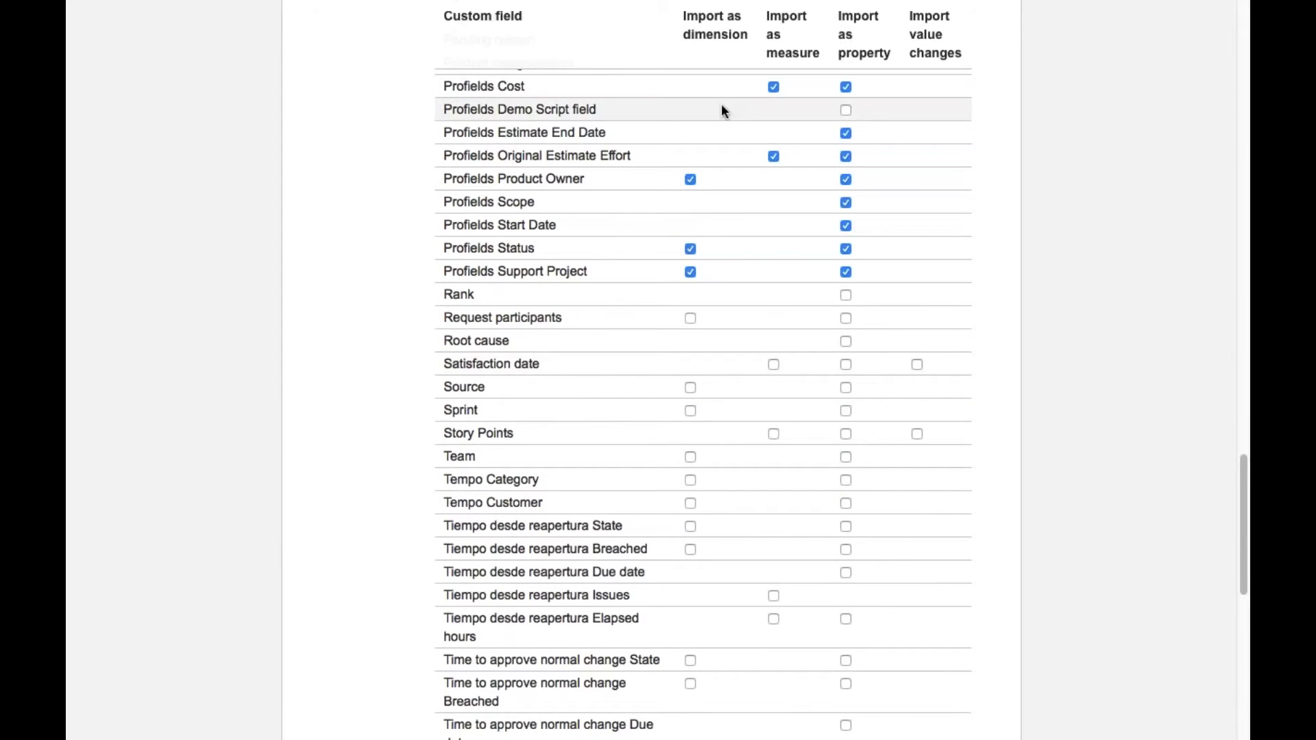
{"action": "scroll", "coordinate": [783, 202], "scroll_direction": "up", "scroll_amount": 2}
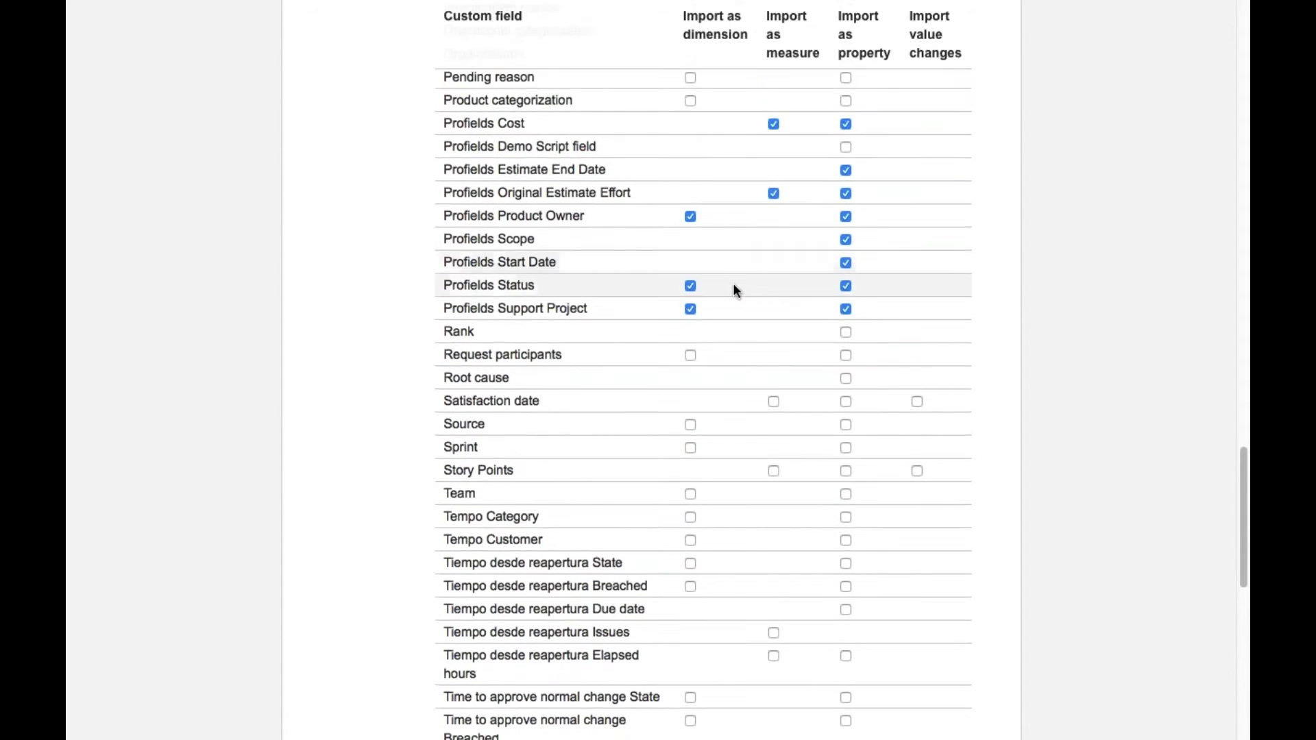
{"action": "scroll", "coordinate": [730, 285], "scroll_direction": "down", "scroll_amount": 4}
{"action": "scroll", "coordinate": [747, 270], "scroll_direction": "up", "scroll_amount": 5}
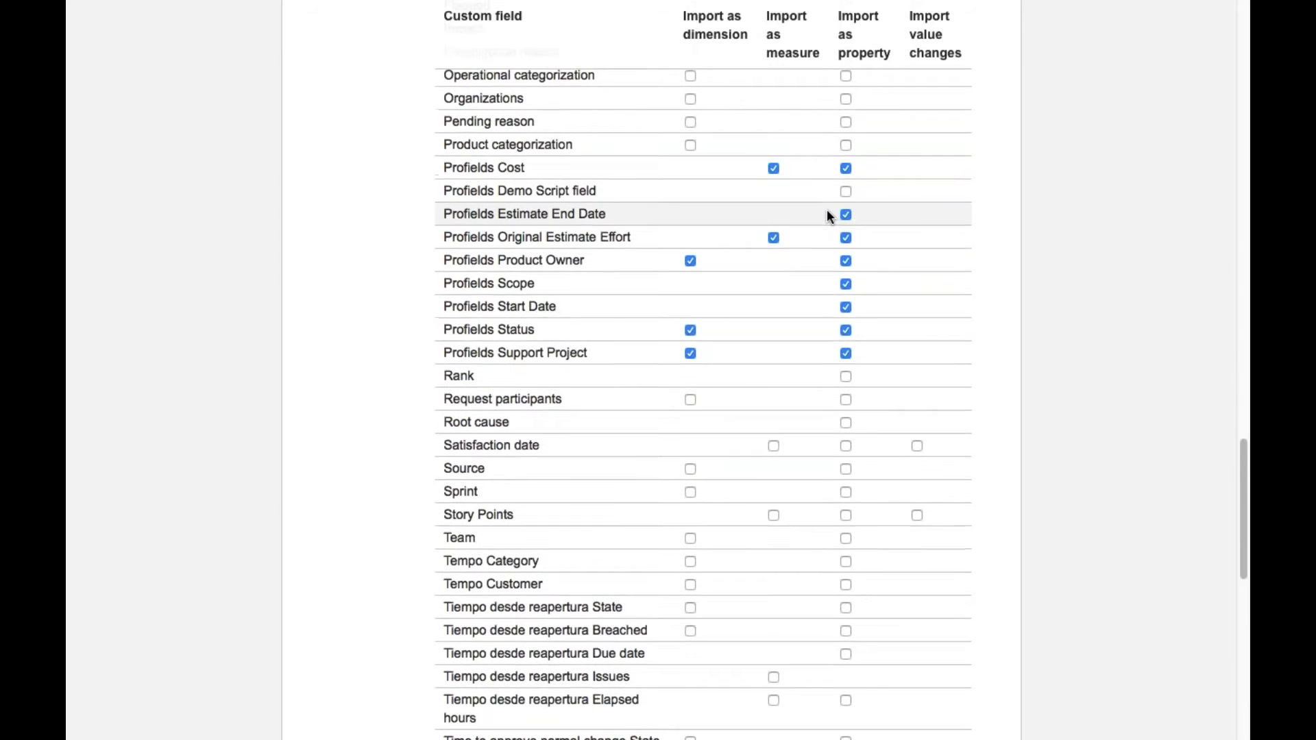
{"action": "scroll", "coordinate": [816, 263], "scroll_direction": "up", "scroll_amount": 1}
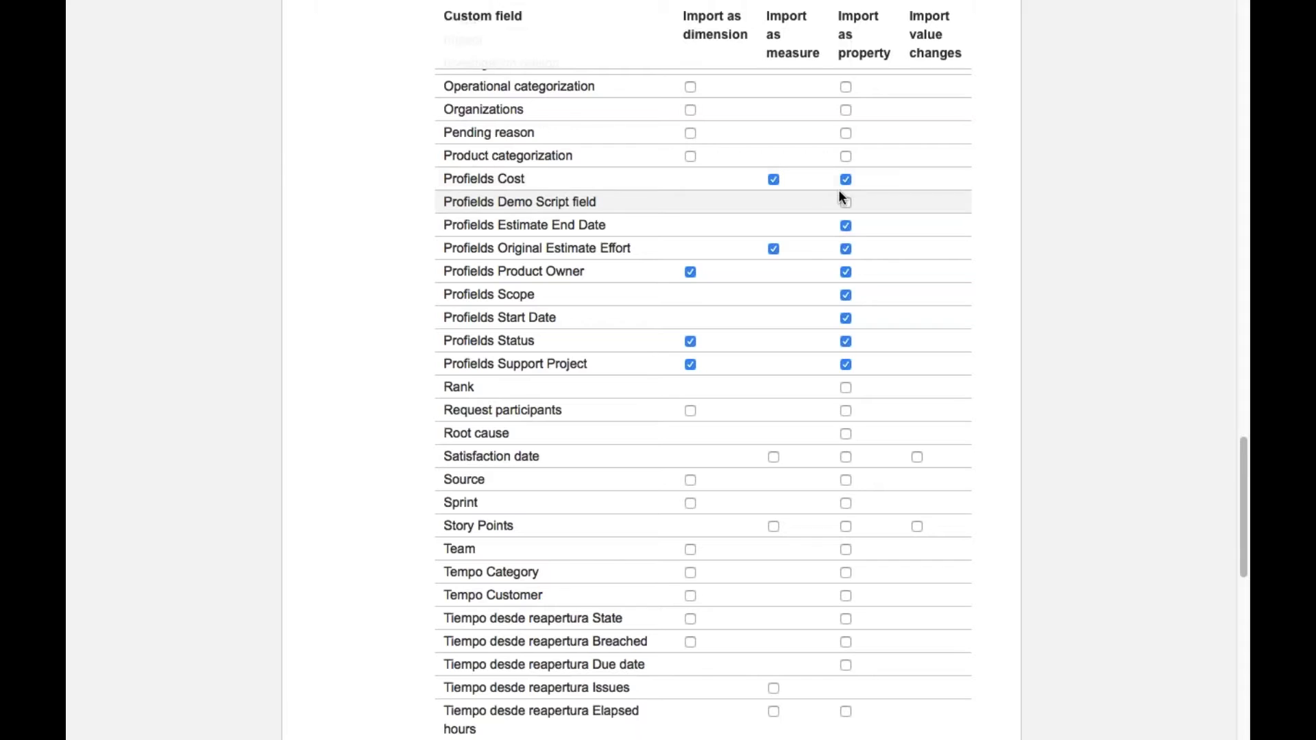
{"action": "scroll", "coordinate": [714, 249], "scroll_direction": "down", "scroll_amount": 5}
{"action": "scroll", "coordinate": [617, 445], "scroll_direction": "down", "scroll_amount": 8}
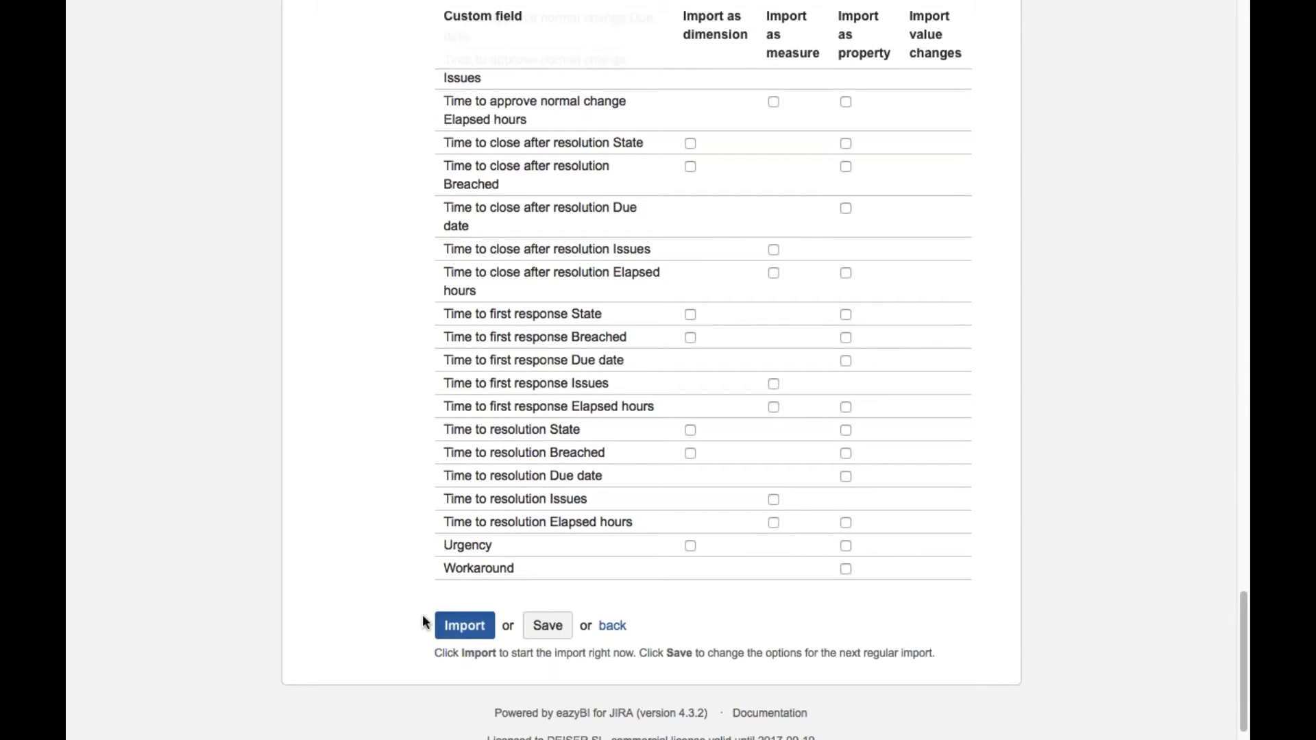
- Run the JIRA import and wait until the source reads Imported with warnings
{"action": "left_click", "coordinate": [458, 621]}
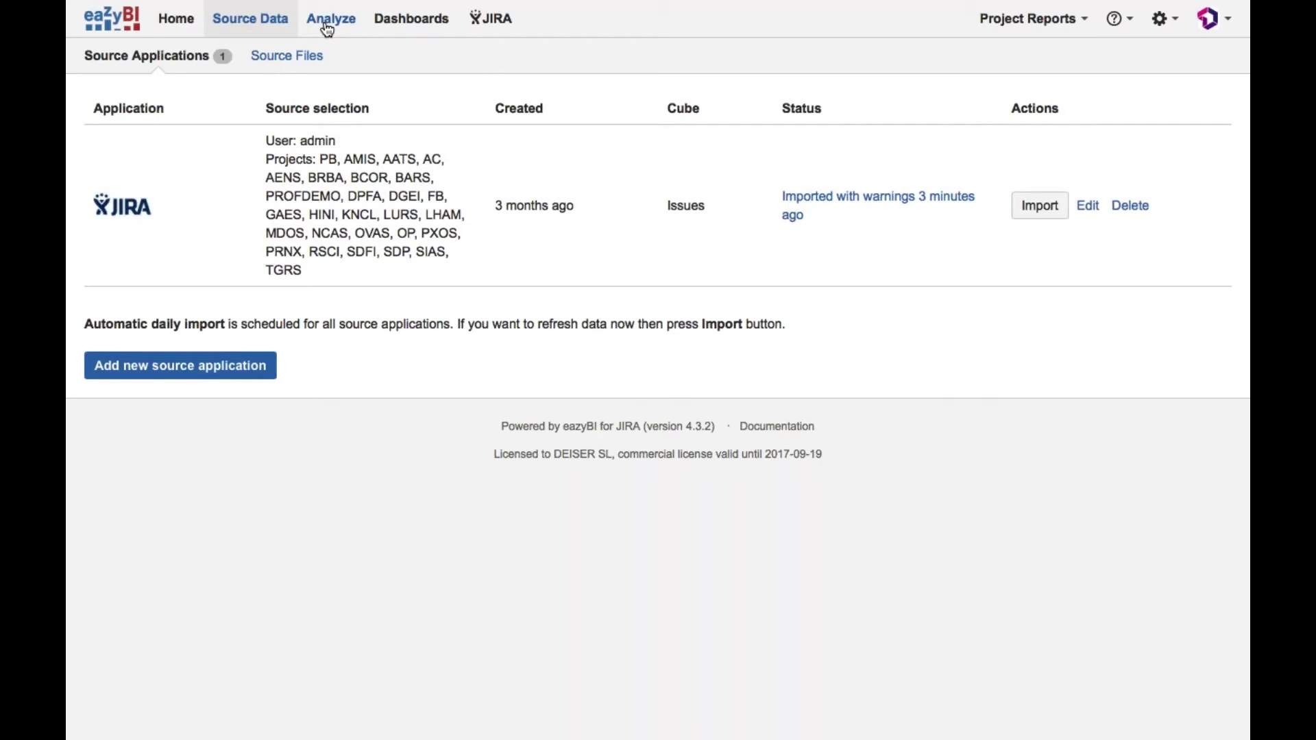
- Go to the Analyze tab and create a new empty Issues report
{"action": "left_click", "coordinate": [328, 27]}
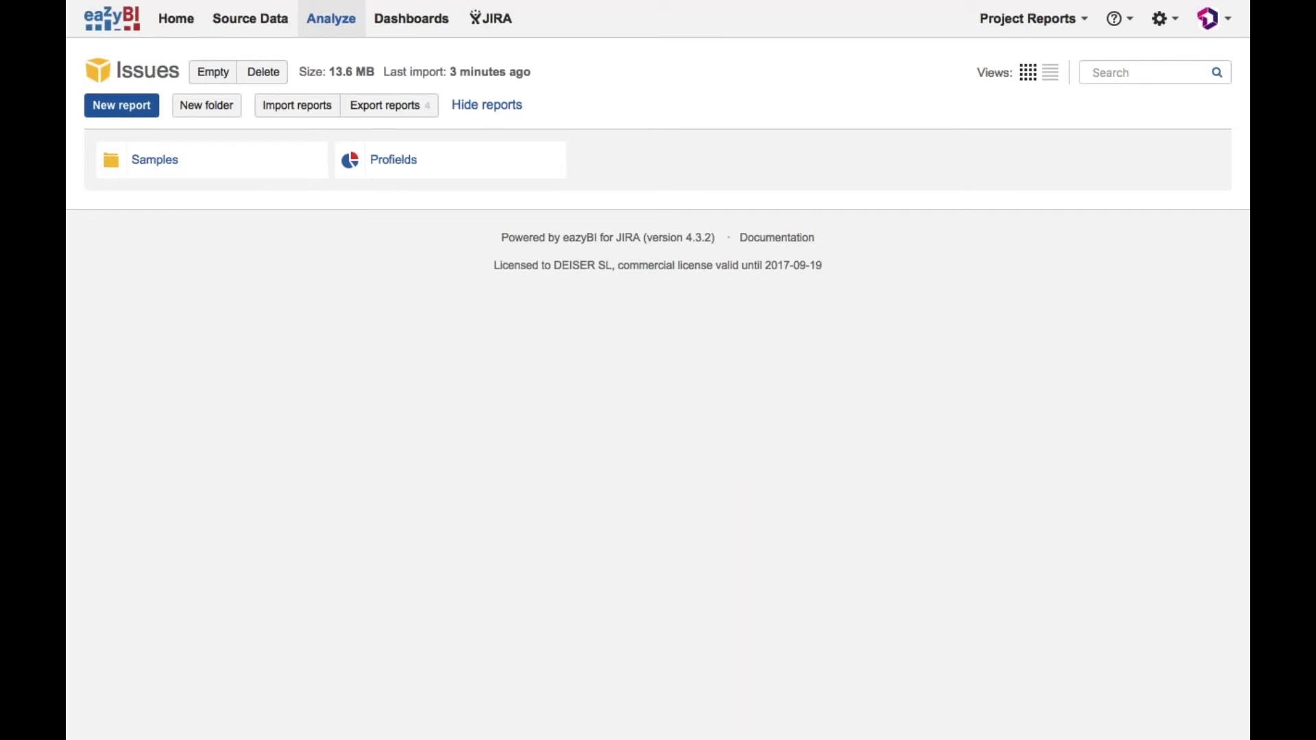
{"action": "left_click", "coordinate": [161, 107]}
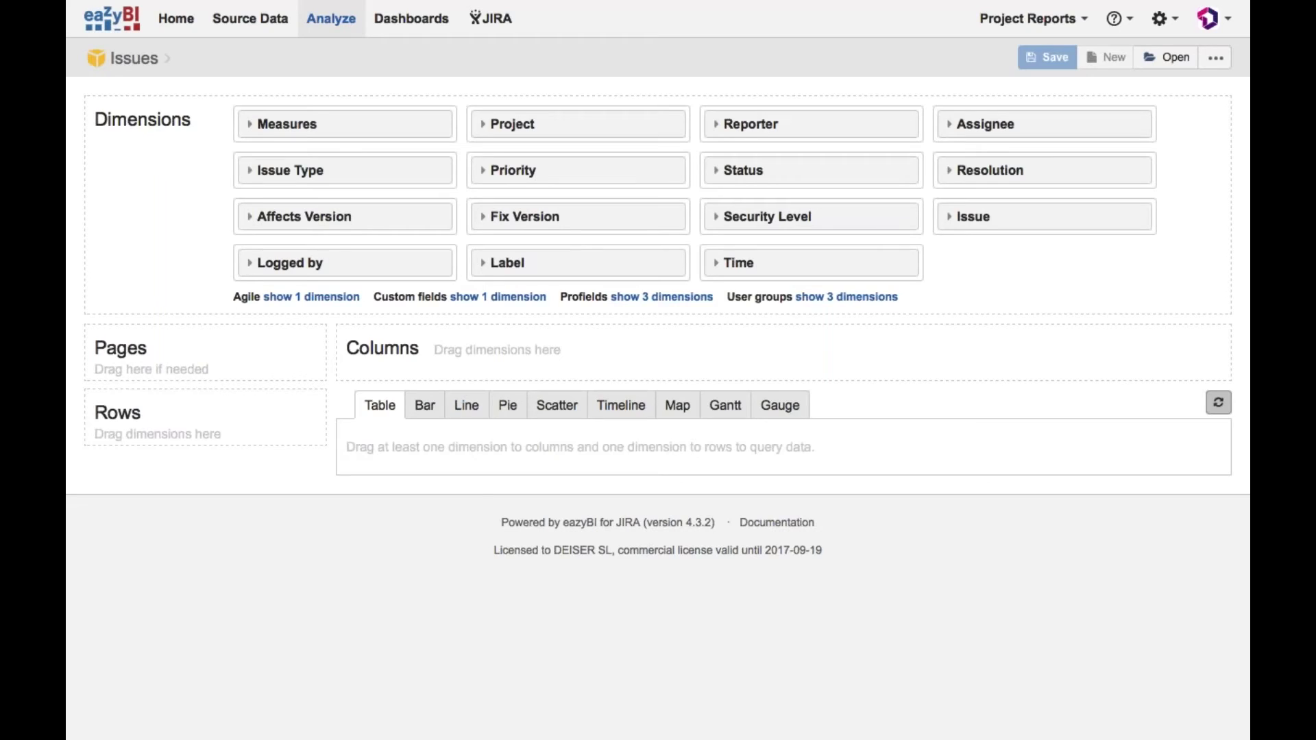
- Reveal the three Profields dimensions and drag Project onto the report rows as All Projects
{"action": "left_click", "coordinate": [634, 298]}
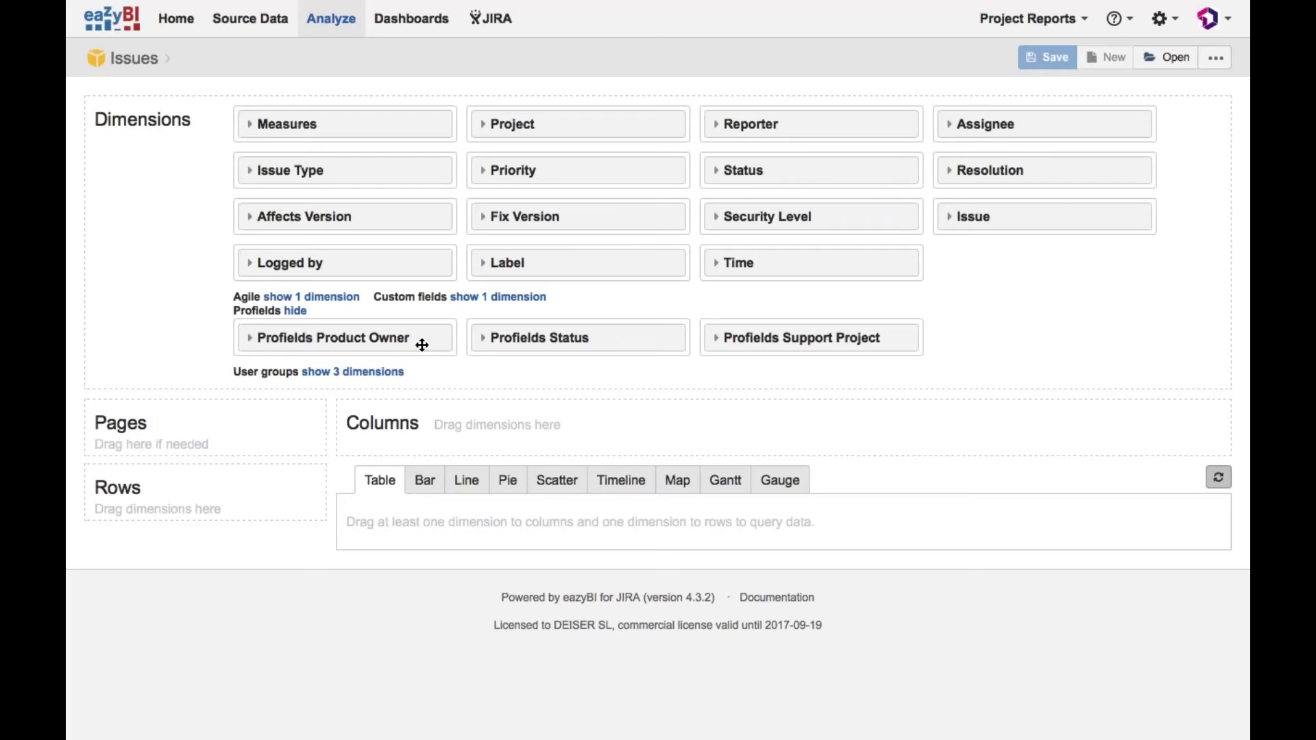
{"action": "left_click_drag", "start_coordinate": [542, 124], "coordinate": [184, 525]}
{"action": "left_click", "coordinate": [112, 520]}
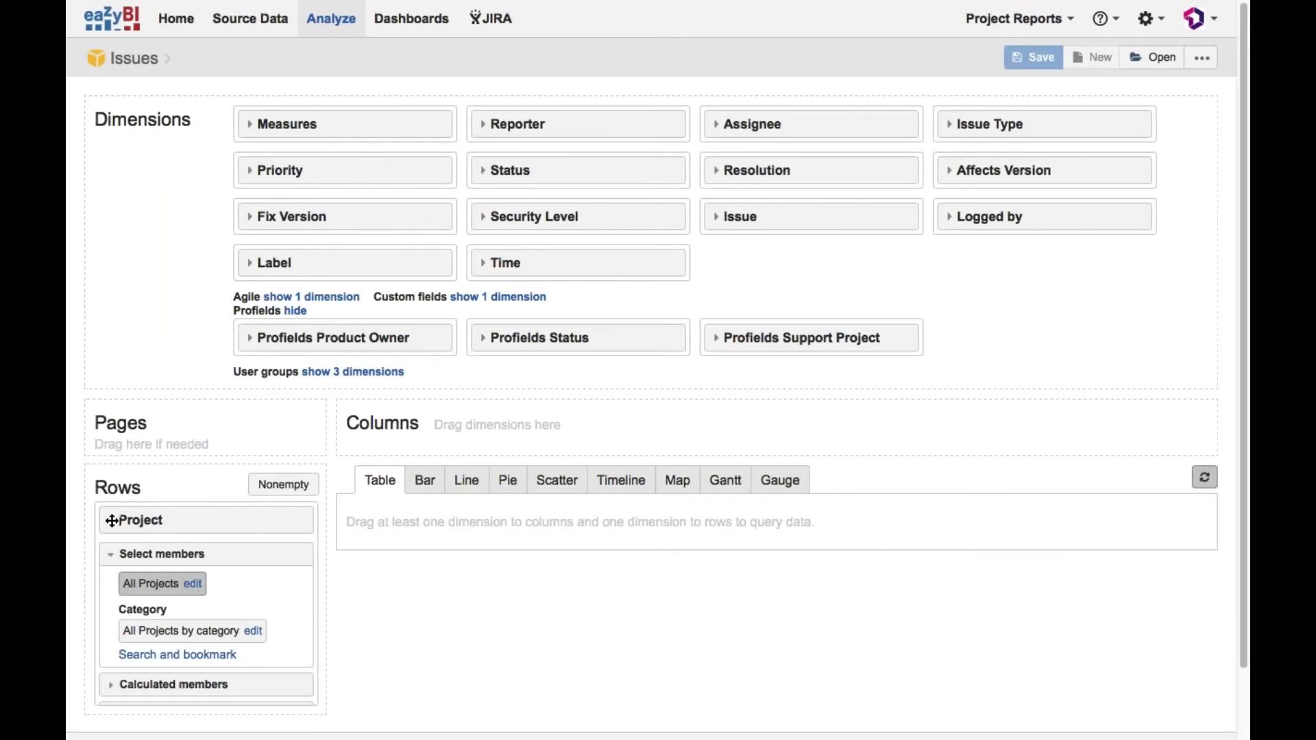
{"action": "scroll", "coordinate": [651, 384], "scroll_direction": "down", "scroll_amount": 3}
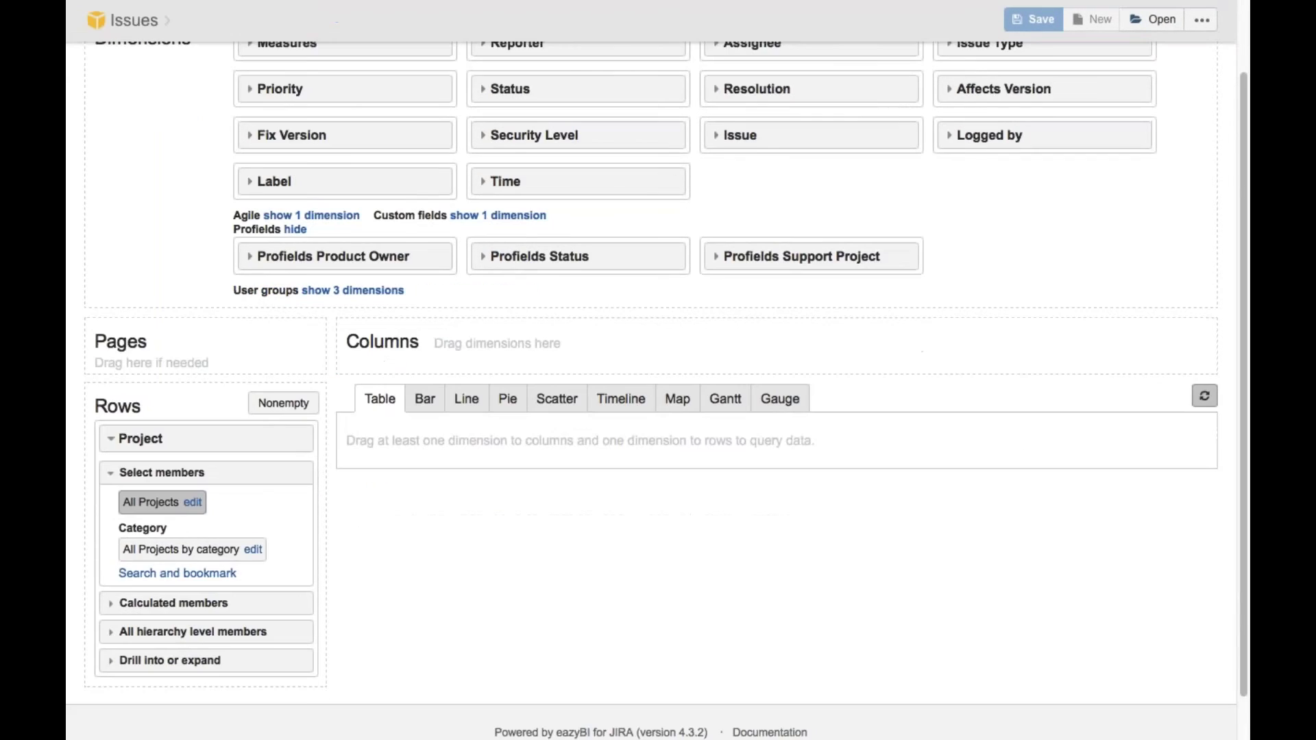
{"action": "left_click", "coordinate": [115, 632]}
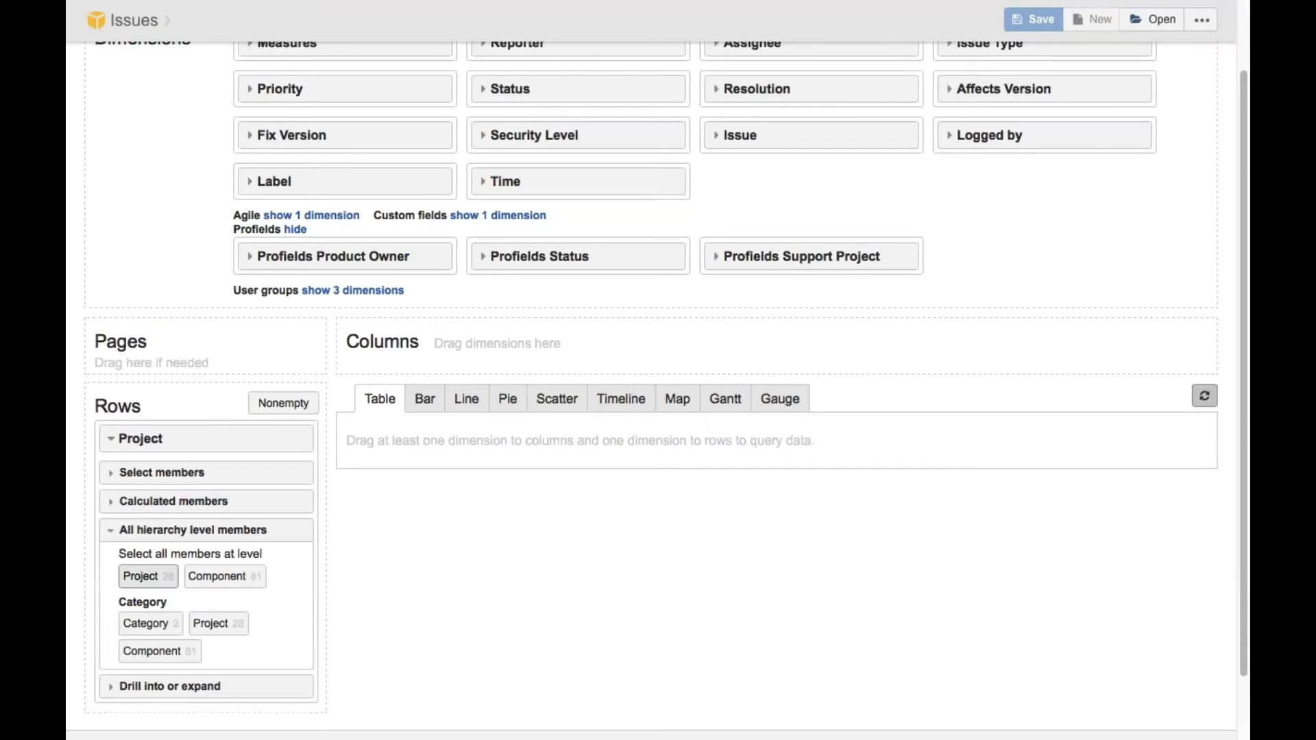
{"action": "left_click", "coordinate": [149, 580]}
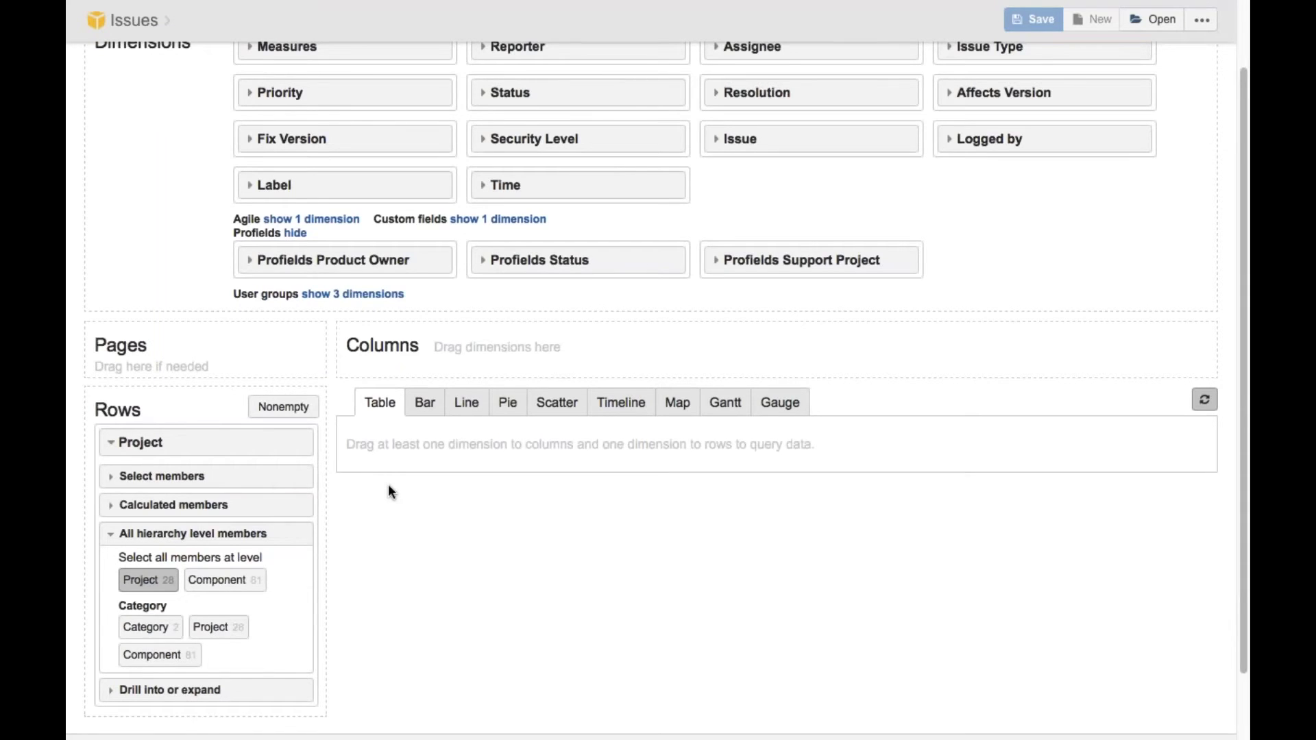
{"action": "scroll", "coordinate": [214, 420], "scroll_direction": "up", "scroll_amount": 2}
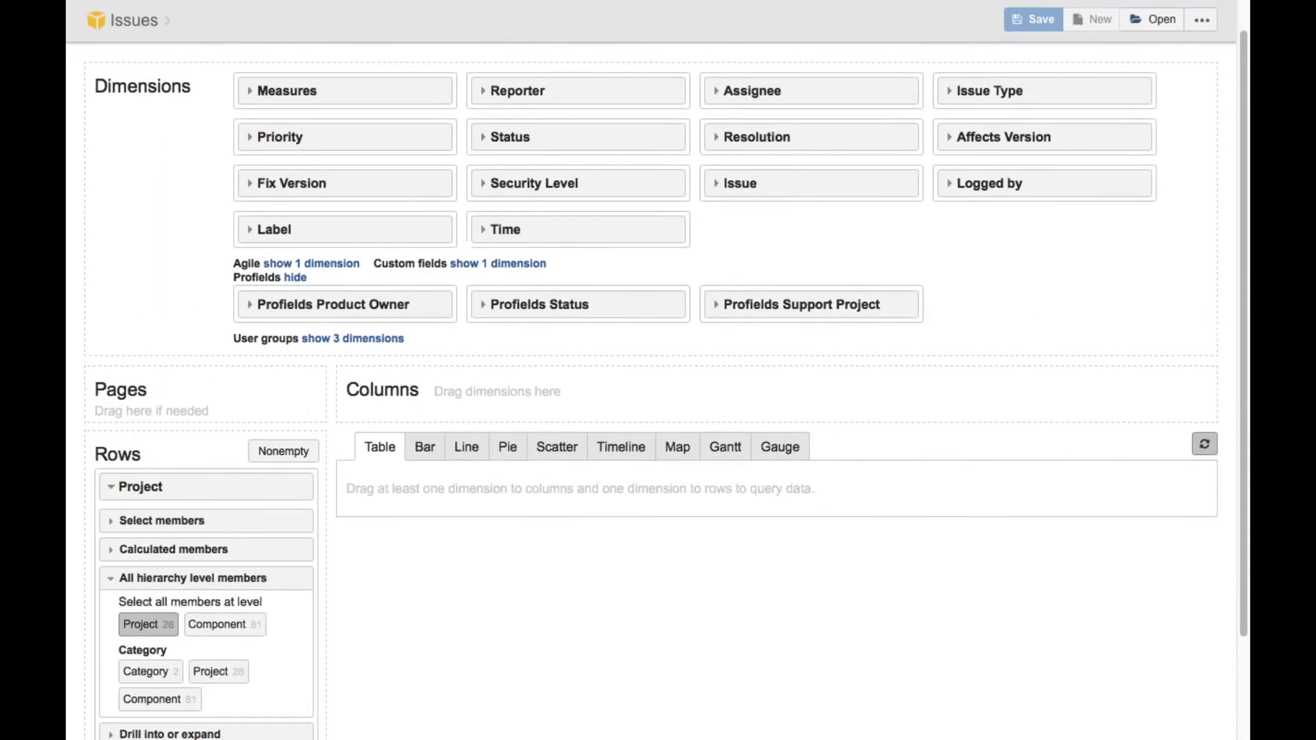
{"action": "left_click", "coordinate": [298, 442]}
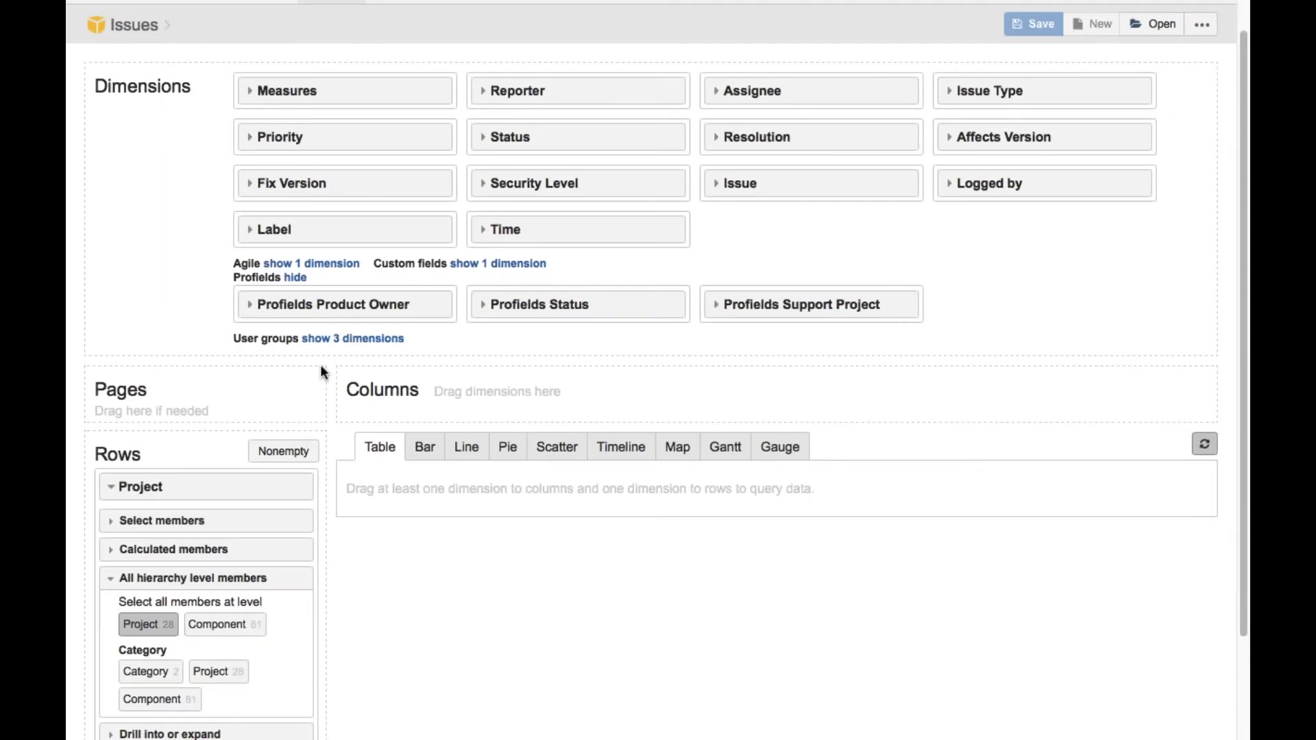
{"action": "scroll", "coordinate": [218, 410], "scroll_direction": "up", "scroll_amount": 1}
{"action": "scroll", "coordinate": [292, 379], "scroll_direction": "up", "scroll_amount": 1}
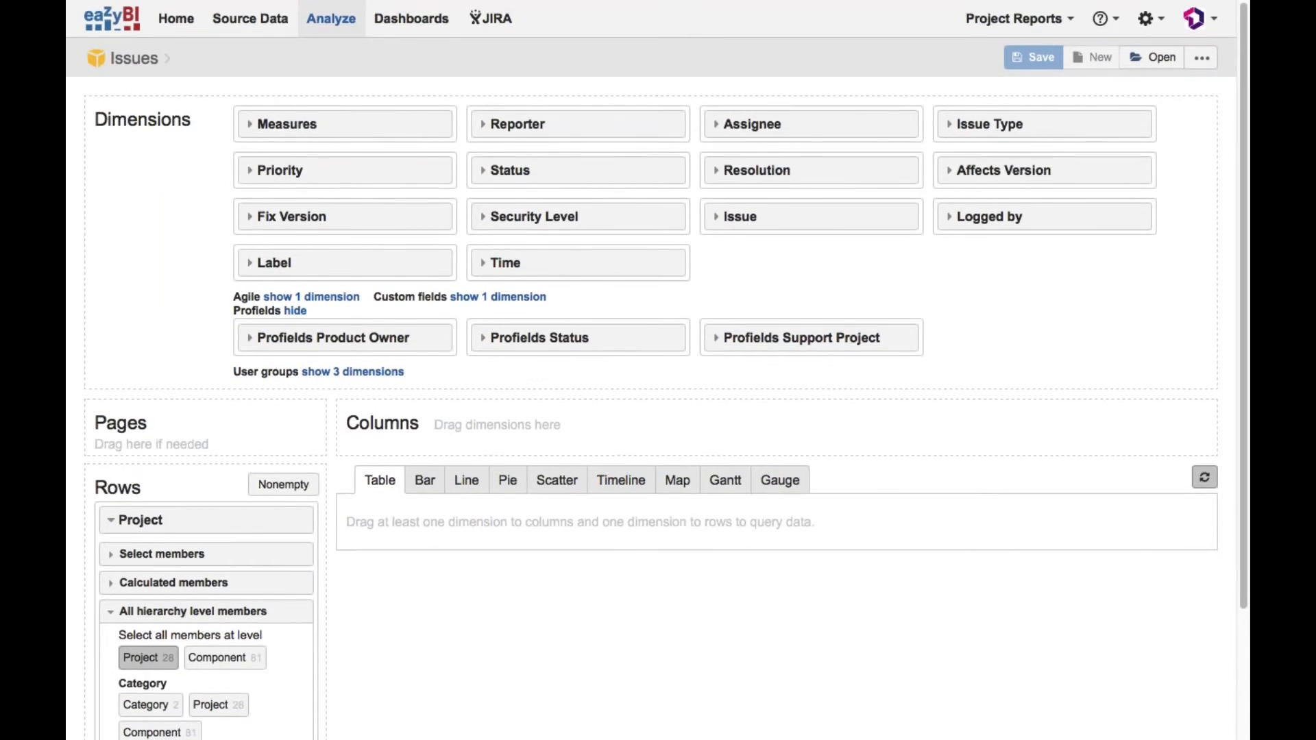
{"action": "left_click_drag", "start_coordinate": [371, 126], "coordinate": [578, 439]}
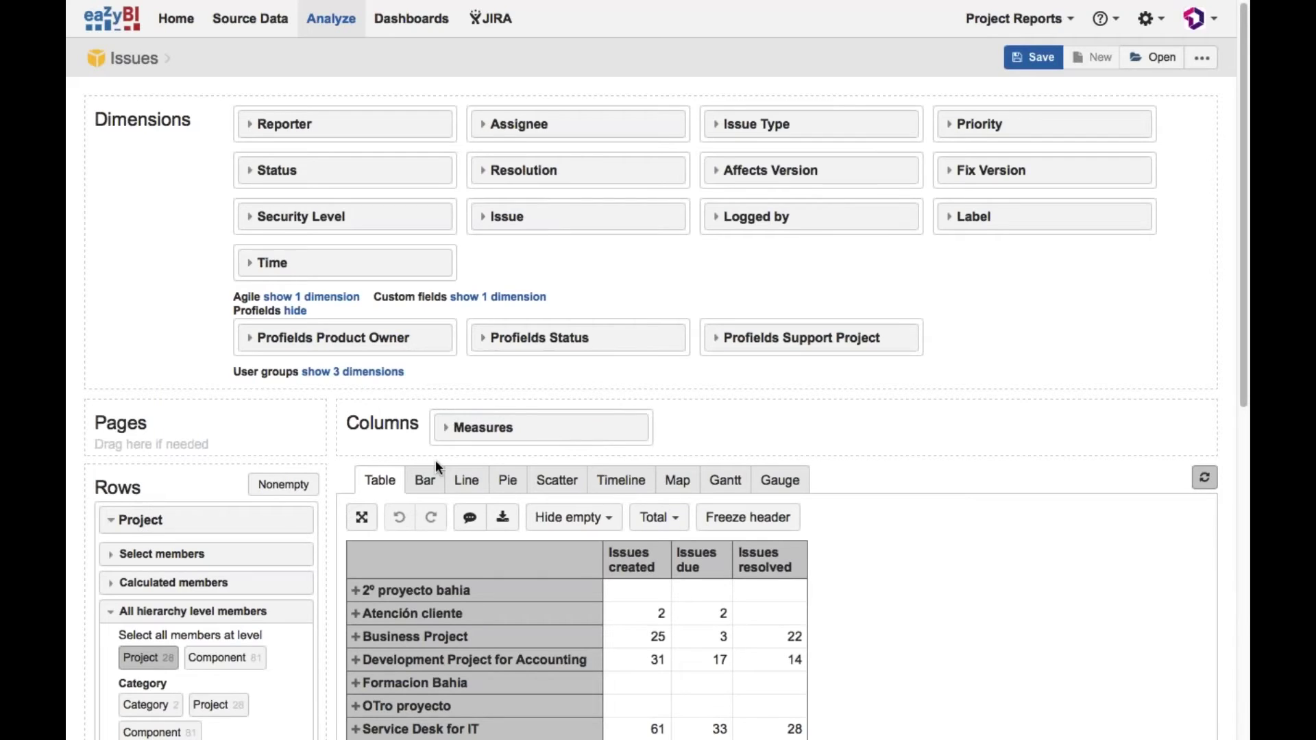
{"action": "scroll", "coordinate": [480, 456], "scroll_direction": "down", "scroll_amount": 1}
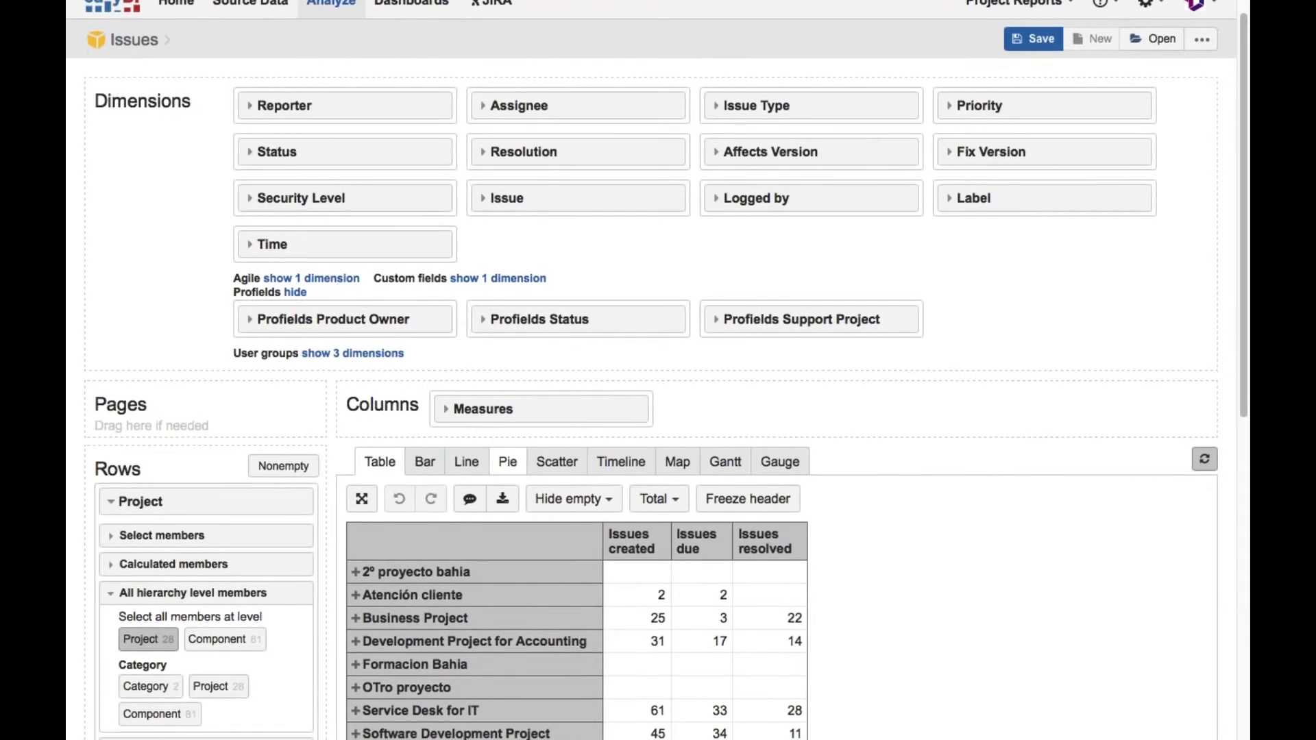
{"action": "scroll", "coordinate": [686, 425], "scroll_direction": "down", "scroll_amount": 3}
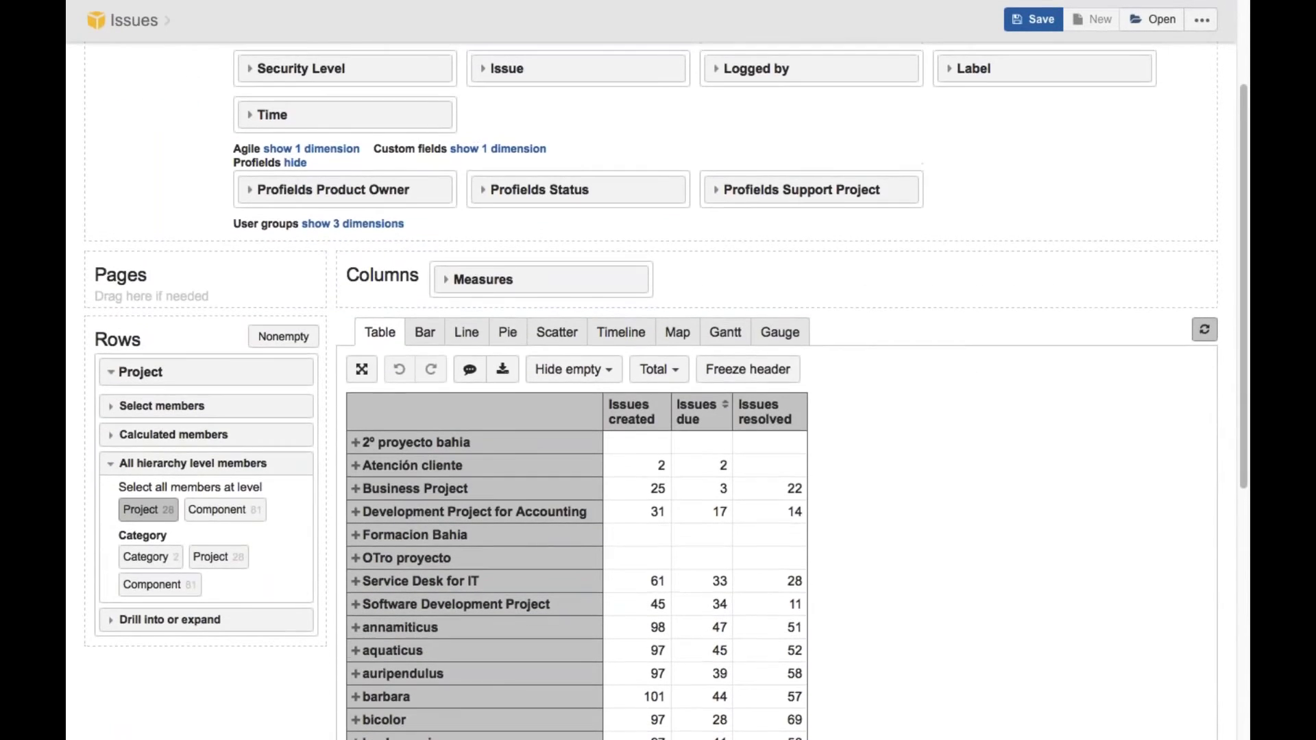
{"action": "left_click", "coordinate": [449, 283]}
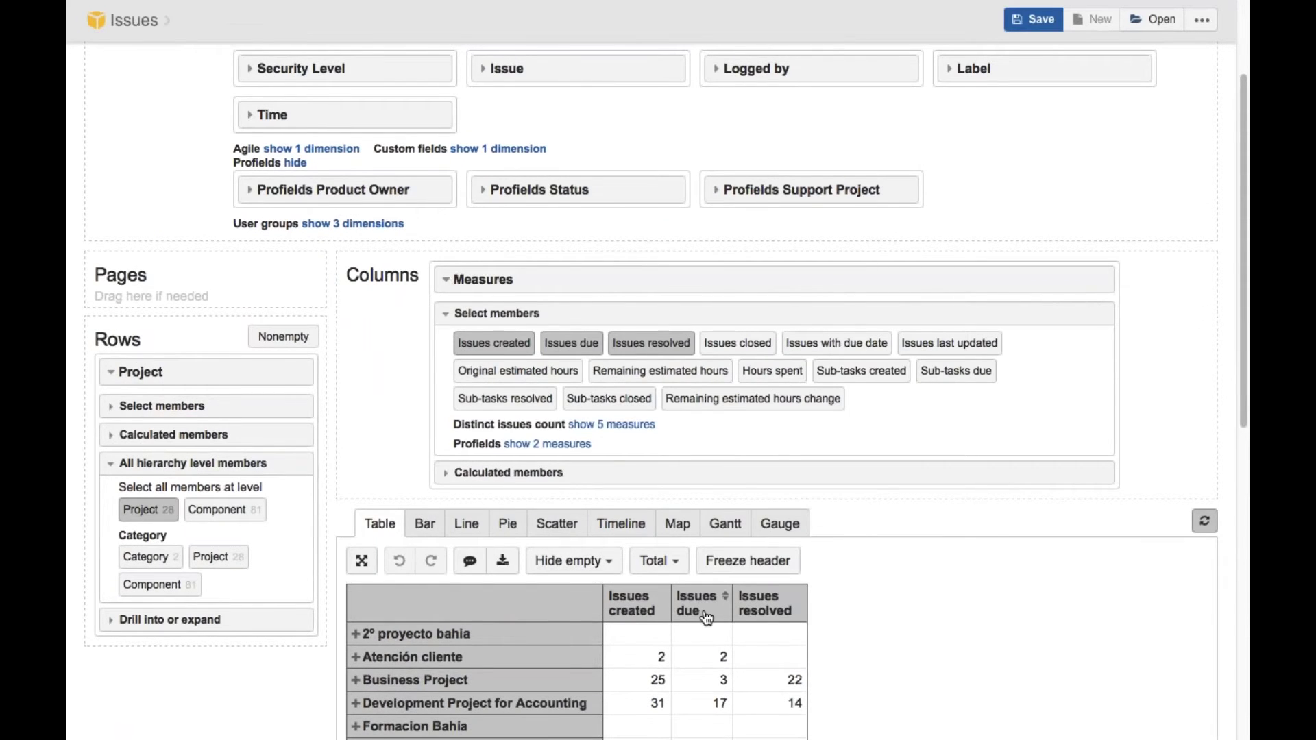
{"action": "scroll", "coordinate": [677, 521], "scroll_direction": "down", "scroll_amount": 1}
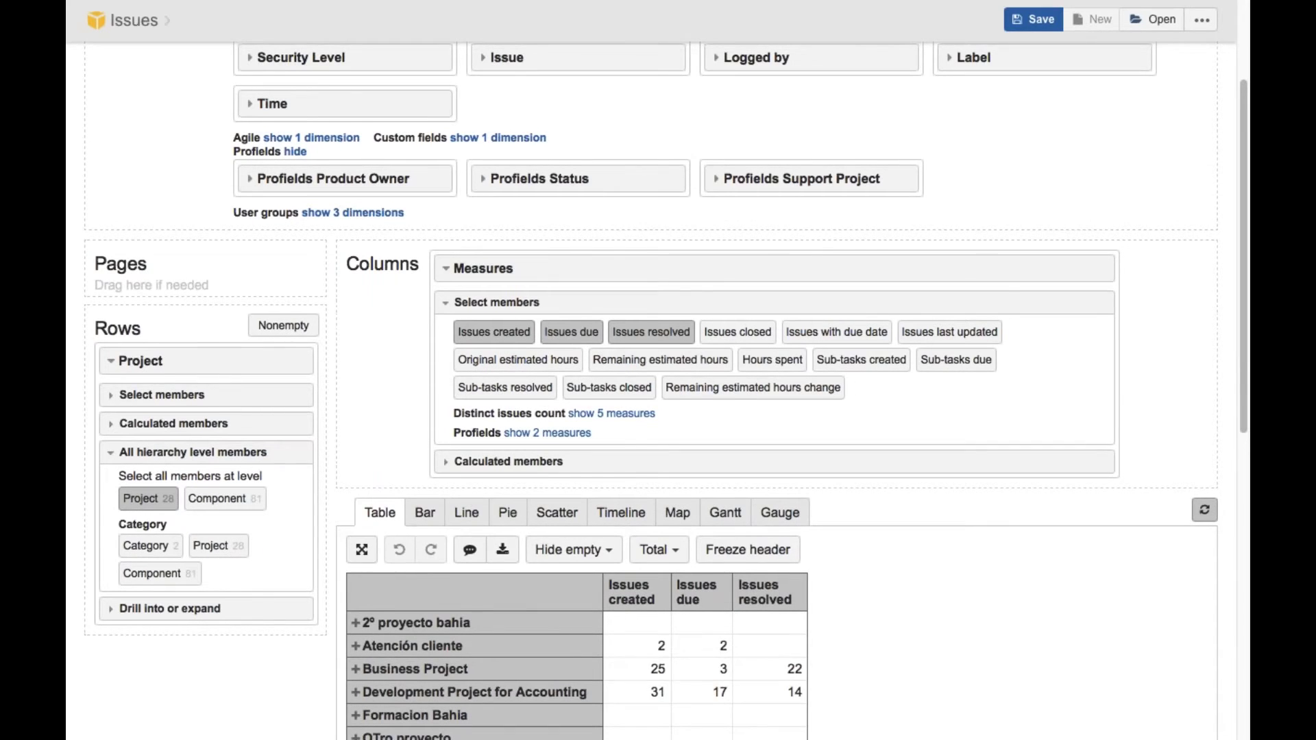
{"action": "scroll", "coordinate": [543, 368], "scroll_direction": "down", "scroll_amount": 1}
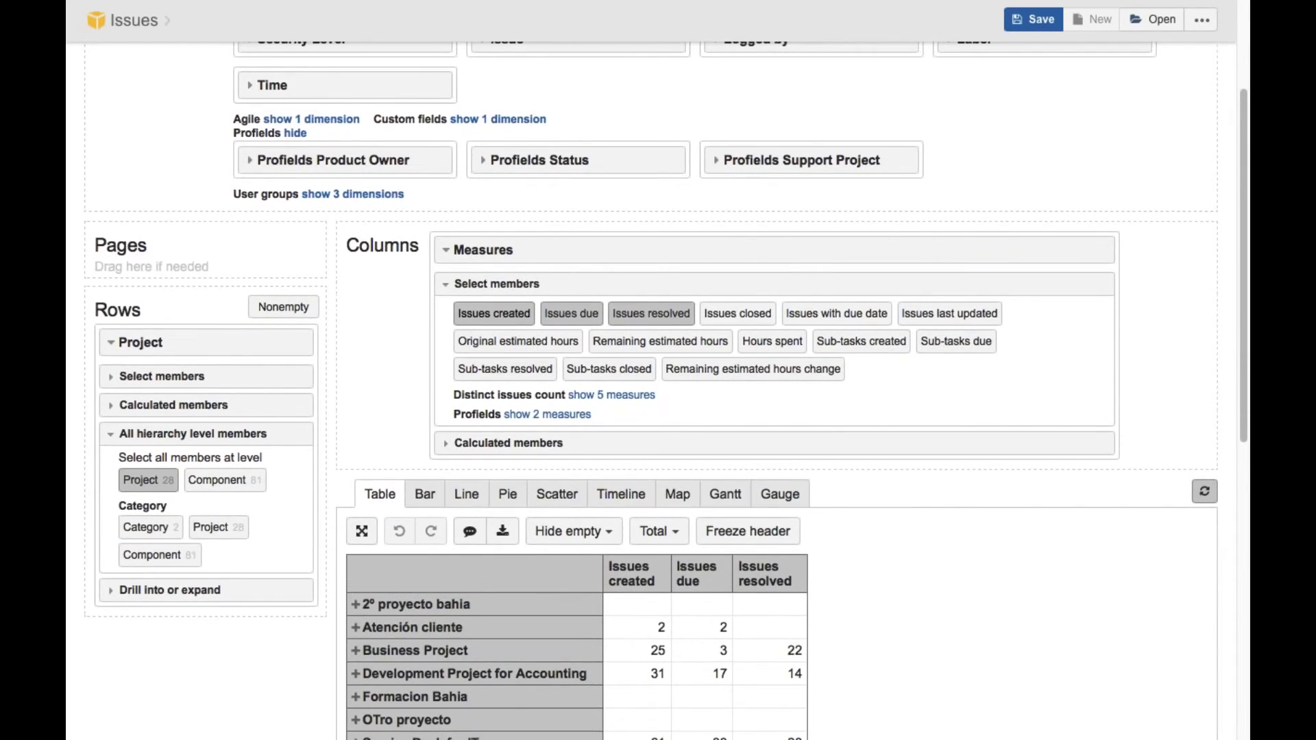
- Remove the Issues created, Issues due and Issues resolved measures from the columns
{"action": "left_click", "coordinate": [477, 318]}
{"action": "left_click", "coordinate": [596, 315]}
{"action": "left_click", "coordinate": [648, 315]}
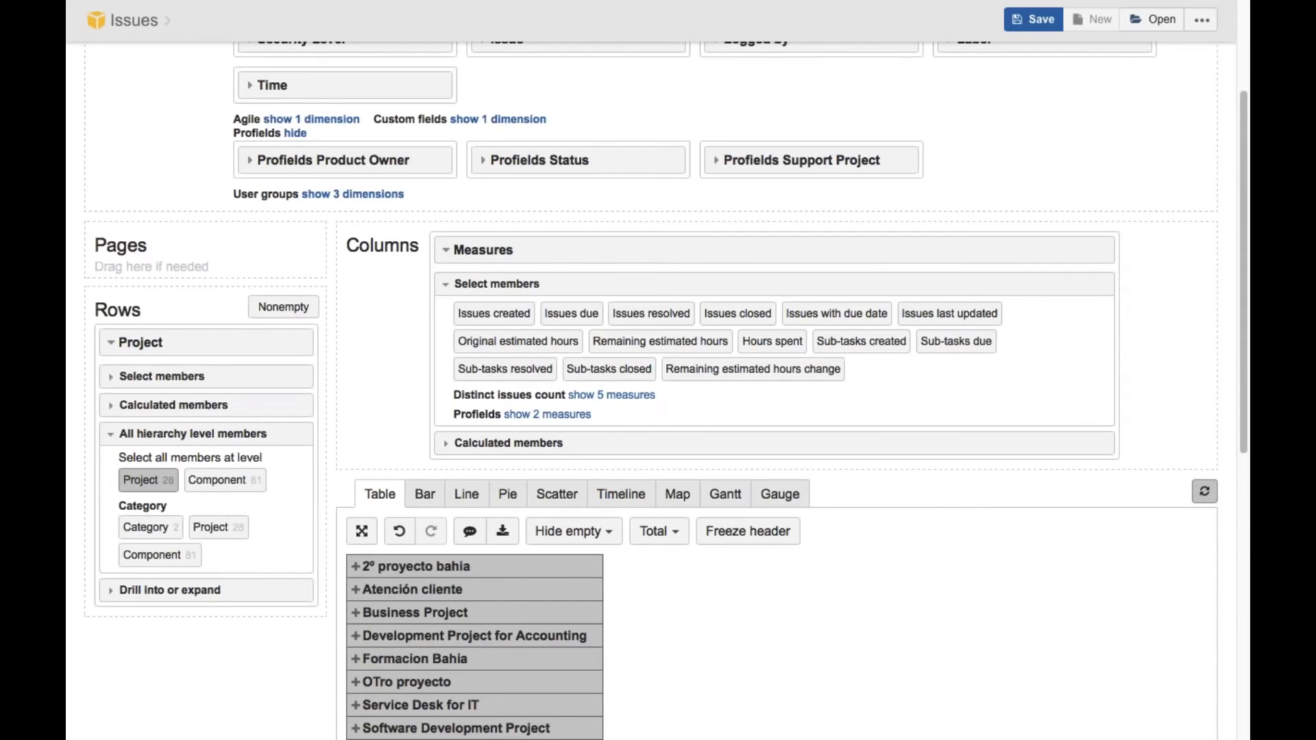
- Reveal the two Profields measures and add Profields Cost as the report column
{"action": "left_click_drag", "start_coordinate": [451, 415], "coordinate": [613, 416]}
{"action": "left_click", "coordinate": [581, 416]}
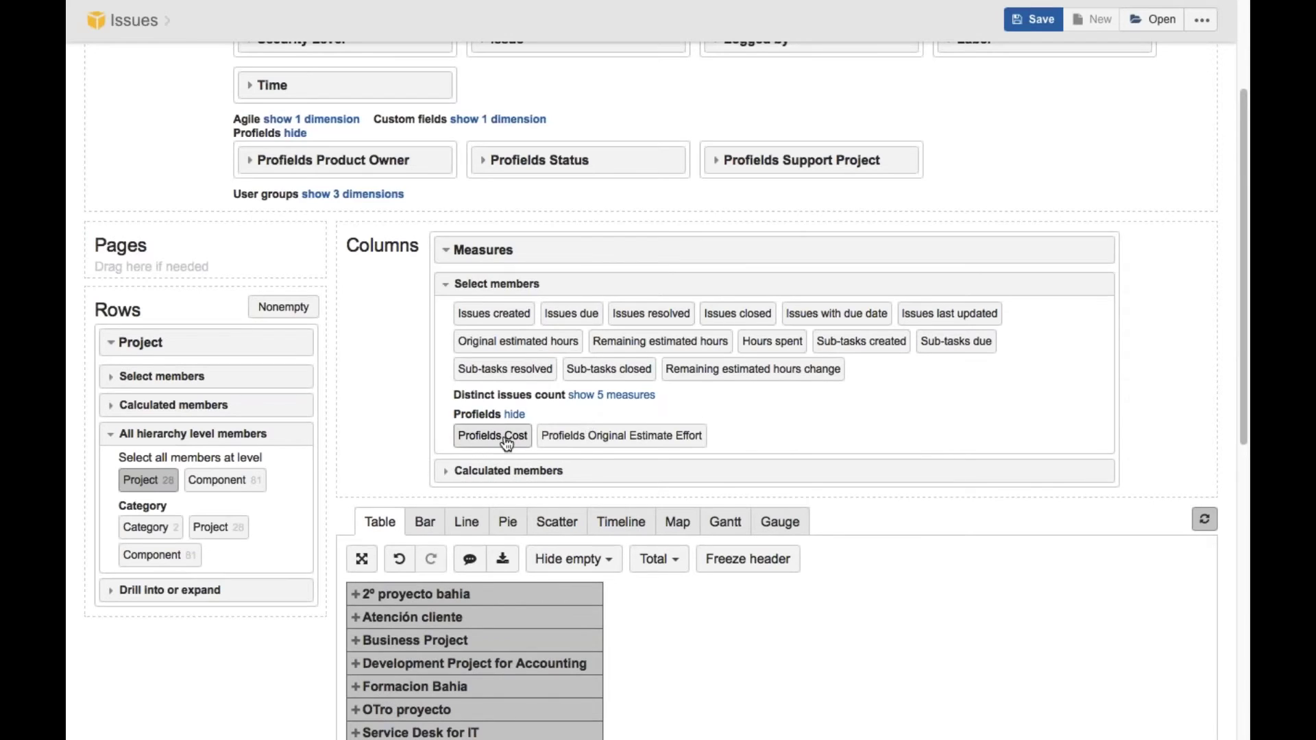
{"action": "scroll", "coordinate": [641, 441], "scroll_direction": "down", "scroll_amount": 2}
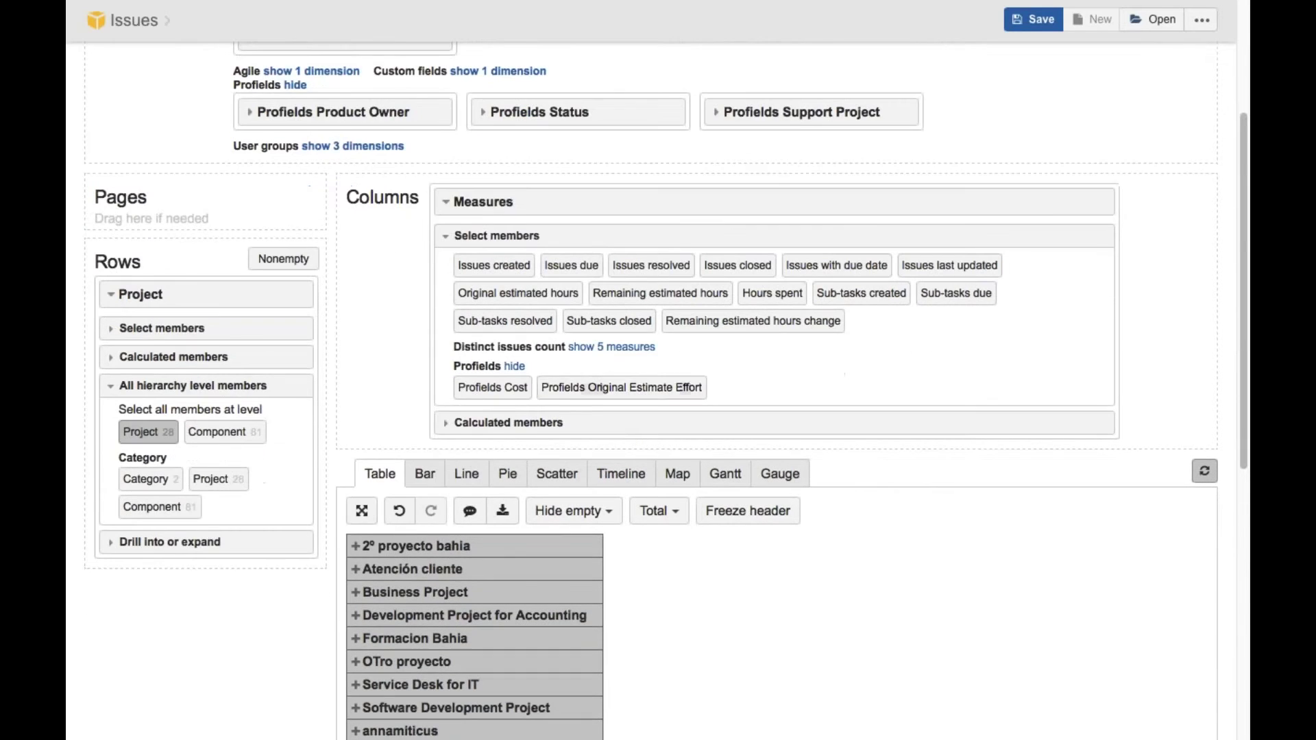
{"action": "left_click", "coordinate": [495, 388]}
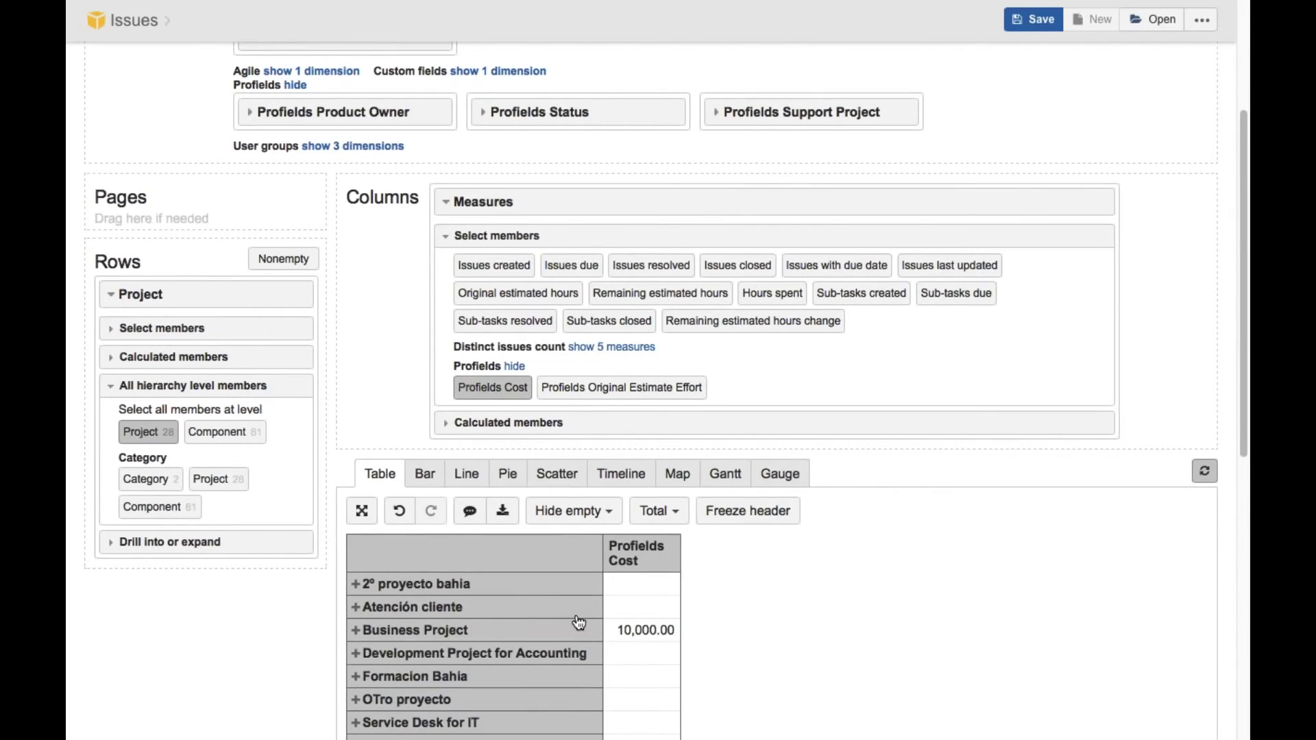
{"action": "scroll", "coordinate": [580, 622], "scroll_direction": "down", "scroll_amount": 5}
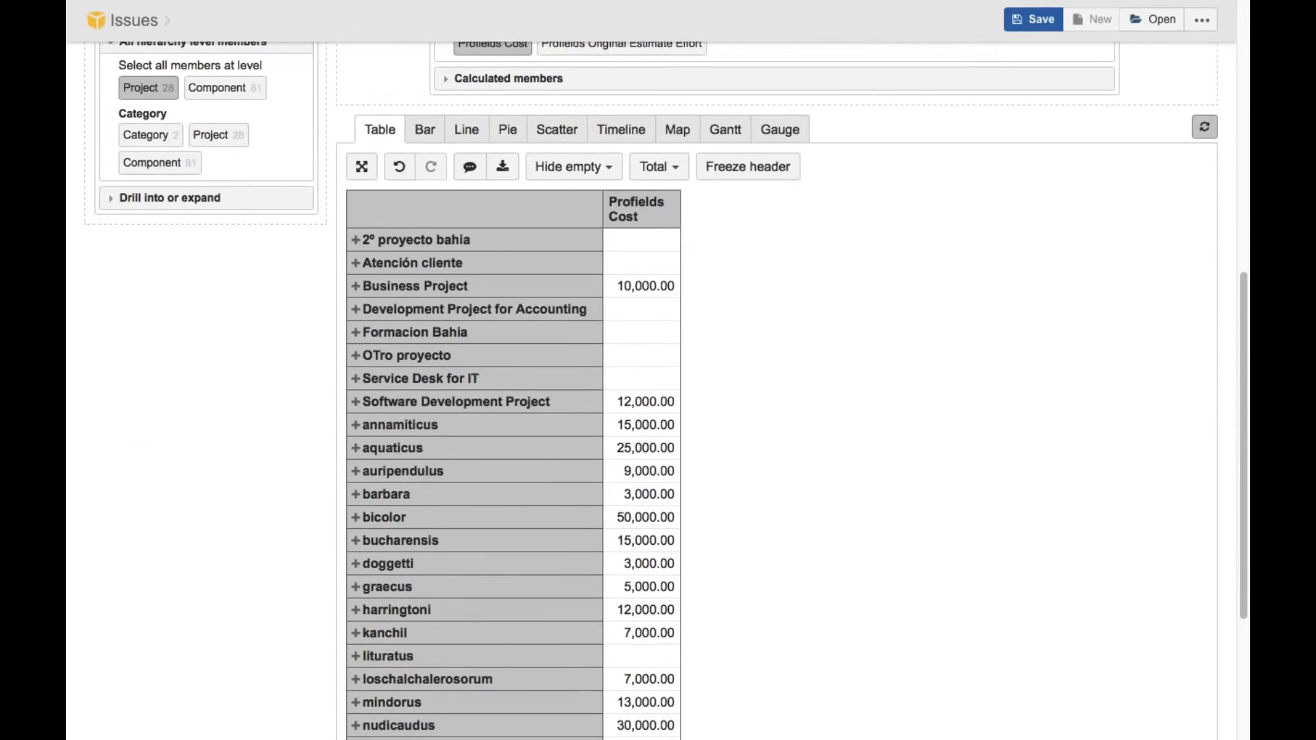
{"action": "scroll", "coordinate": [525, 380], "scroll_direction": "down", "scroll_amount": 3}
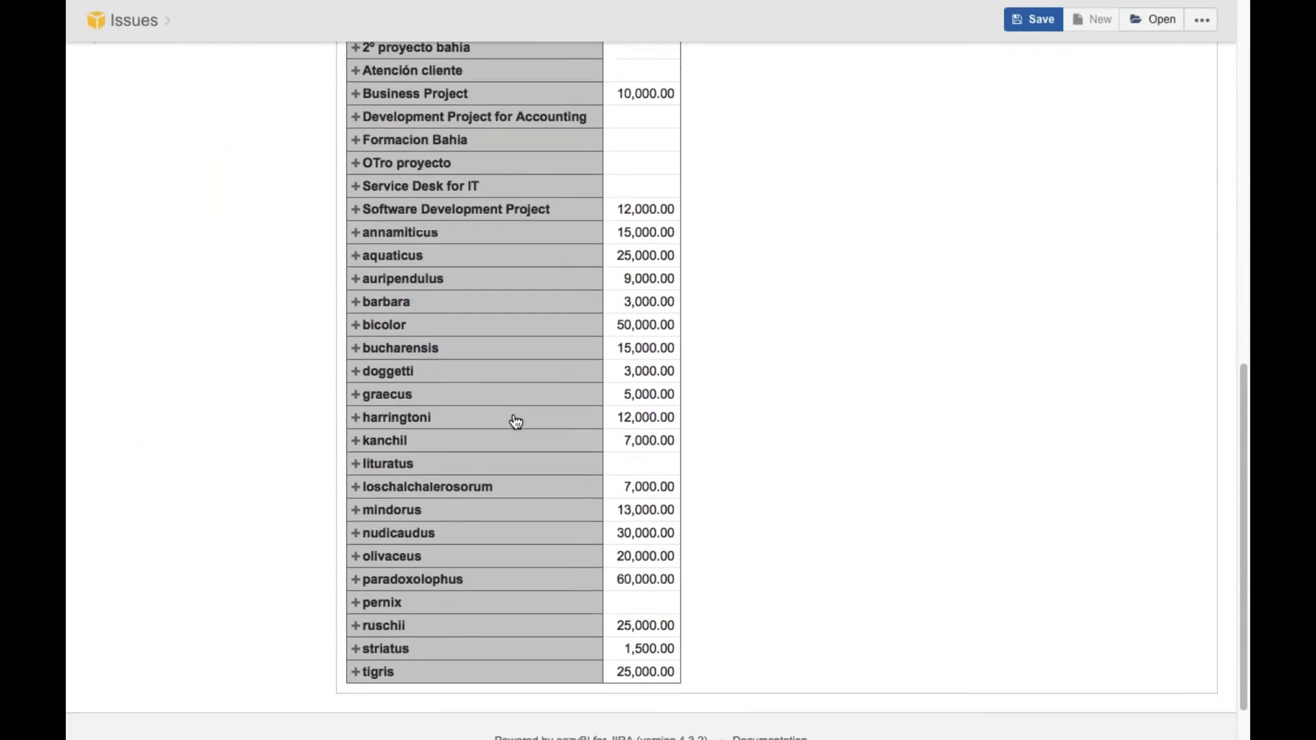
{"action": "scroll", "coordinate": [516, 422], "scroll_direction": "up", "scroll_amount": 2}
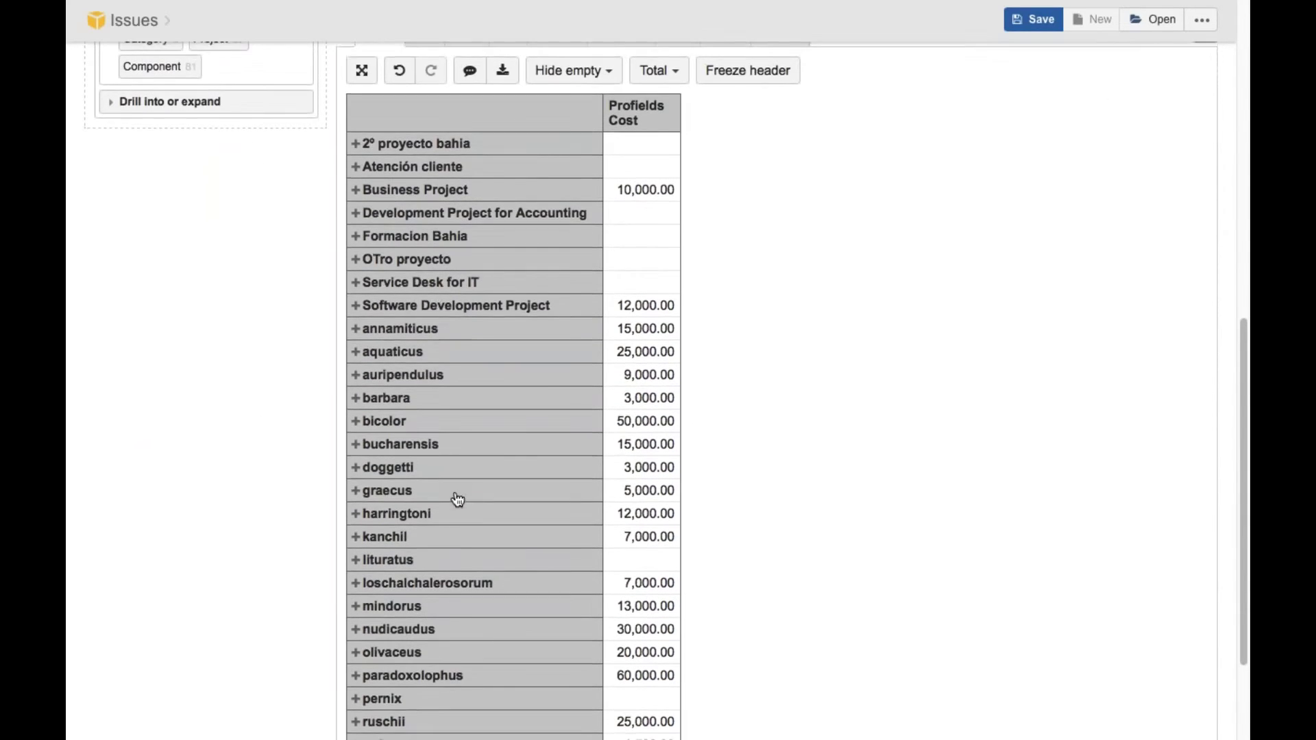
{"action": "scroll", "coordinate": [458, 500], "scroll_direction": "up", "scroll_amount": 1}
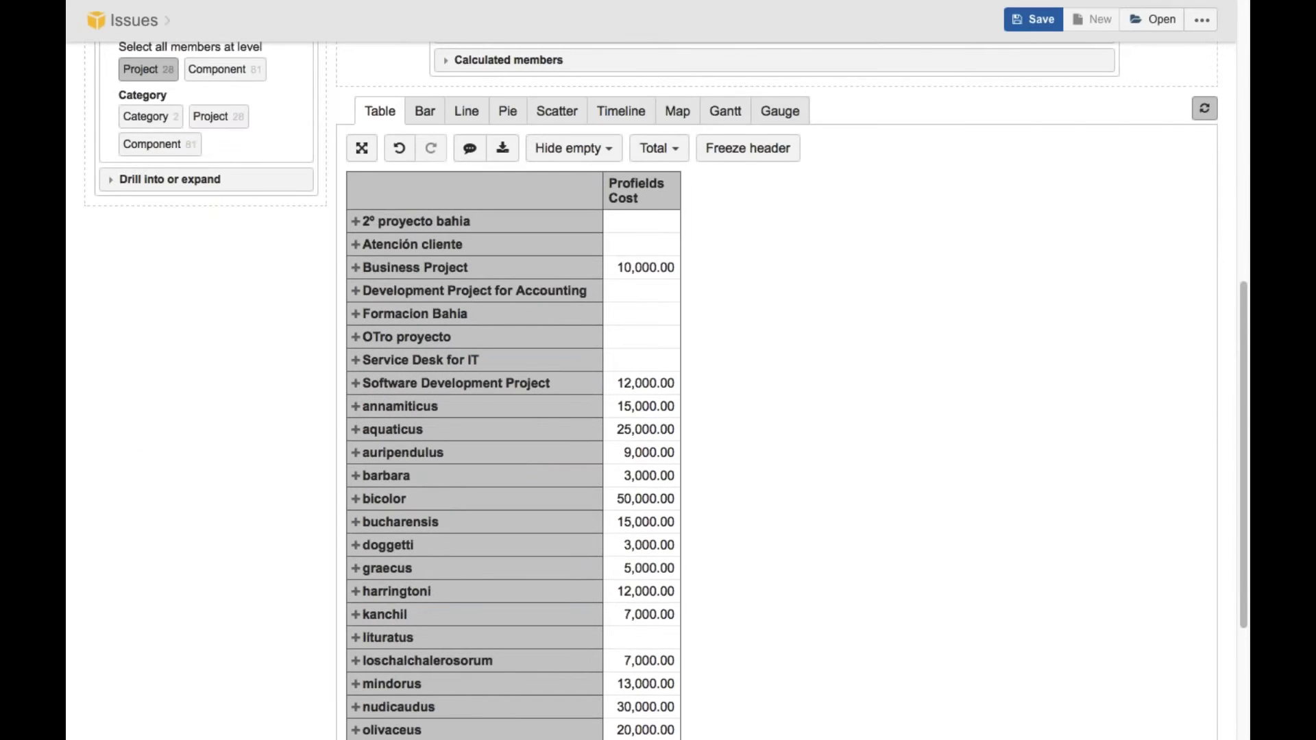
{"action": "scroll", "coordinate": [642, 391], "scroll_direction": "down", "scroll_amount": 1}
{"action": "scroll", "coordinate": [642, 384], "scroll_direction": "up", "scroll_amount": 3}
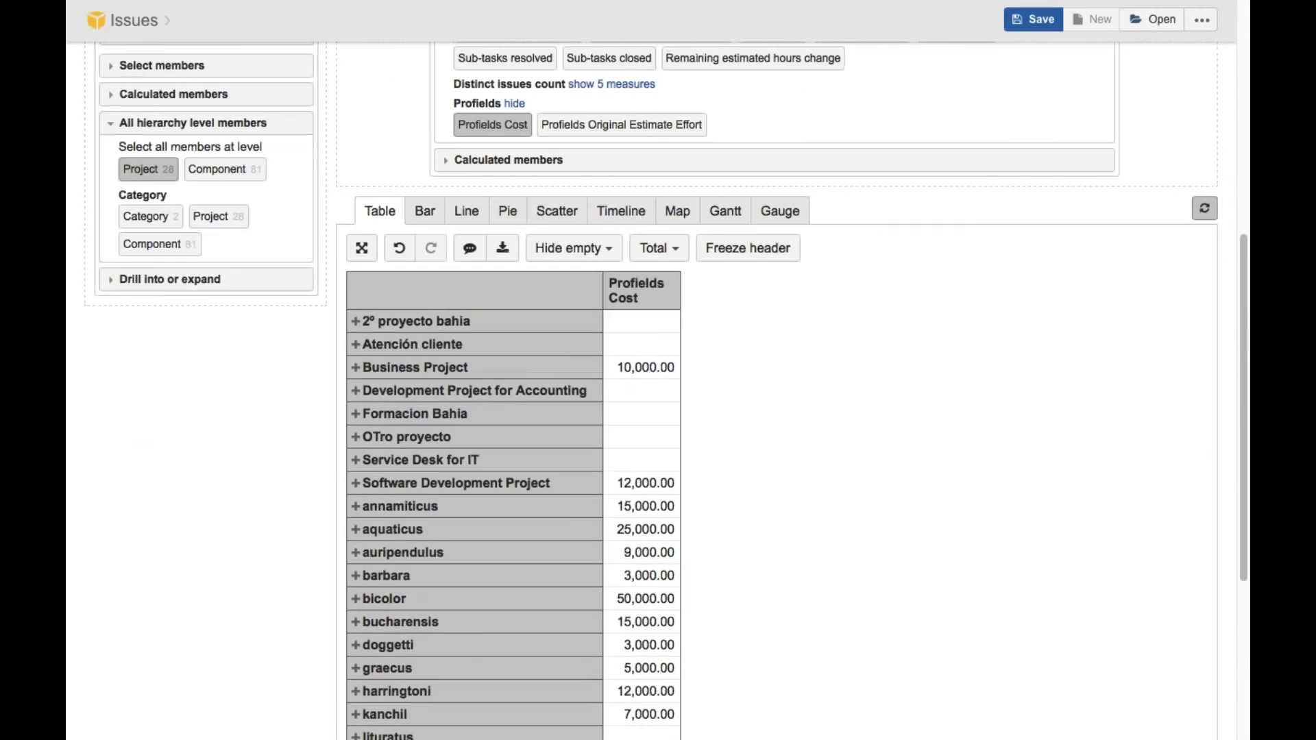
{"action": "scroll", "coordinate": [644, 365], "scroll_direction": "up", "scroll_amount": 1}
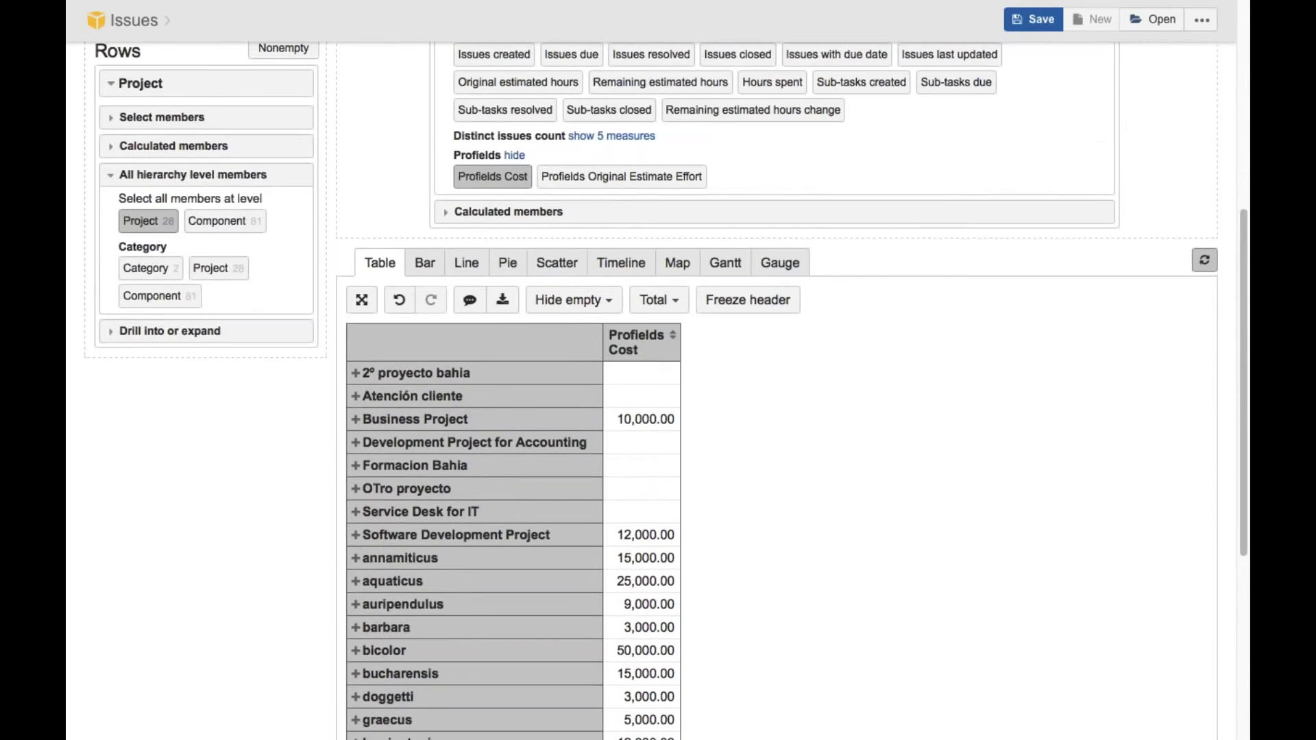
- Briefly add Profields Original Estimate Effort, then remove it so only Cost remains
{"action": "left_click", "coordinate": [598, 180]}
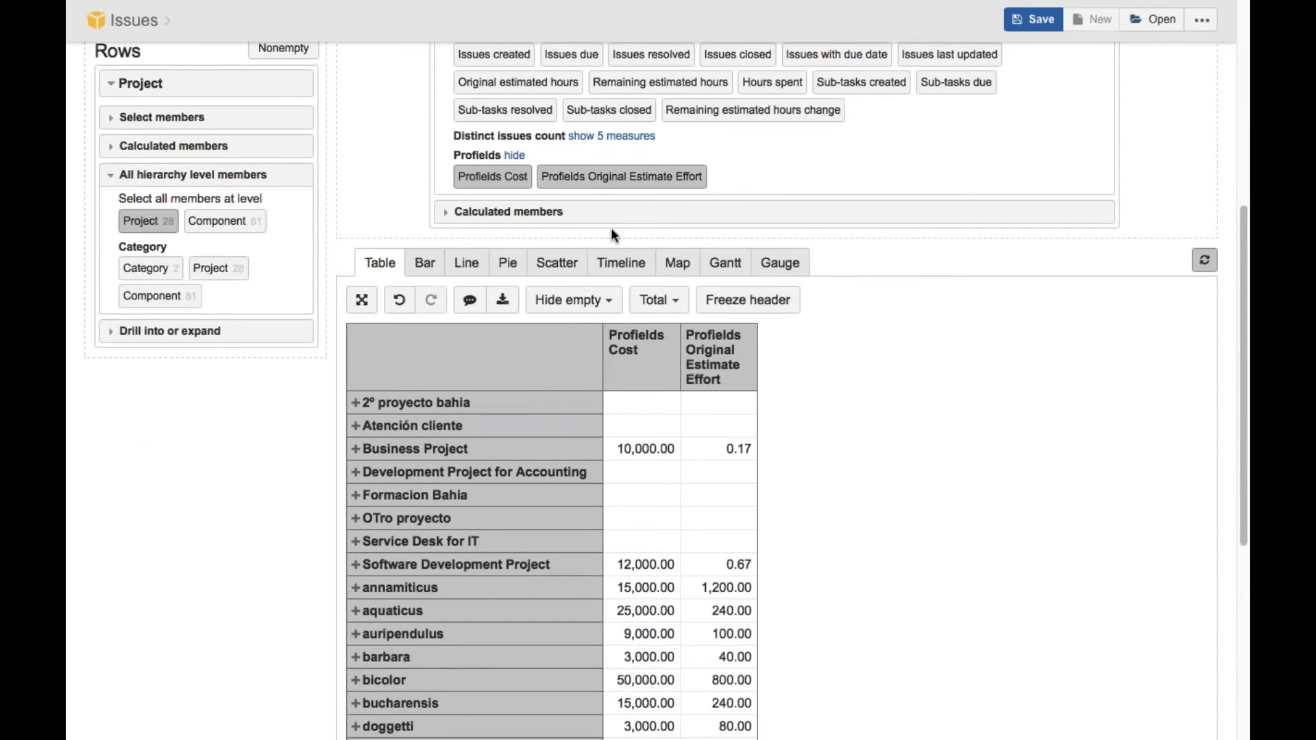
{"action": "scroll", "coordinate": [694, 462], "scroll_direction": "down", "scroll_amount": 4}
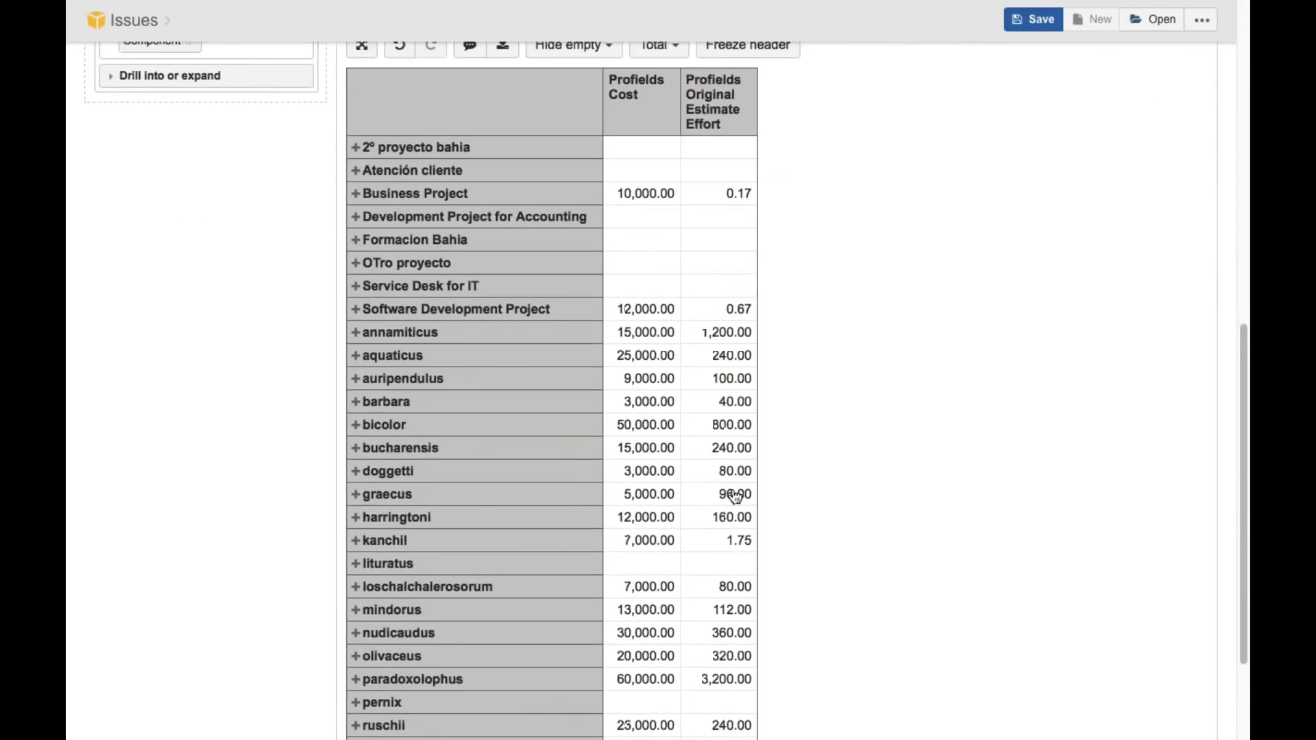
{"action": "scroll", "coordinate": [695, 569], "scroll_direction": "up", "scroll_amount": 2}
{"action": "scroll", "coordinate": [695, 569], "scroll_direction": "up", "scroll_amount": 4}
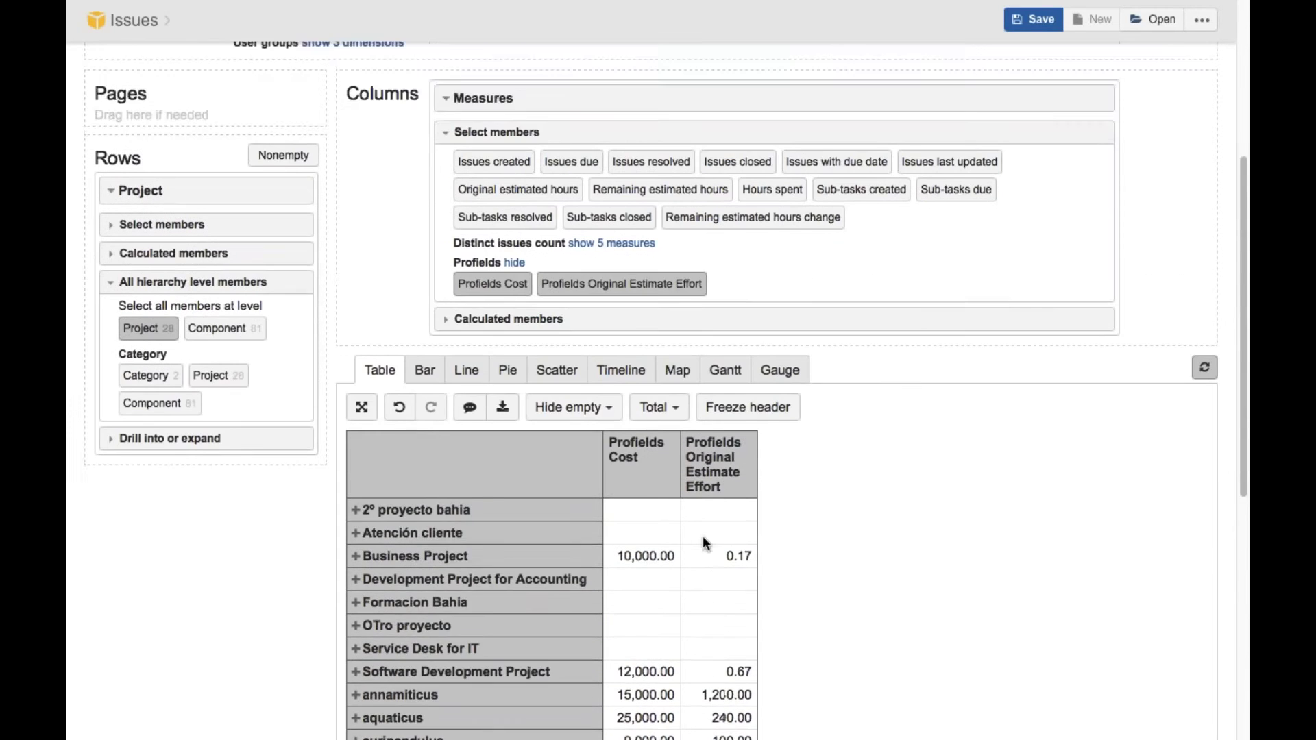
{"action": "scroll", "coordinate": [702, 536], "scroll_direction": "down", "scroll_amount": 2}
{"action": "left_click", "coordinate": [543, 184]}
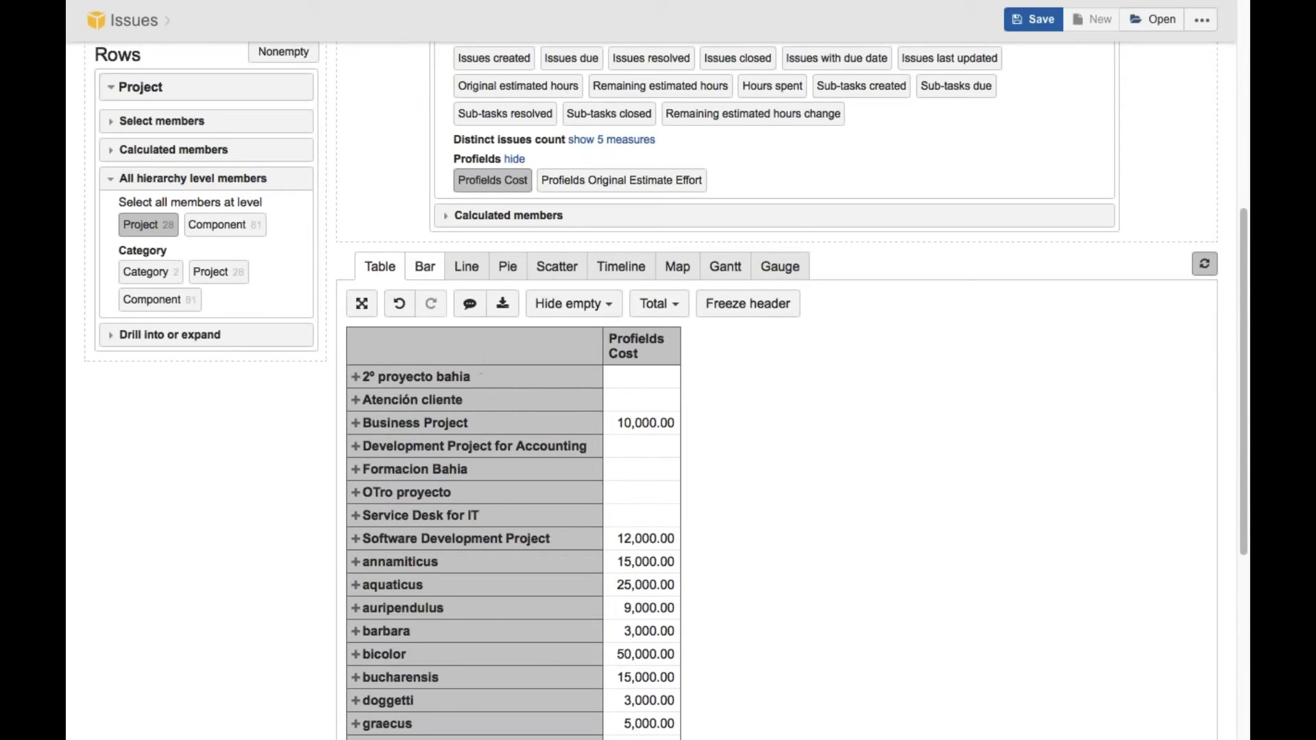
- Chart Profields Cost per project as vertical, stacked bars, with paradoxolophus highest at 60,000
{"action": "left_click", "coordinate": [423, 269]}
{"action": "scroll", "coordinate": [433, 469], "scroll_direction": "down", "scroll_amount": 8}
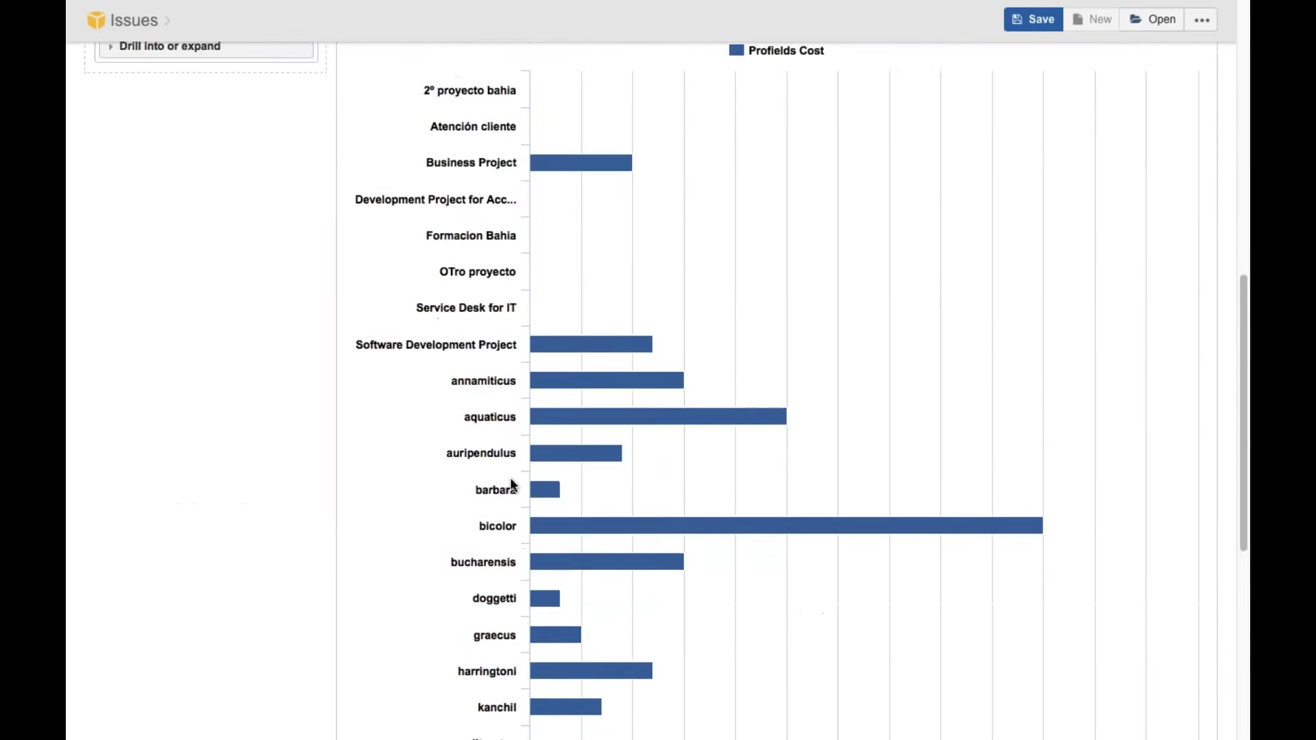
{"action": "scroll", "coordinate": [433, 469], "scroll_direction": "up", "scroll_amount": 3}
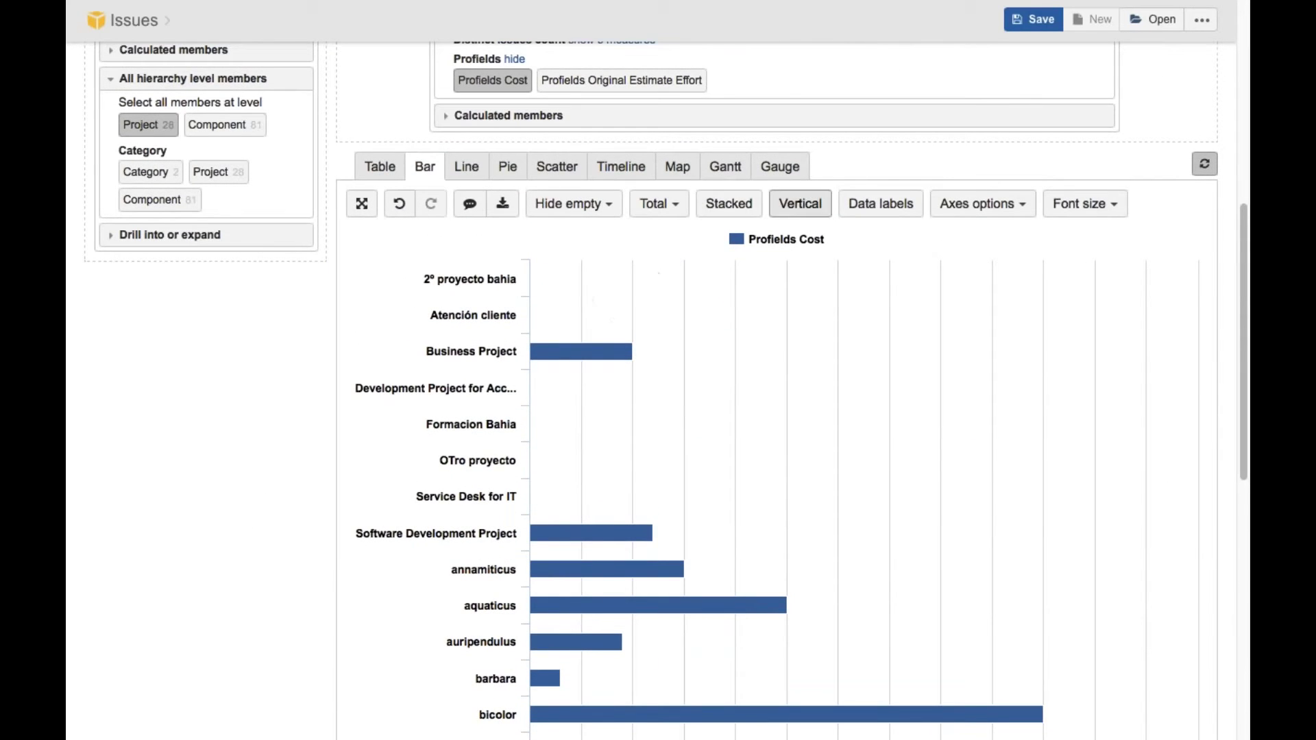
{"action": "left_click", "coordinate": [813, 205]}
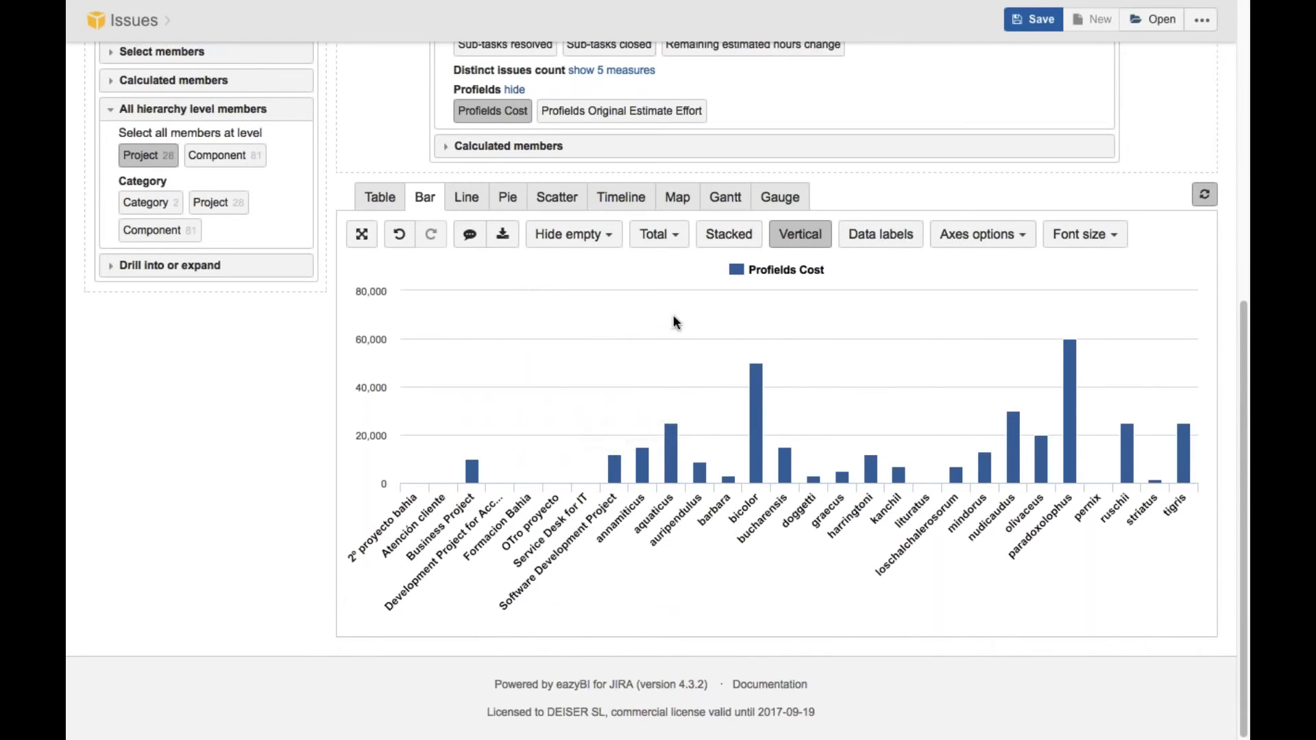
{"action": "left_click", "coordinate": [728, 234]}
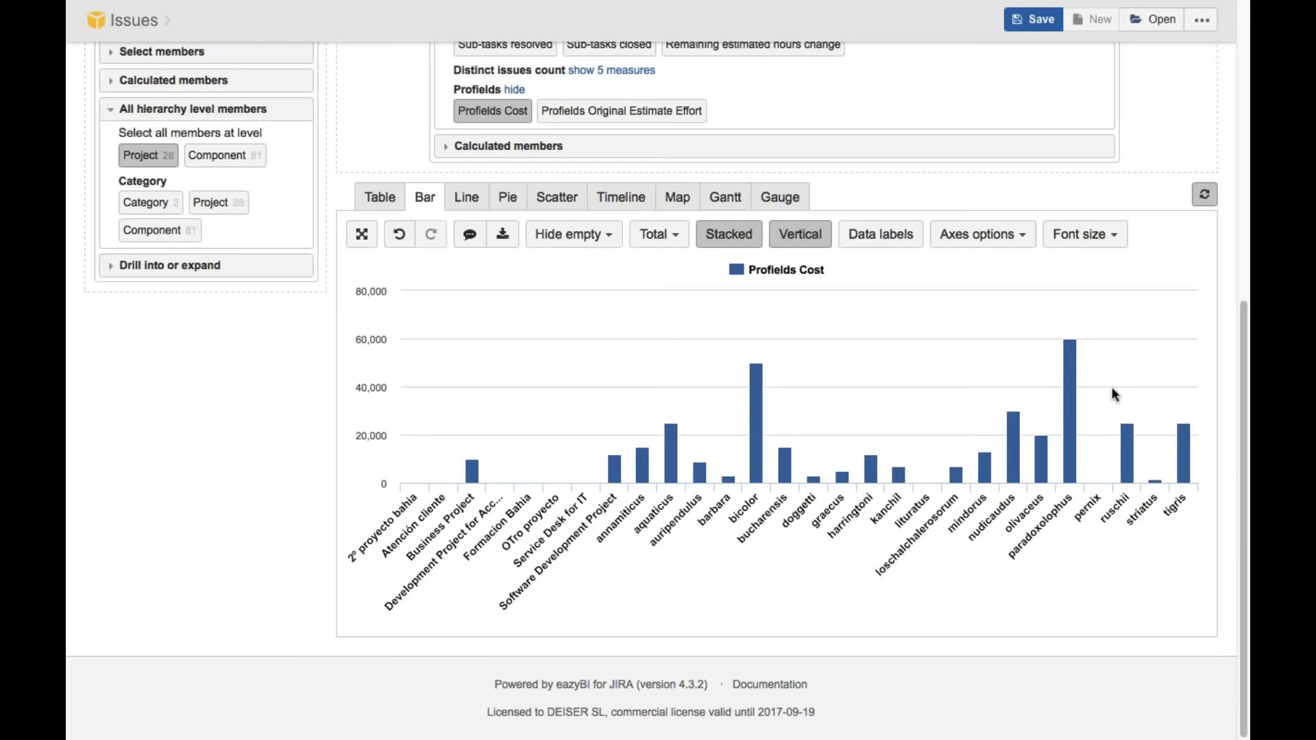
{"action": "mouse_move", "coordinate": [1071, 384]}
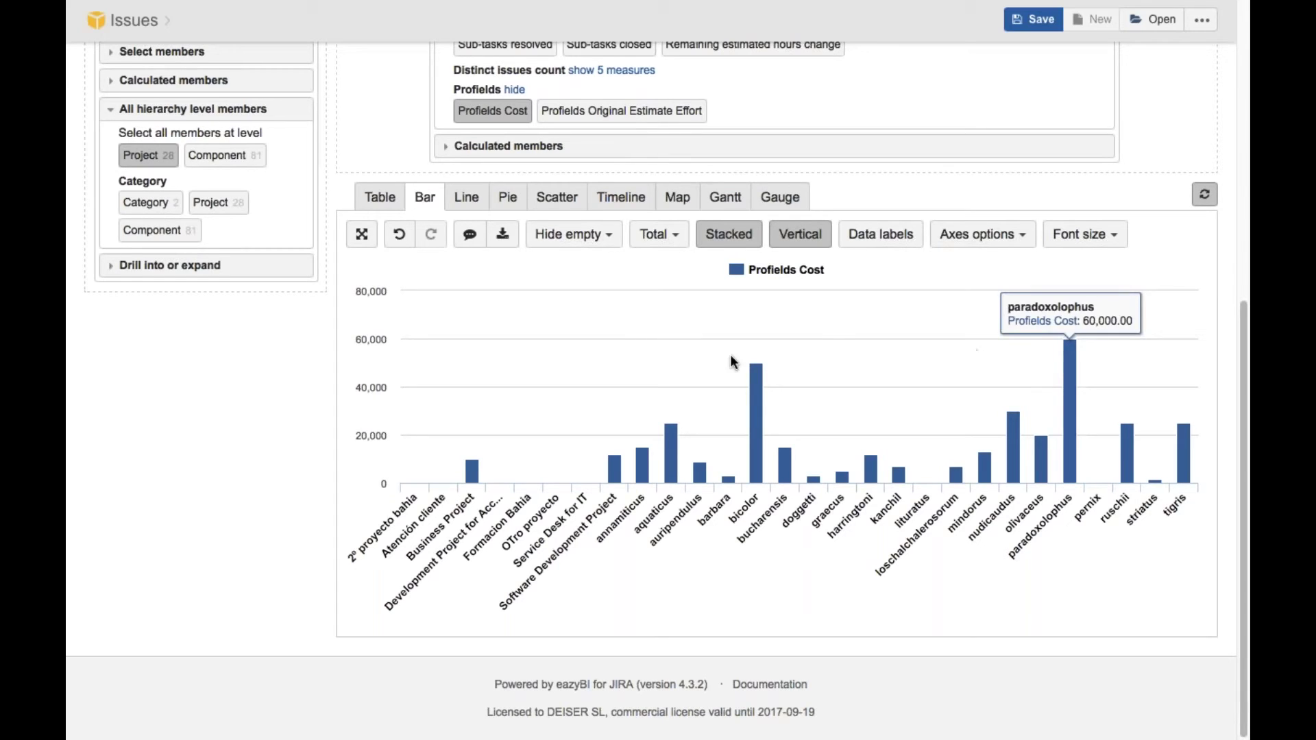
{"action": "mouse_move", "coordinate": [756, 384]}
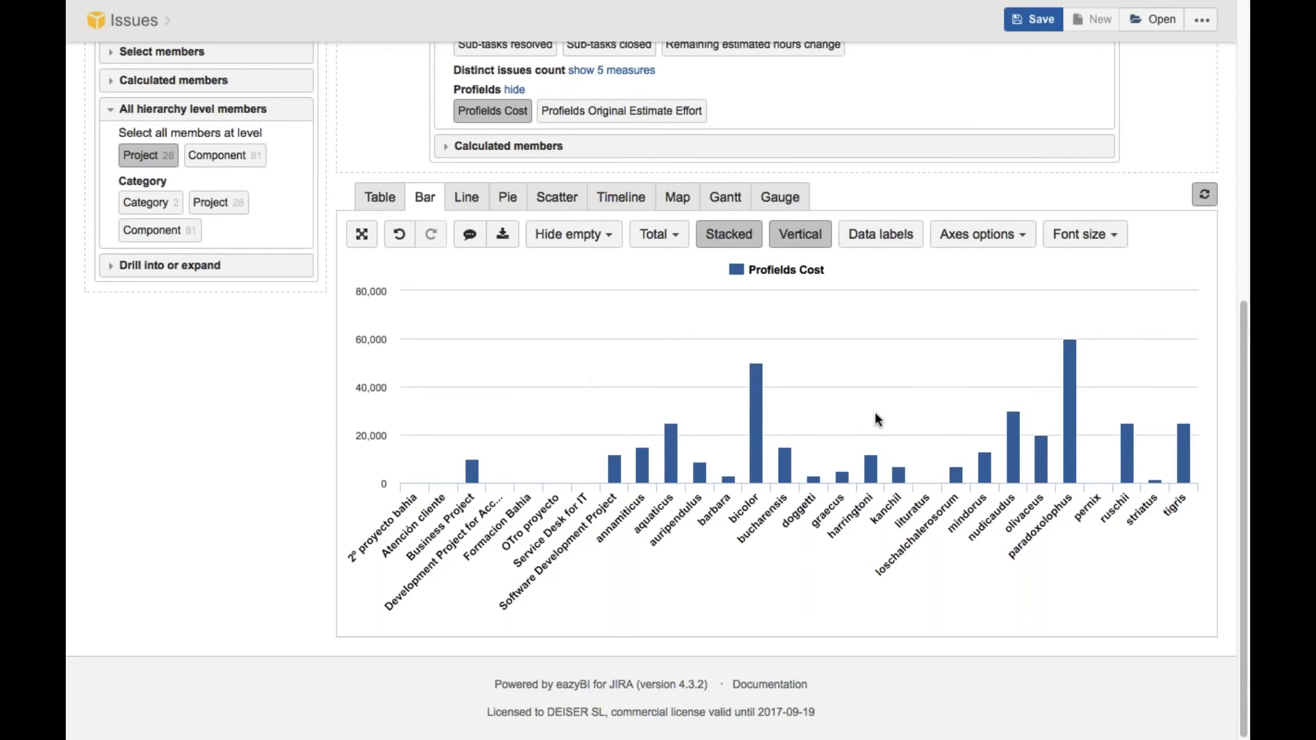
{"action": "mouse_move", "coordinate": [758, 411]}
{"action": "scroll", "coordinate": [757, 411], "scroll_direction": "up", "scroll_amount": 1}
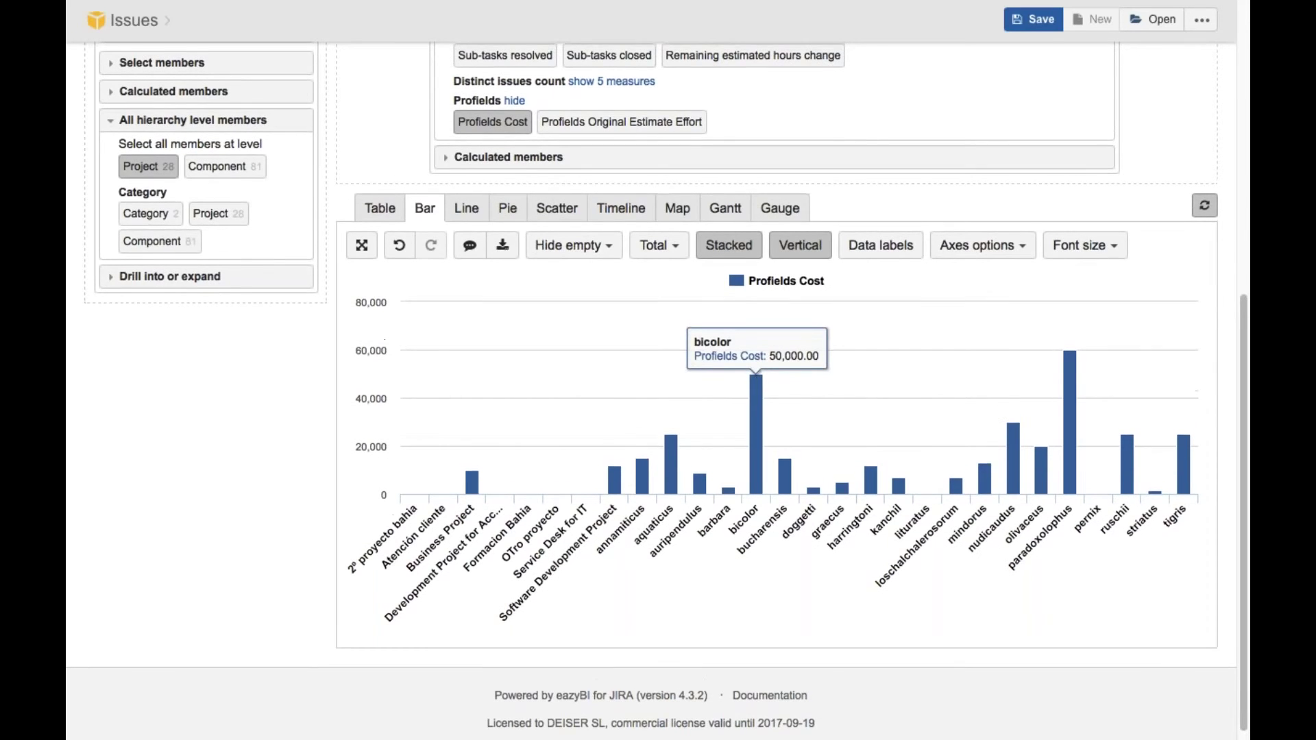
{"action": "scroll", "coordinate": [746, 406], "scroll_direction": "up", "scroll_amount": 3}
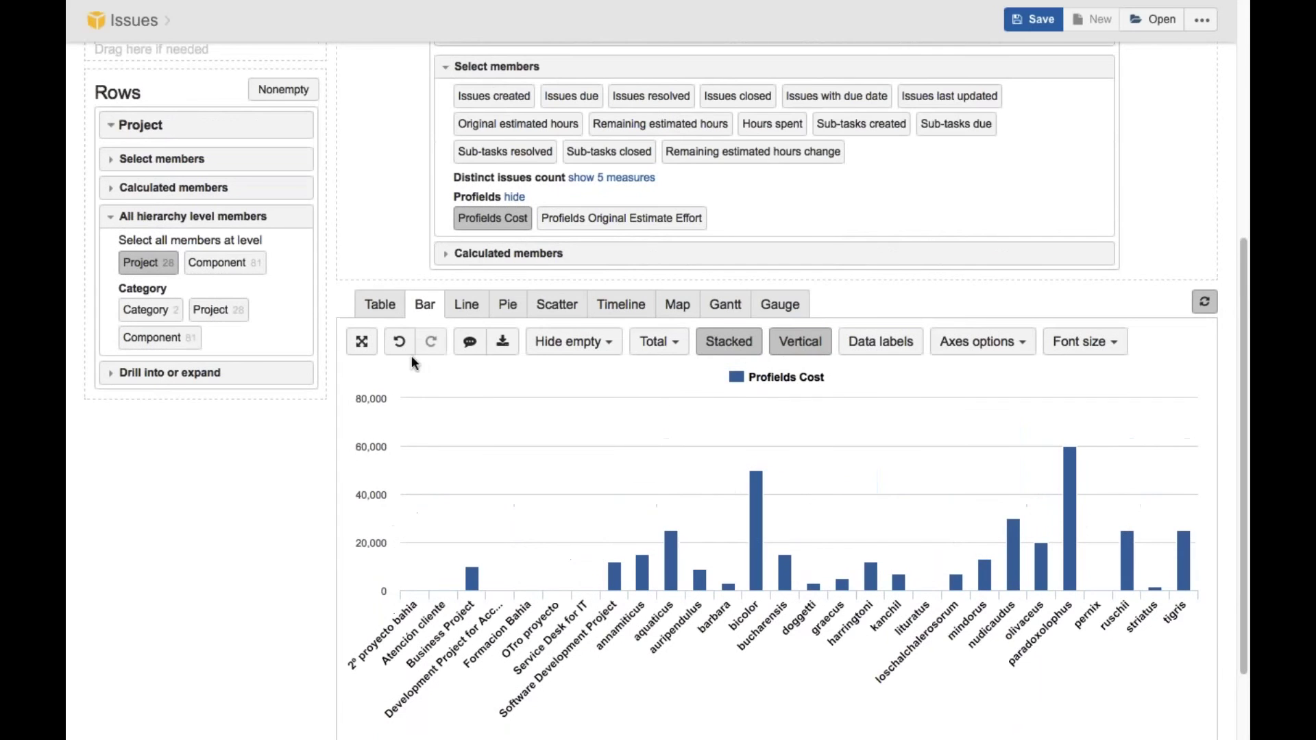
- Try line and pie chart views, adding Profields Original Estimate Effort as a second pie
{"action": "left_click", "coordinate": [466, 305]}
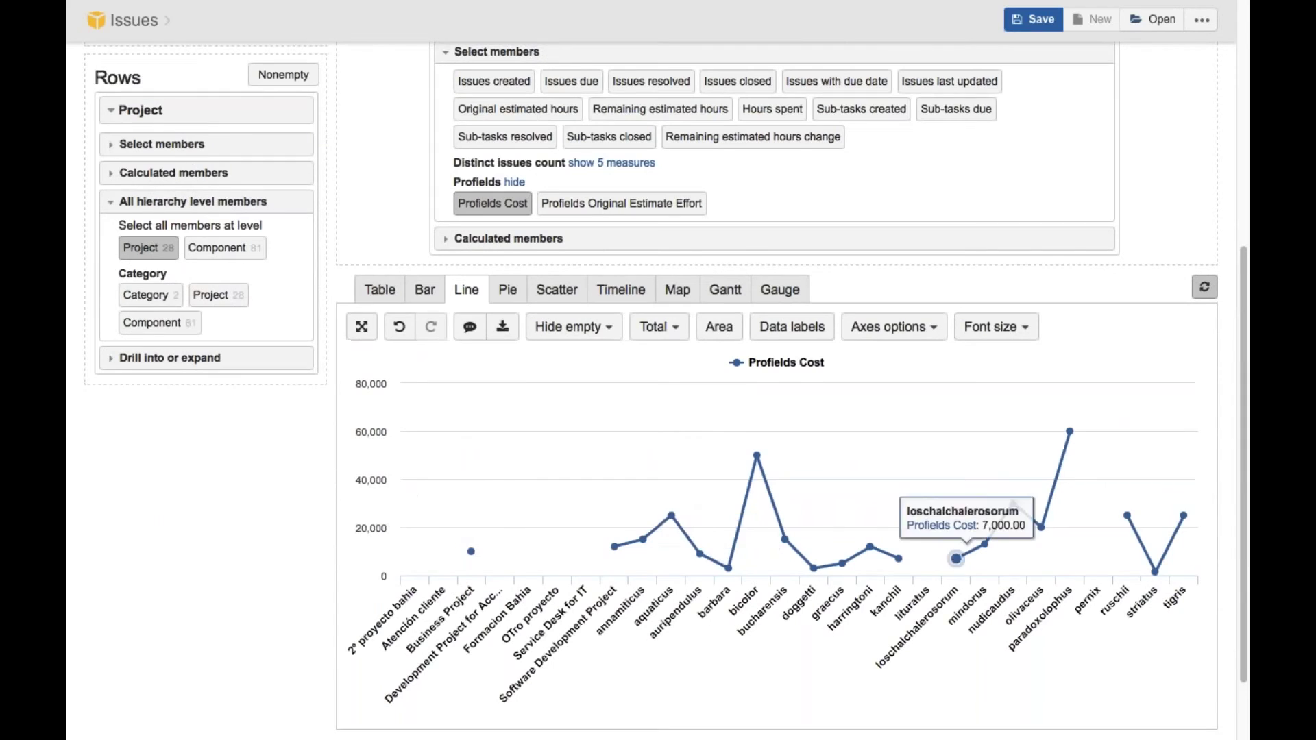
{"action": "left_click", "coordinate": [508, 289]}
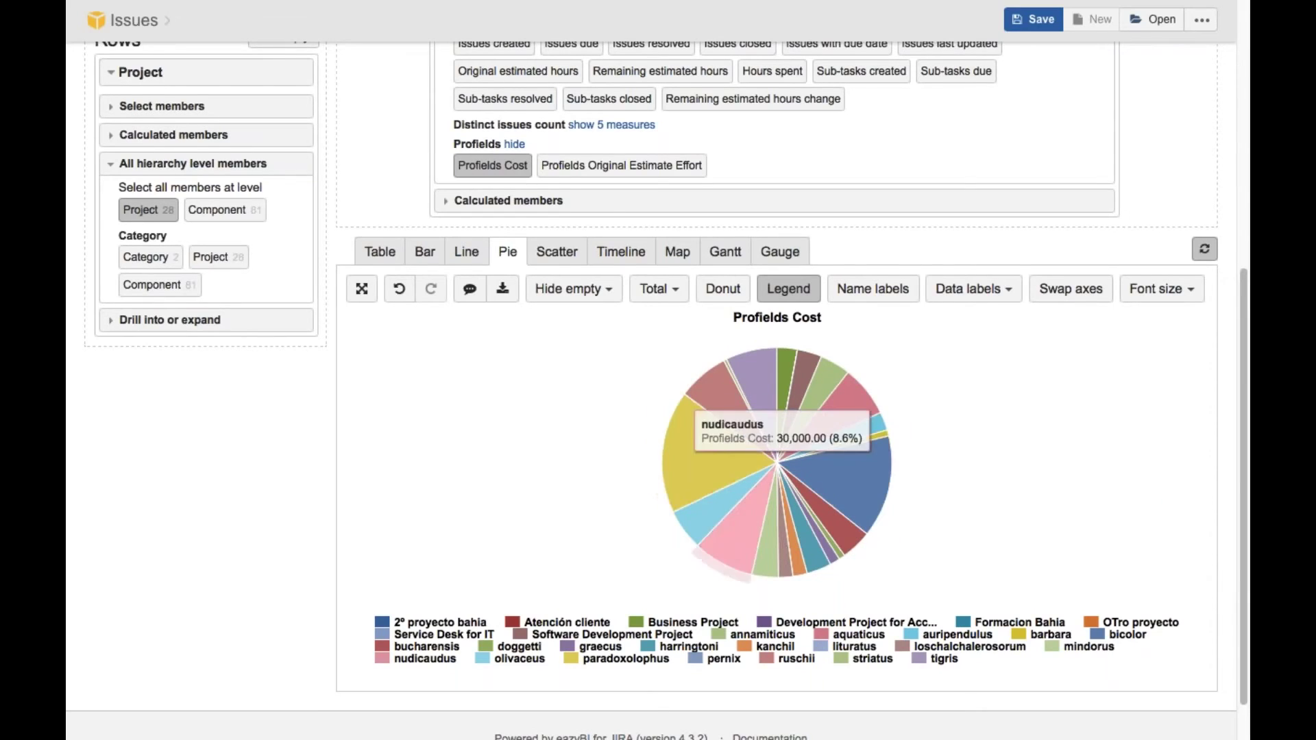
{"action": "scroll", "coordinate": [604, 274], "scroll_direction": "up", "scroll_amount": 1}
{"action": "scroll", "coordinate": [686, 384], "scroll_direction": "up", "scroll_amount": 2}
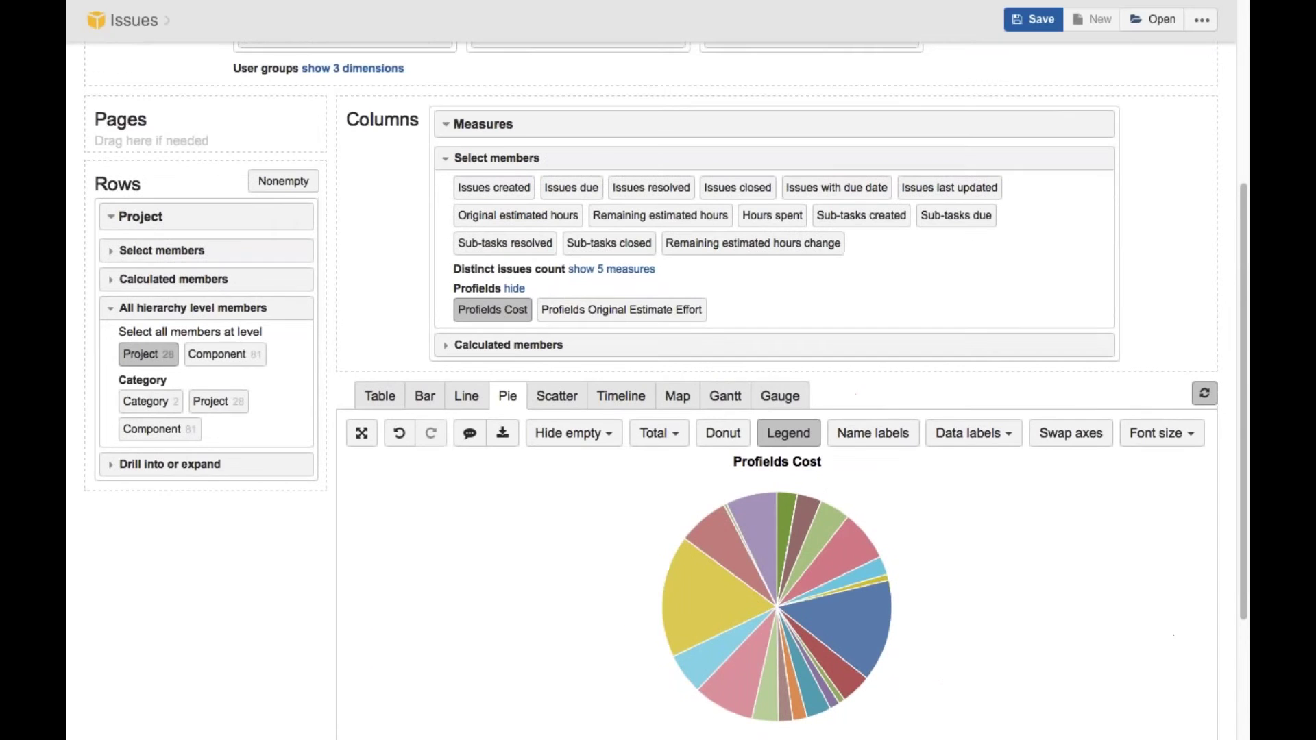
{"action": "left_click", "coordinate": [629, 312]}
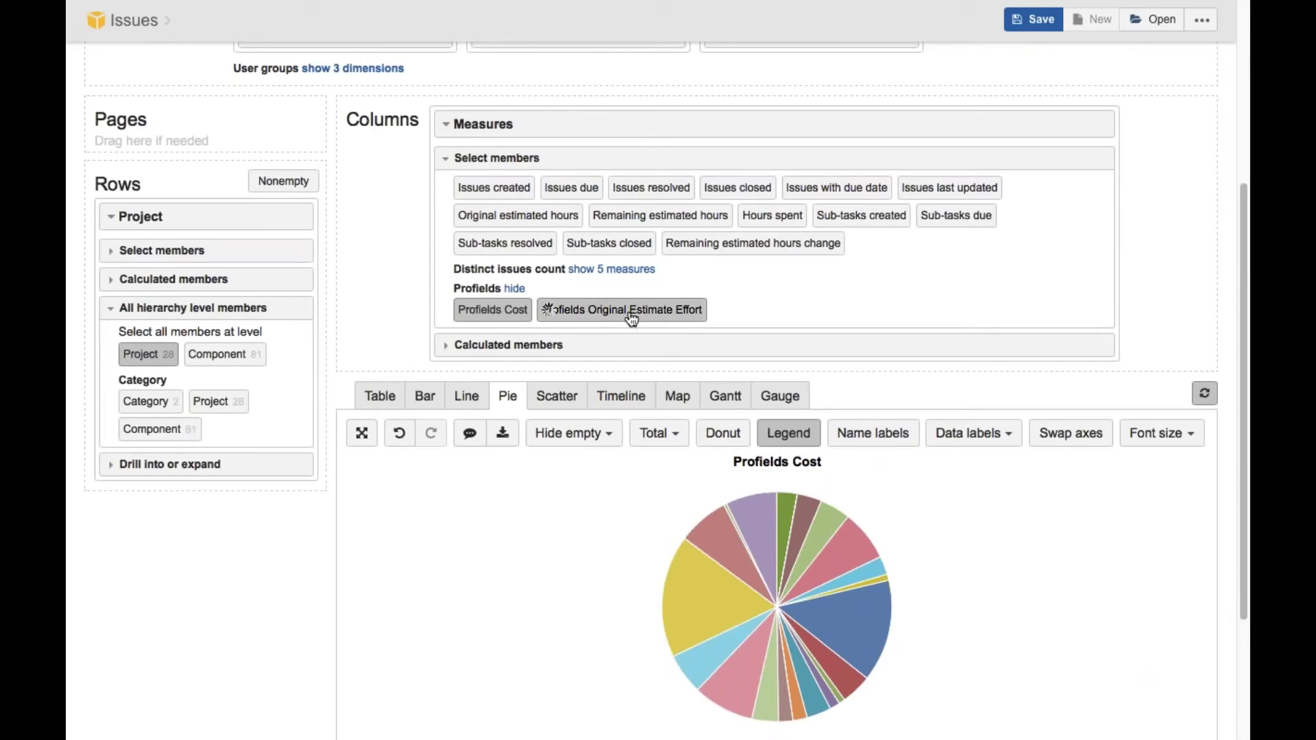
{"action": "scroll", "coordinate": [742, 484], "scroll_direction": "down", "scroll_amount": 1}
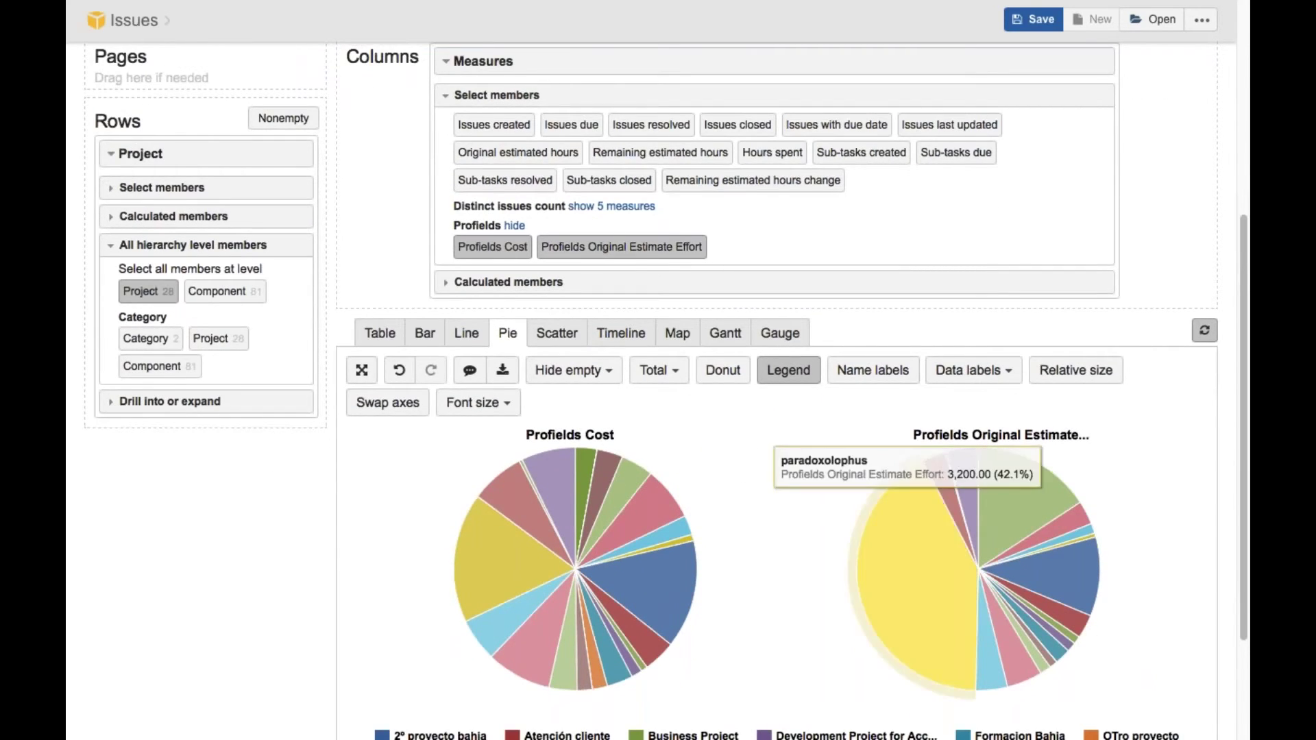
{"action": "mouse_move", "coordinate": [1014, 493]}
{"action": "mouse_move", "coordinate": [919, 542]}
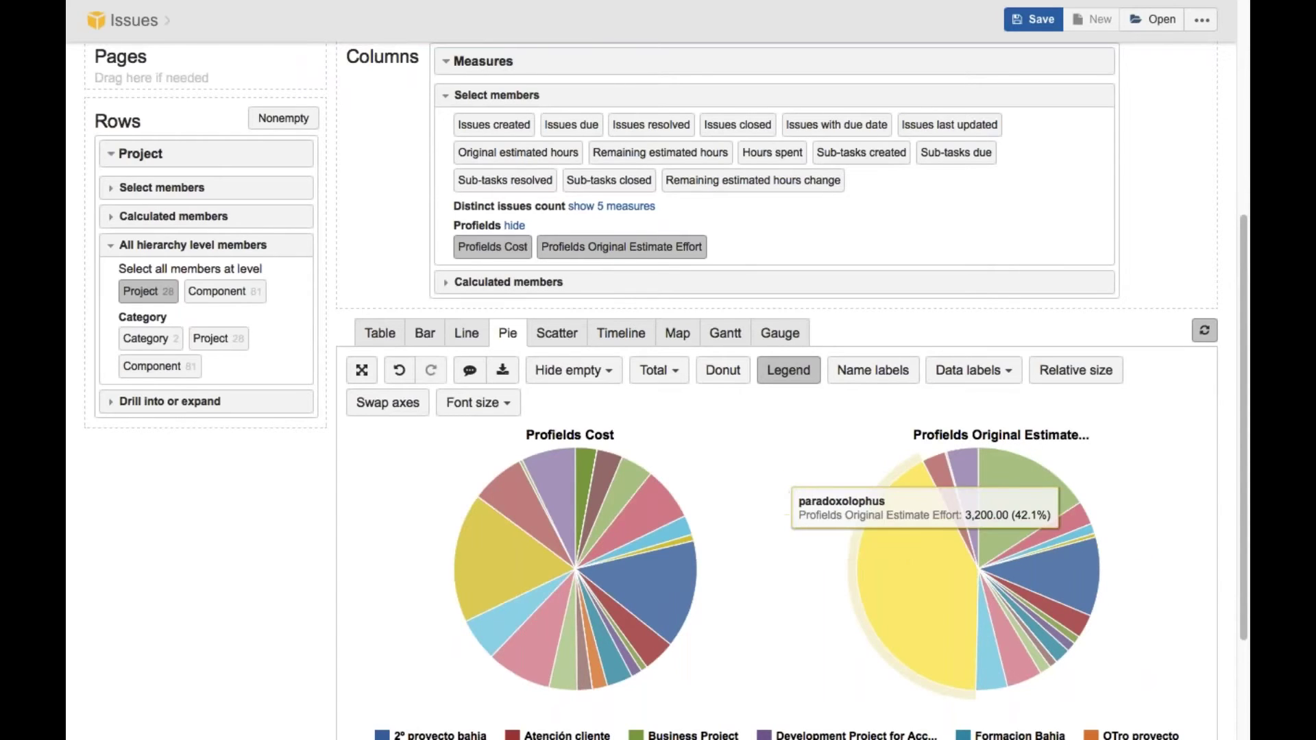
- Return to the bar chart and deselect the Profields Original Estimate Effort and Profields Cost measures
{"action": "left_click", "coordinate": [466, 333]}
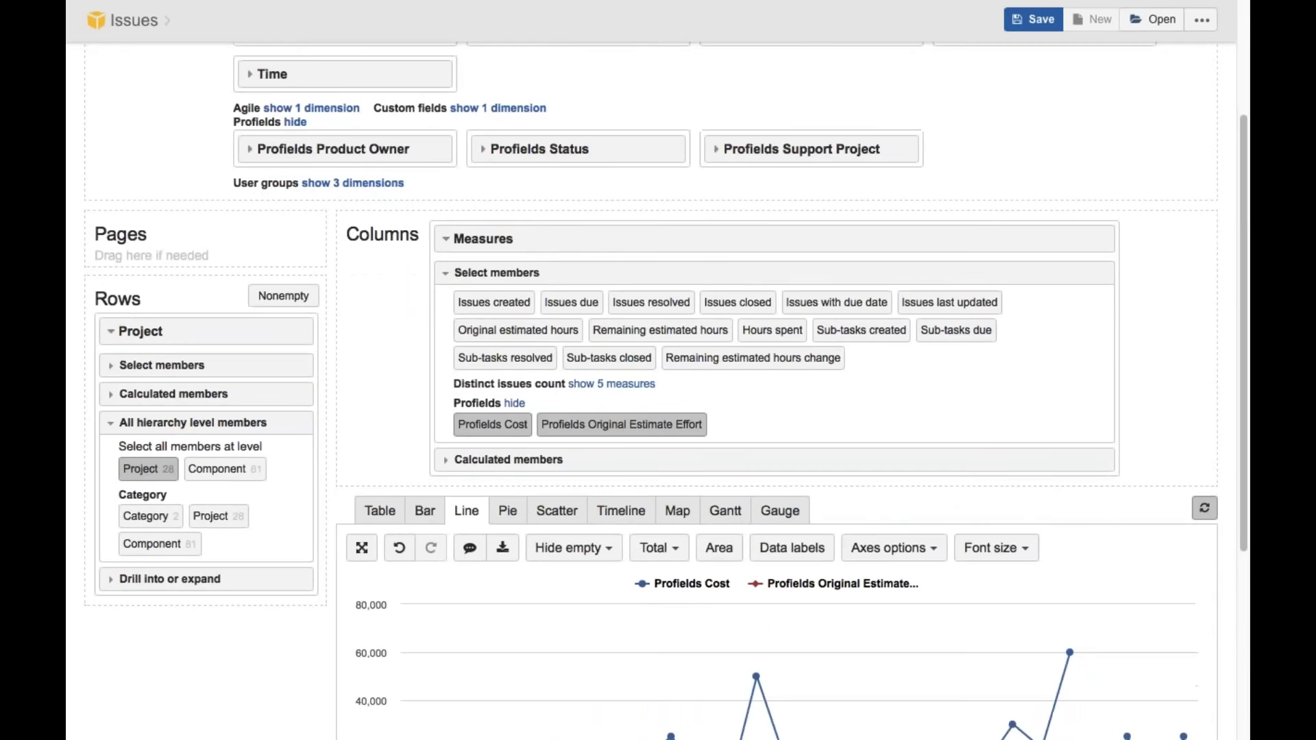
{"action": "scroll", "coordinate": [1189, 456], "scroll_direction": "down", "scroll_amount": 5}
{"action": "scroll", "coordinate": [1028, 473], "scroll_direction": "up", "scroll_amount": 1}
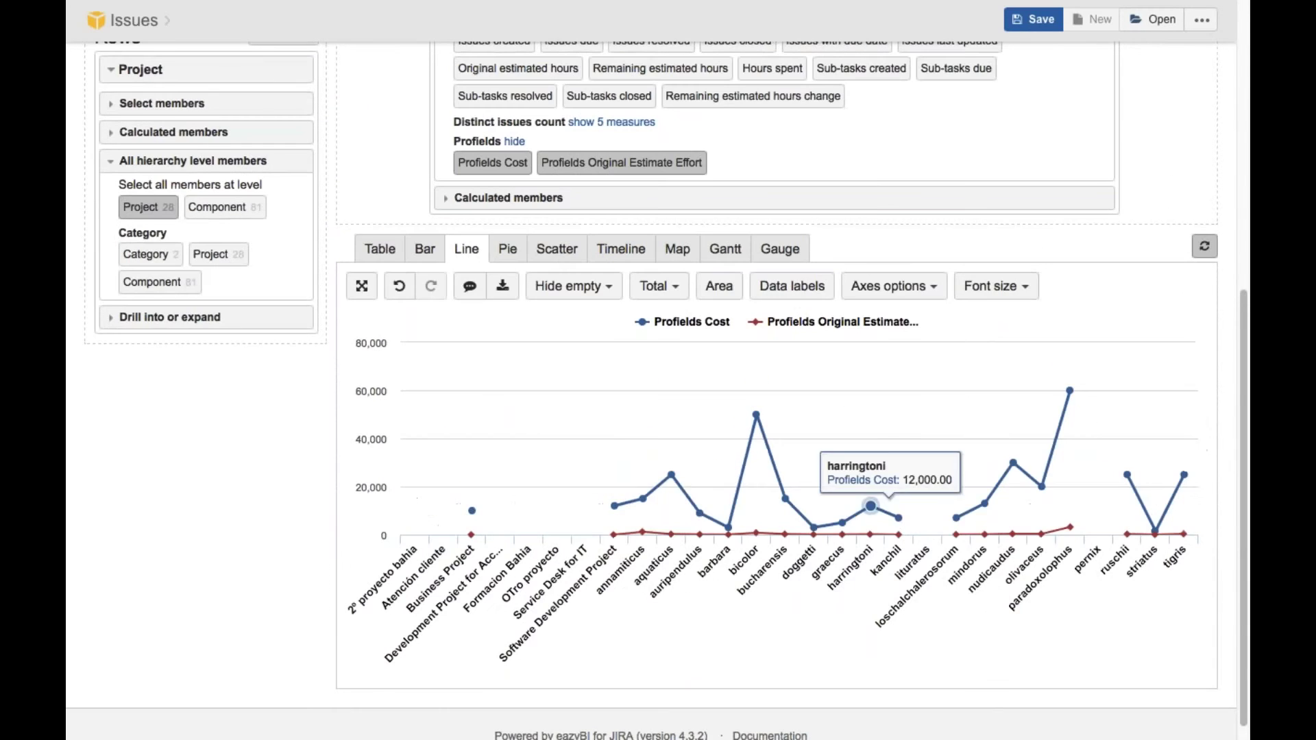
{"action": "left_click", "coordinate": [425, 249]}
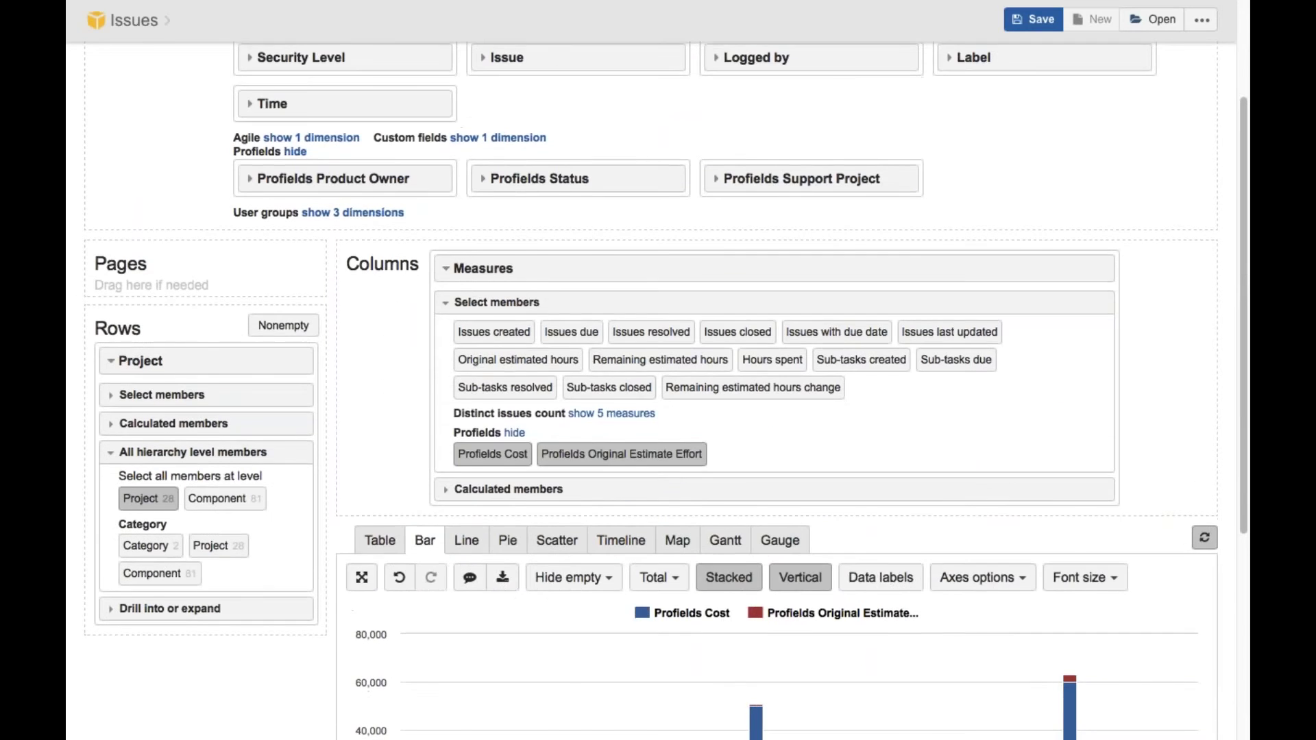
{"action": "scroll", "coordinate": [754, 411], "scroll_direction": "down", "scroll_amount": 3}
{"action": "scroll", "coordinate": [754, 411], "scroll_direction": "up", "scroll_amount": 1}
{"action": "scroll", "coordinate": [754, 411], "scroll_direction": "up", "scroll_amount": 1}
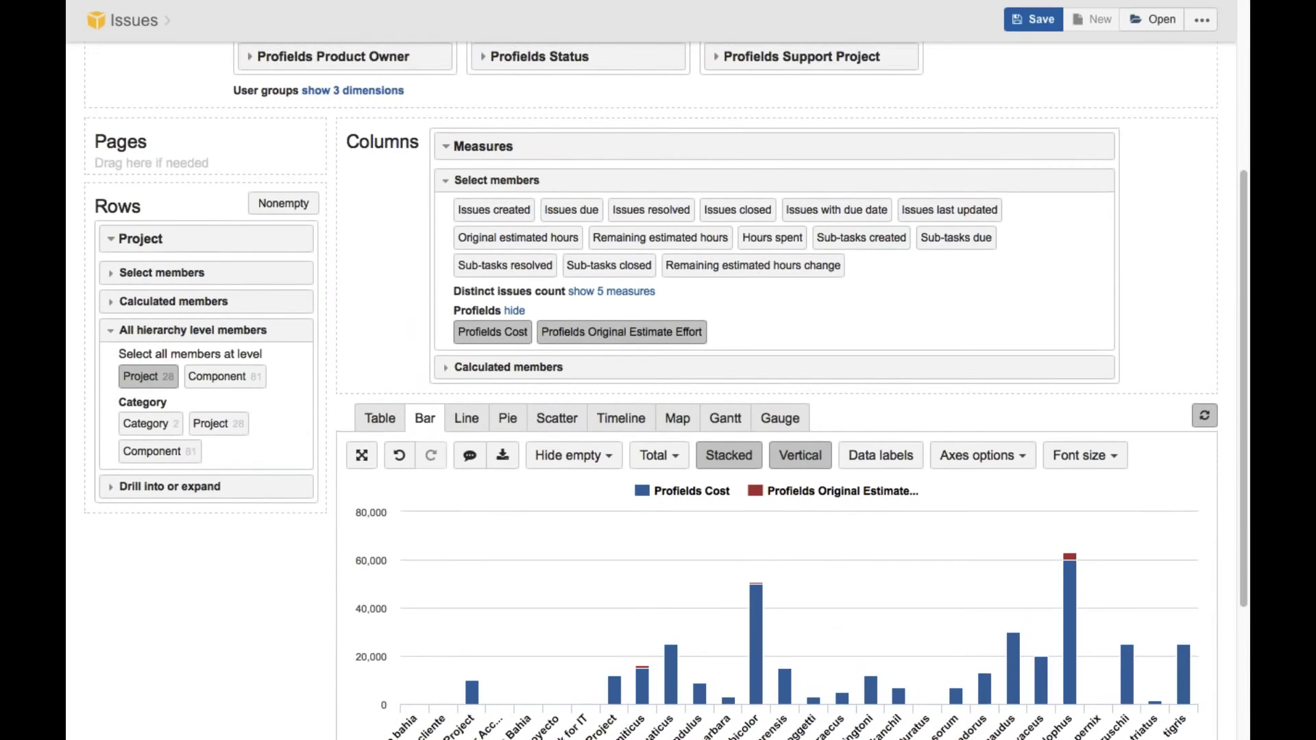
{"action": "left_click", "coordinate": [577, 335]}
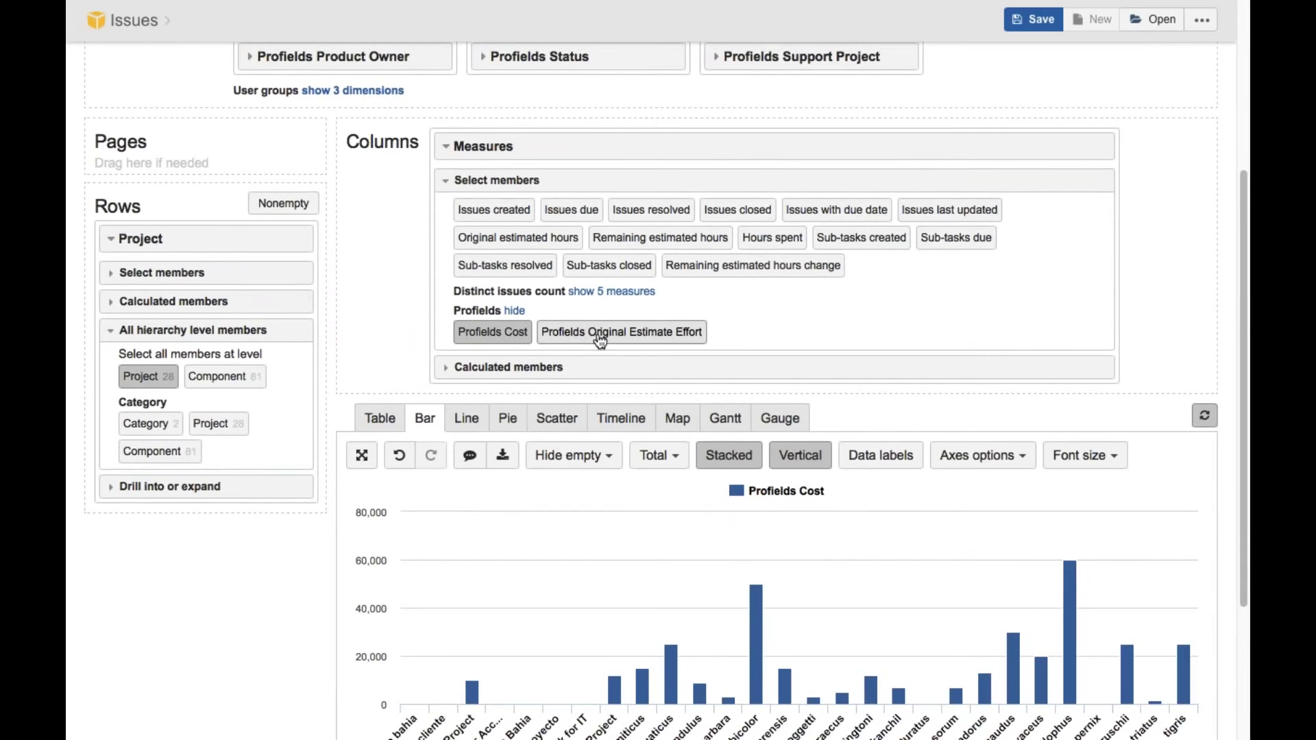
{"action": "left_click", "coordinate": [484, 336]}
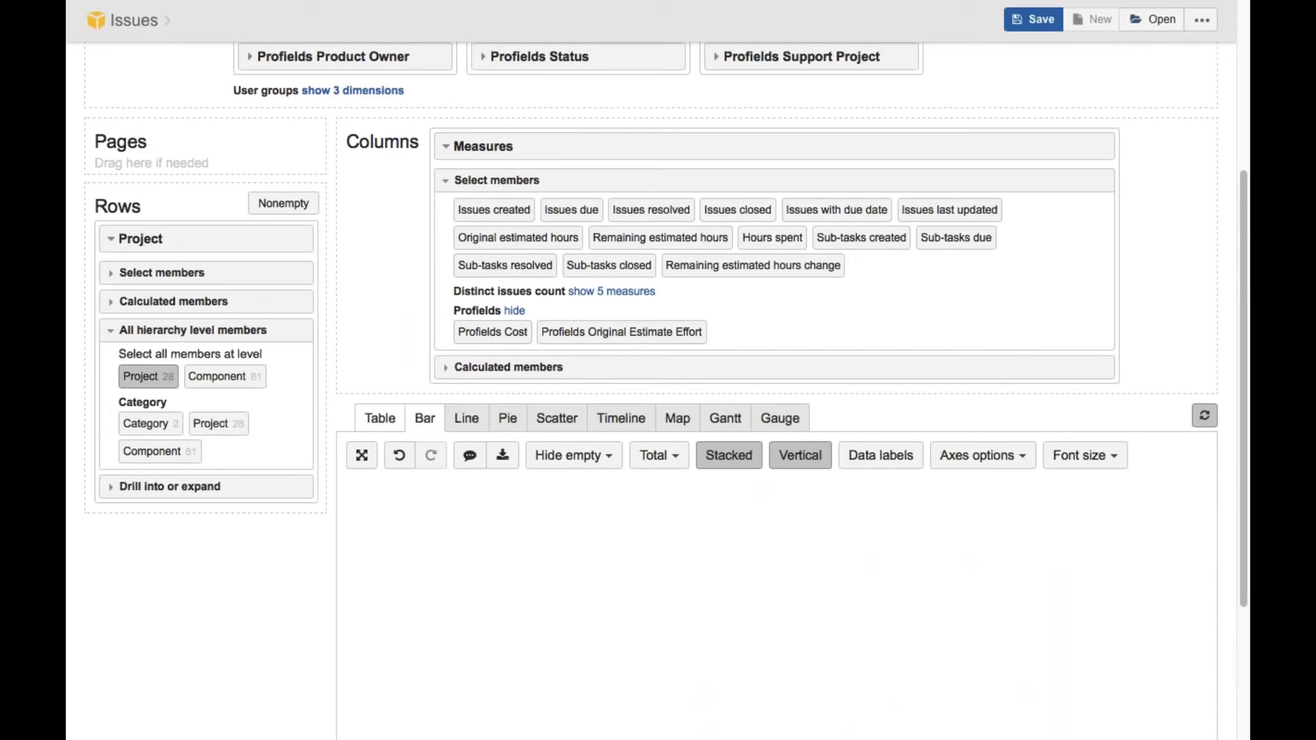
- Switch to table view and expand Calculated members to list the six Profields measures
{"action": "left_click", "coordinate": [382, 415]}
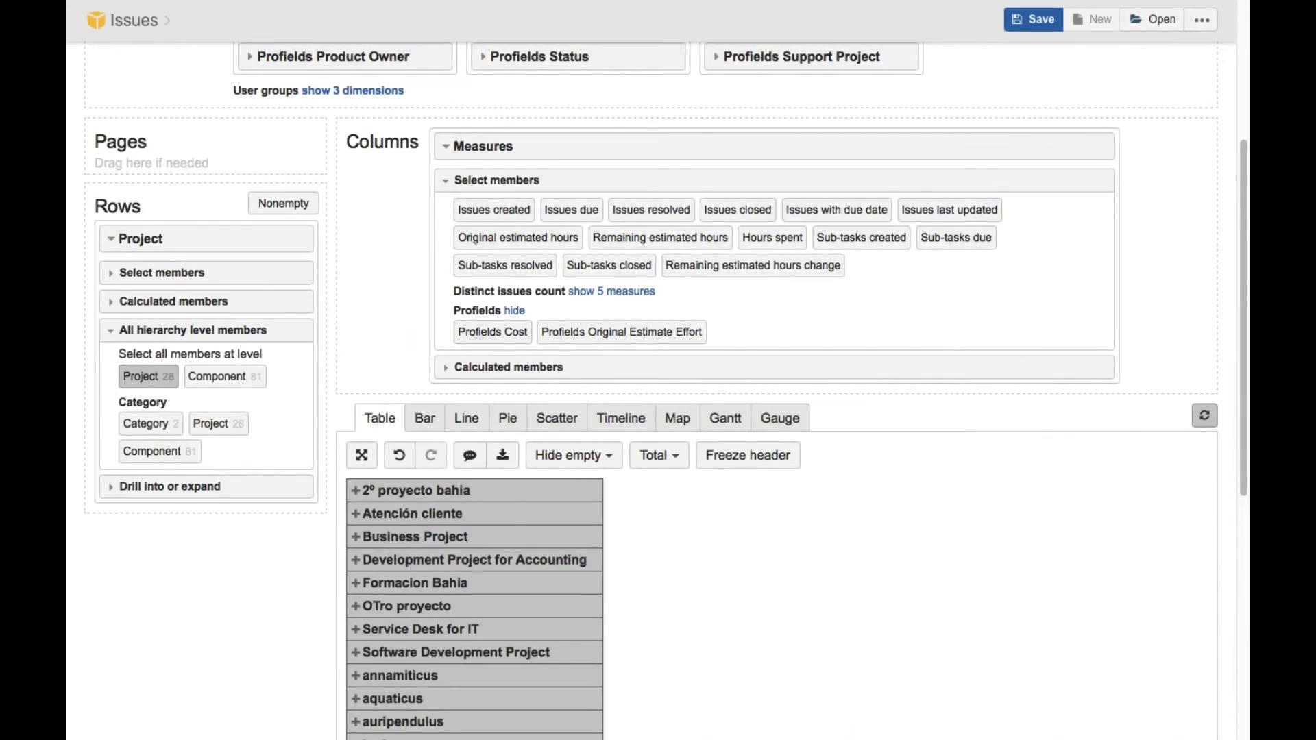
{"action": "scroll", "coordinate": [480, 329], "scroll_direction": "down", "scroll_amount": 1}
{"action": "scroll", "coordinate": [458, 333], "scroll_direction": "down", "scroll_amount": 1}
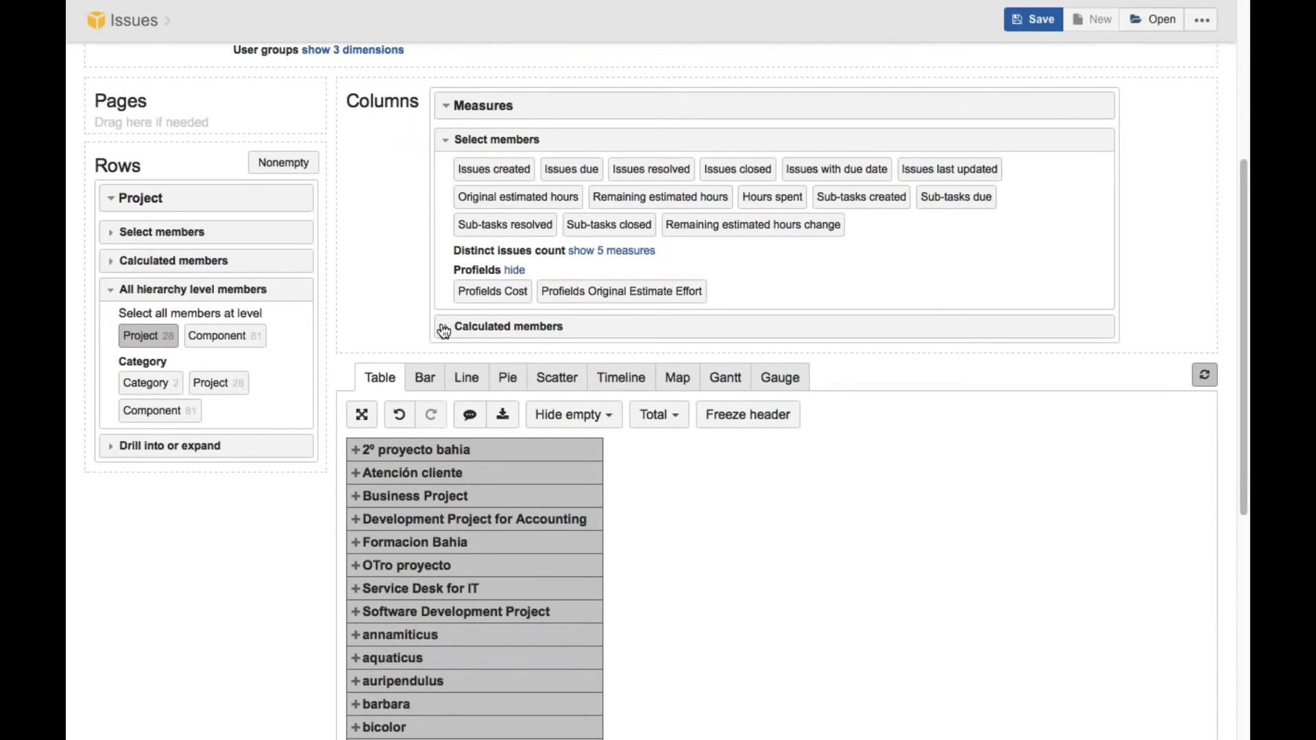
{"action": "left_click", "coordinate": [456, 327]}
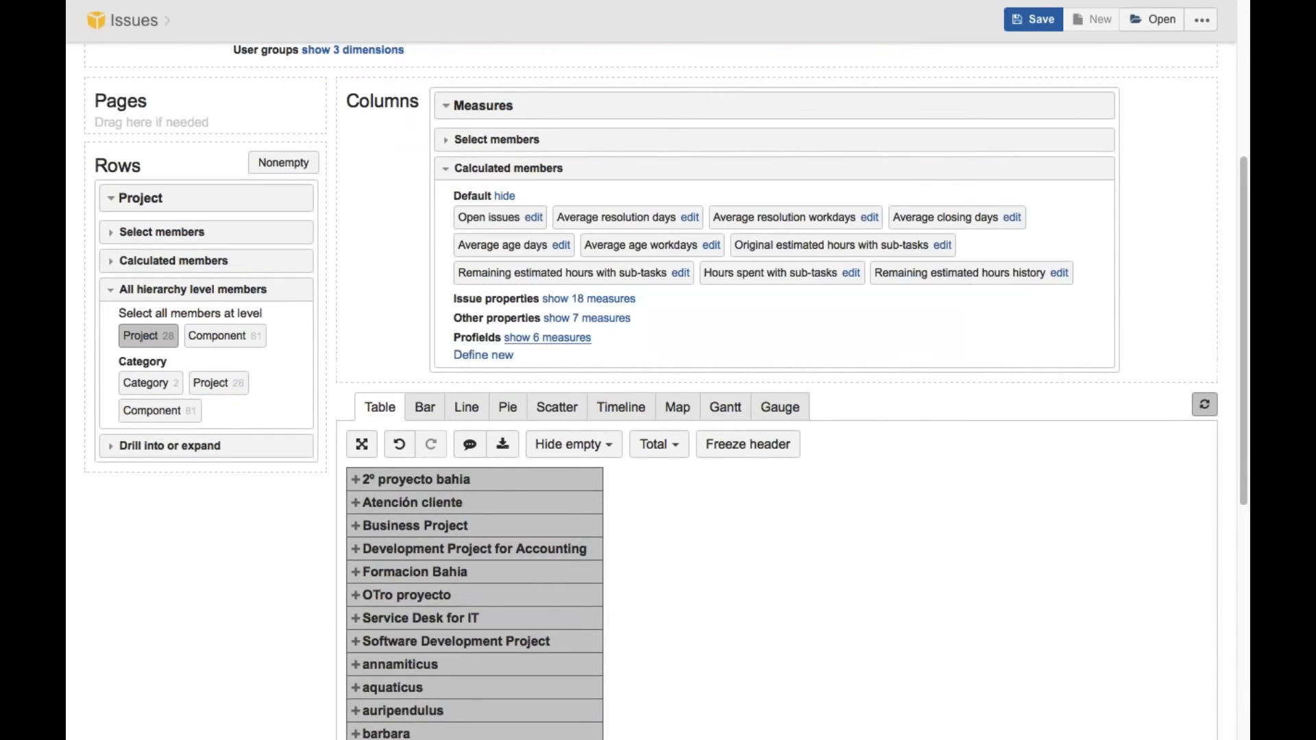
{"action": "left_click_drag", "start_coordinate": [451, 337], "coordinate": [623, 336]}
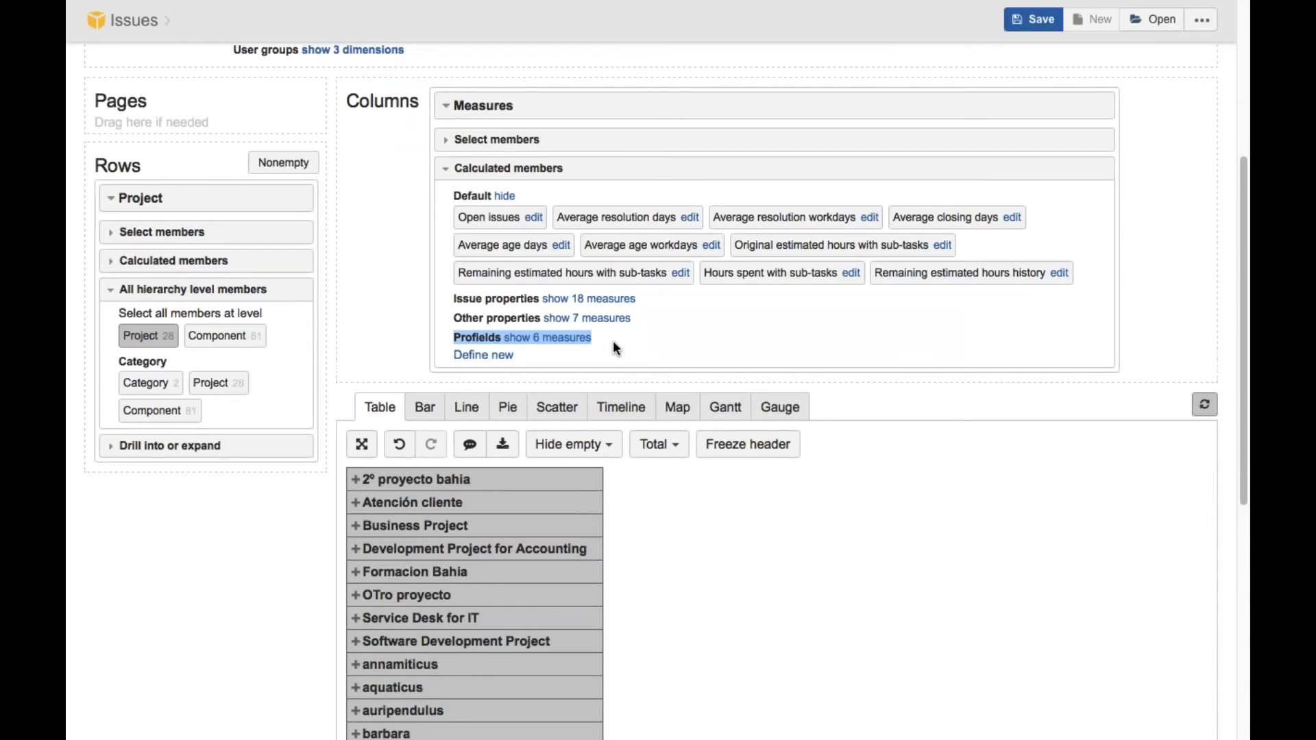
{"action": "left_click", "coordinate": [548, 339]}
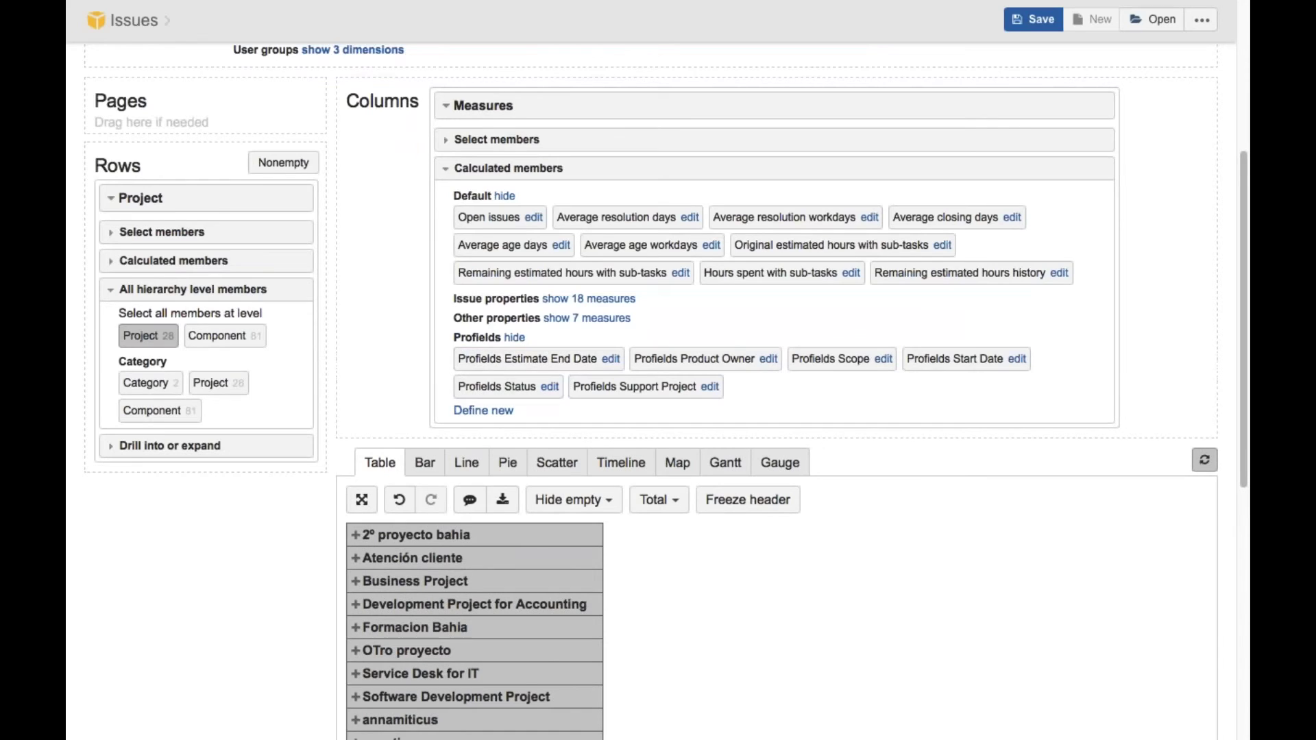
- Add Profields Status and Profields Support Project as table columns
{"action": "left_click", "coordinate": [508, 390]}
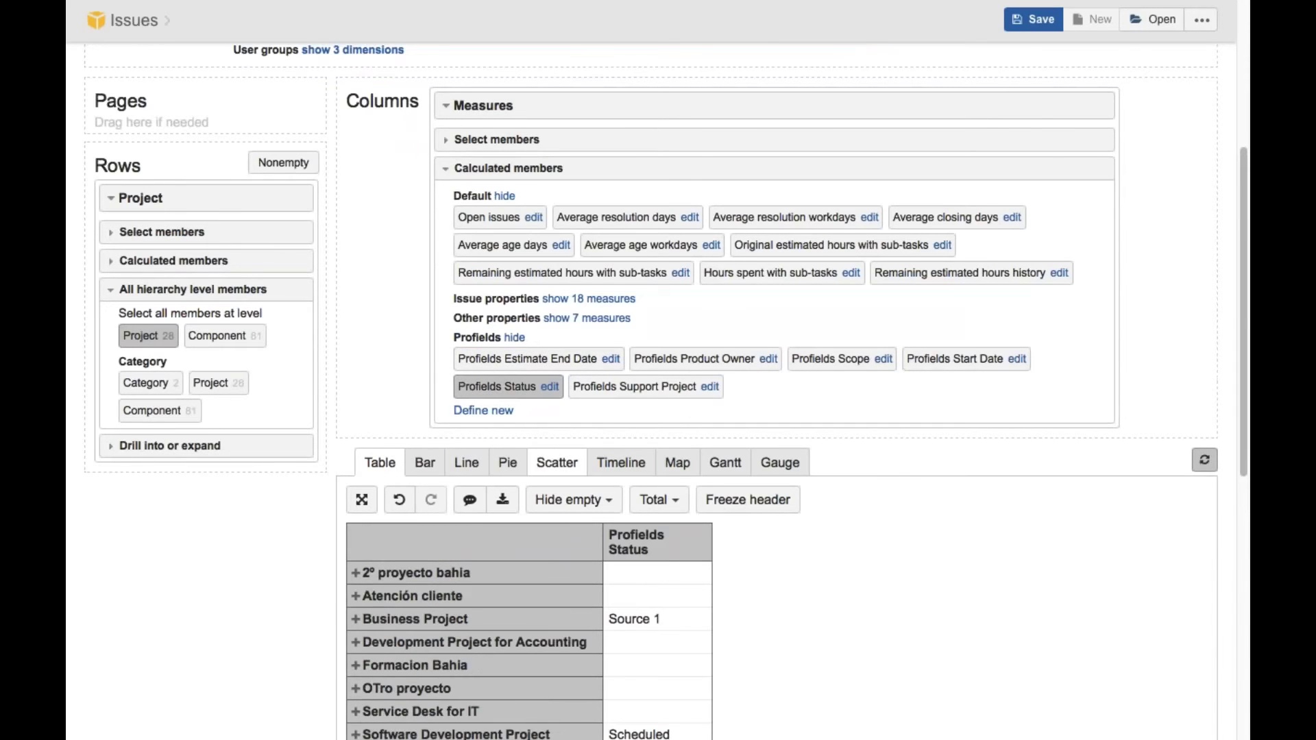
{"action": "scroll", "coordinate": [557, 467], "scroll_direction": "down", "scroll_amount": 8}
{"action": "scroll", "coordinate": [754, 411], "scroll_direction": "up", "scroll_amount": 7}
{"action": "scroll", "coordinate": [755, 411], "scroll_direction": "down", "scroll_amount": 2}
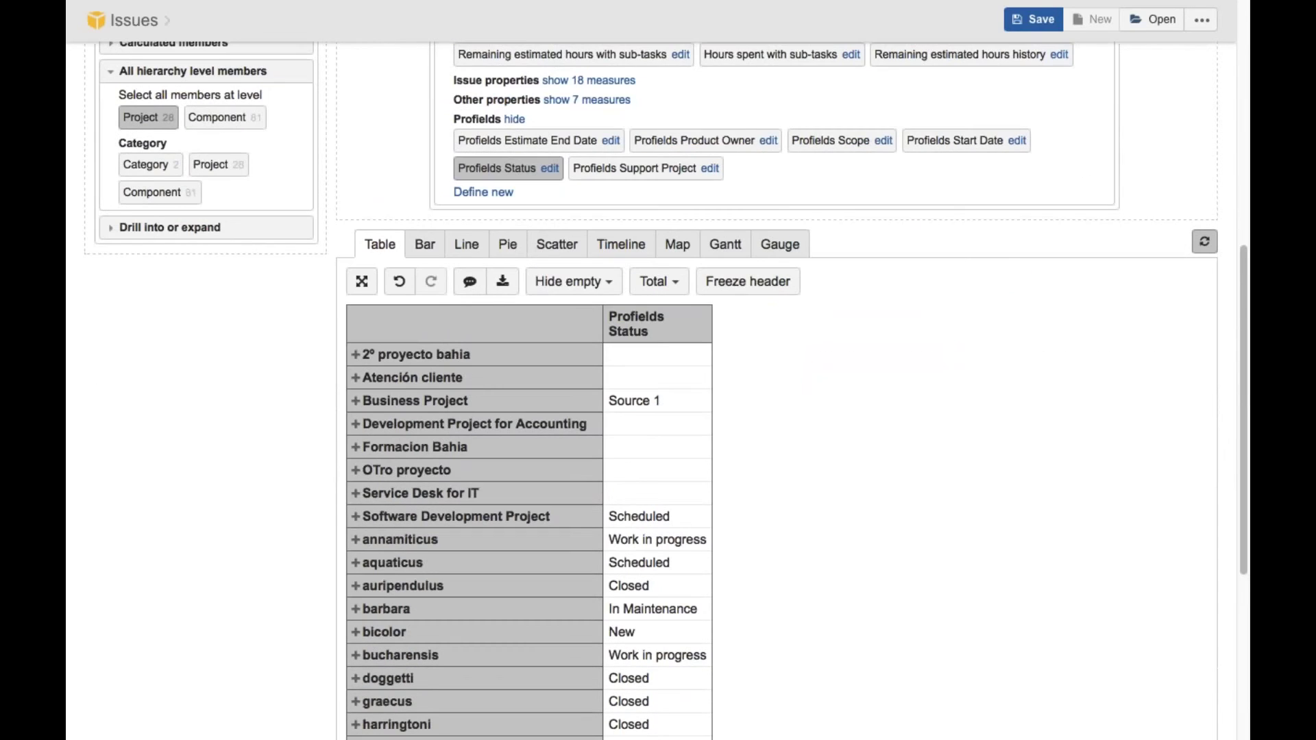
{"action": "scroll", "coordinate": [625, 461], "scroll_direction": "up", "scroll_amount": 1}
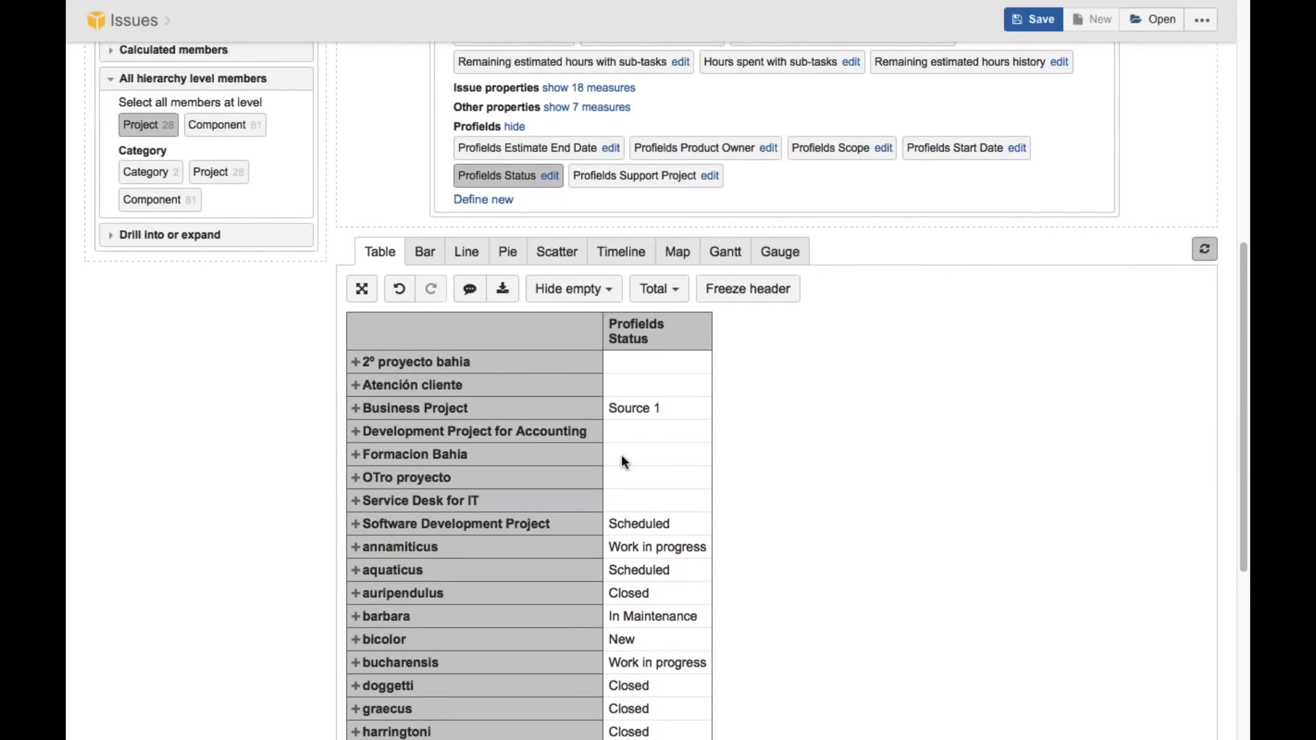
{"action": "left_click", "coordinate": [620, 178]}
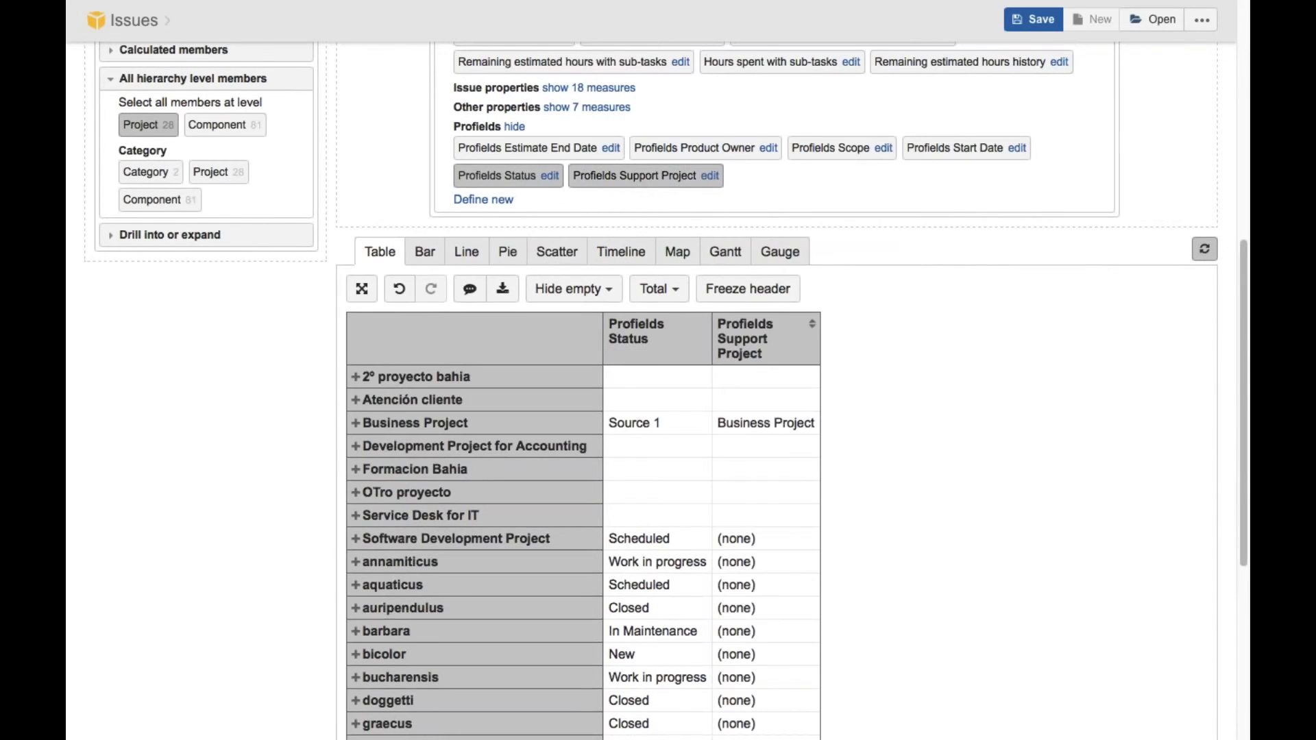
{"action": "scroll", "coordinate": [658, 412], "scroll_direction": "down", "scroll_amount": 3}
{"action": "scroll", "coordinate": [659, 412], "scroll_direction": "up", "scroll_amount": 8}
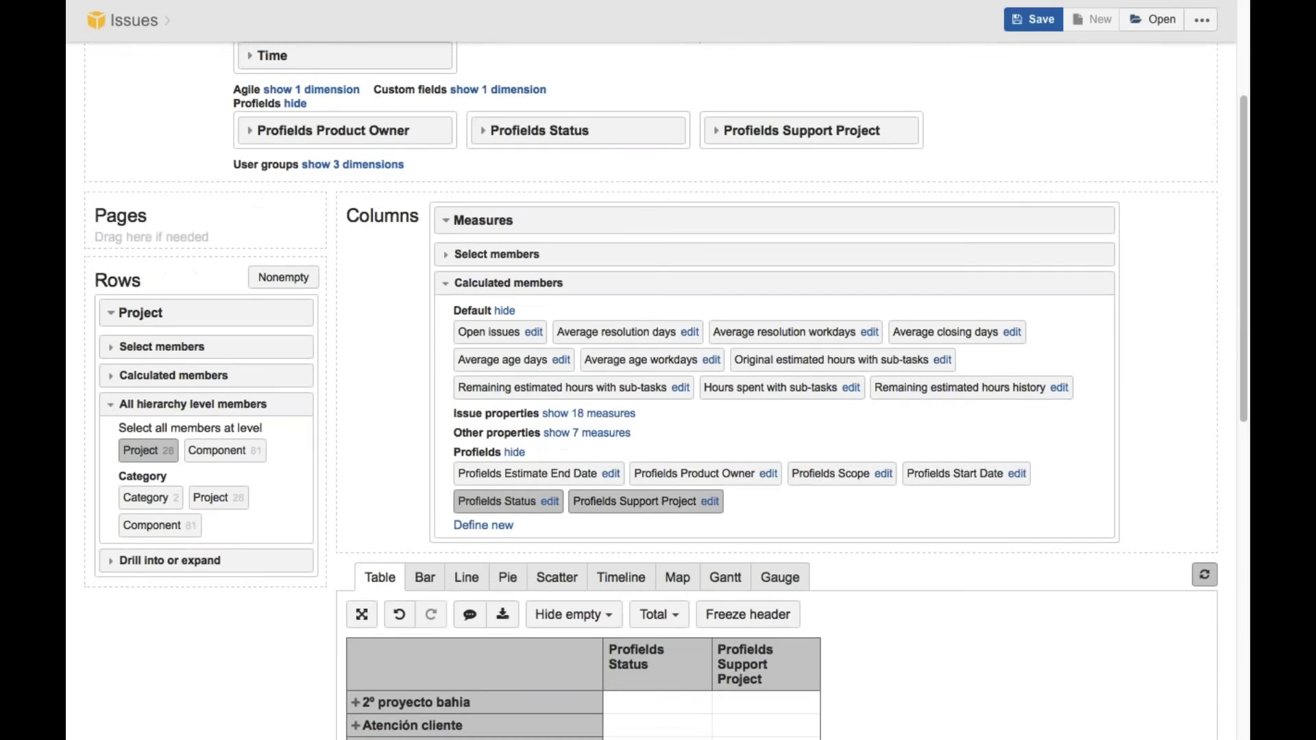
{"action": "scroll", "coordinate": [676, 504], "scroll_direction": "down", "scroll_amount": 1}
- Add Profields Product Owner, then remove Support Project and a briefly added Profields Scope column
{"action": "left_click", "coordinate": [678, 482]}
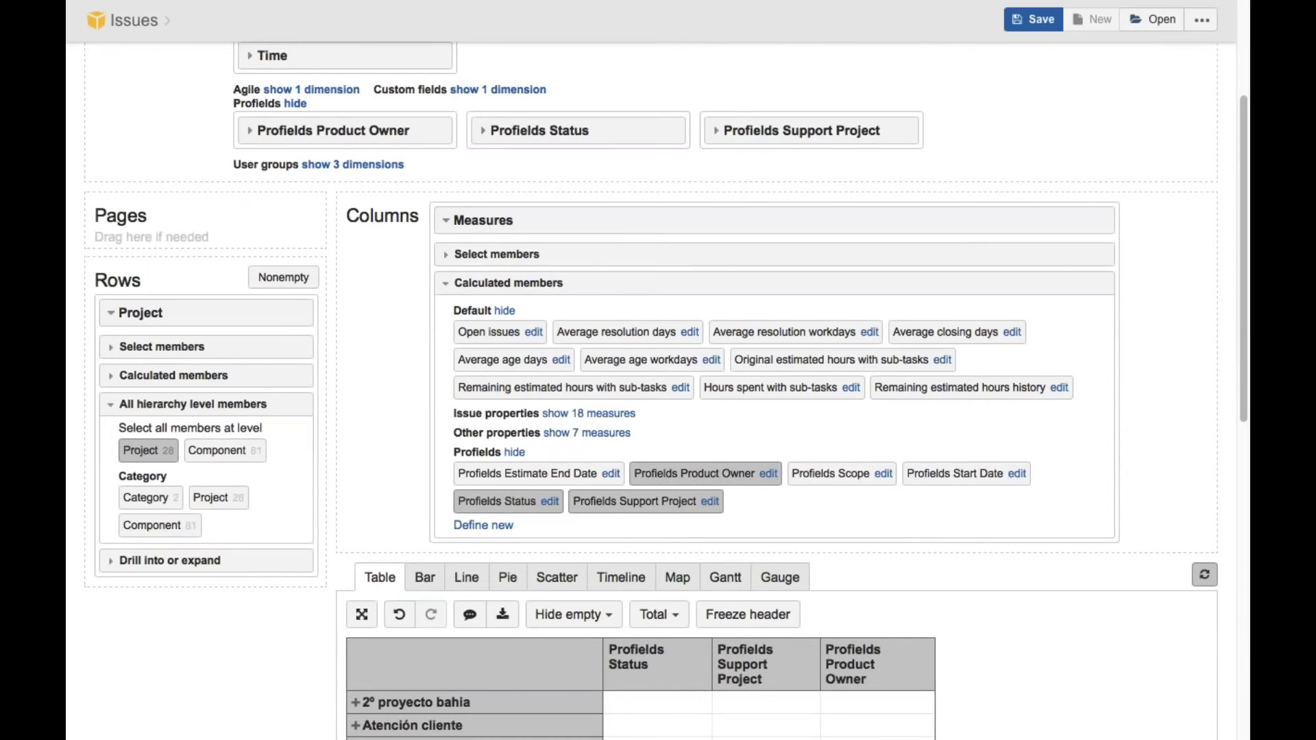
{"action": "scroll", "coordinate": [903, 540], "scroll_direction": "down", "scroll_amount": 4}
{"action": "scroll", "coordinate": [903, 540], "scroll_direction": "down", "scroll_amount": 6}
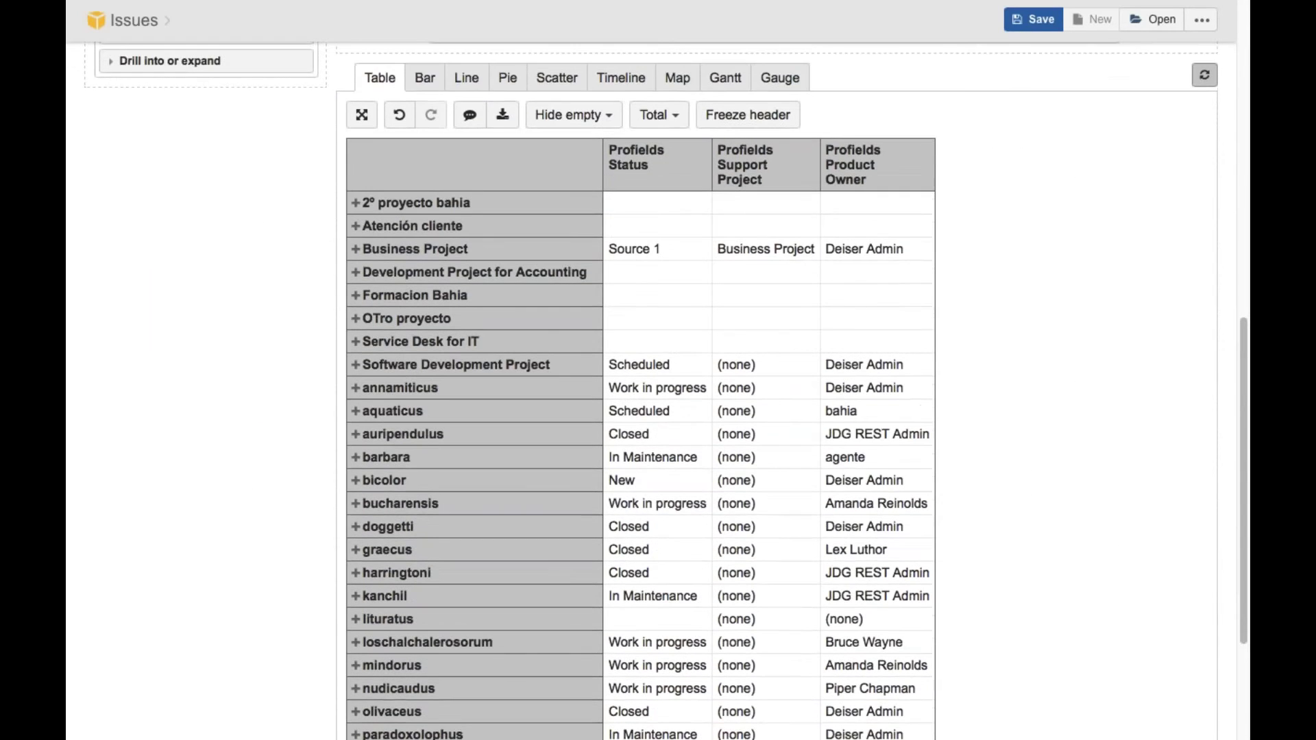
{"action": "scroll", "coordinate": [861, 480], "scroll_direction": "up", "scroll_amount": 3}
{"action": "left_click", "coordinate": [578, 157]}
{"action": "left_click", "coordinate": [865, 131]}
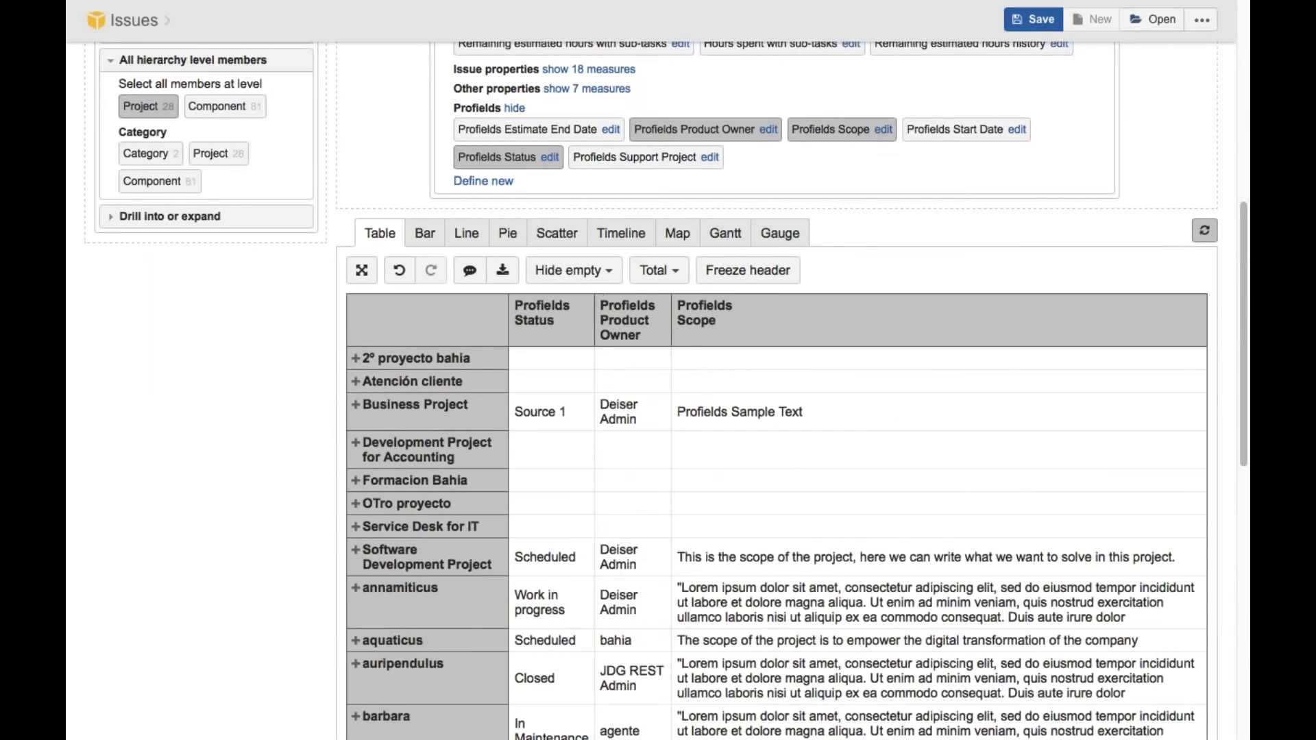
{"action": "scroll", "coordinate": [775, 411], "scroll_direction": "down", "scroll_amount": 10}
{"action": "scroll", "coordinate": [774, 411], "scroll_direction": "up", "scroll_amount": 15}
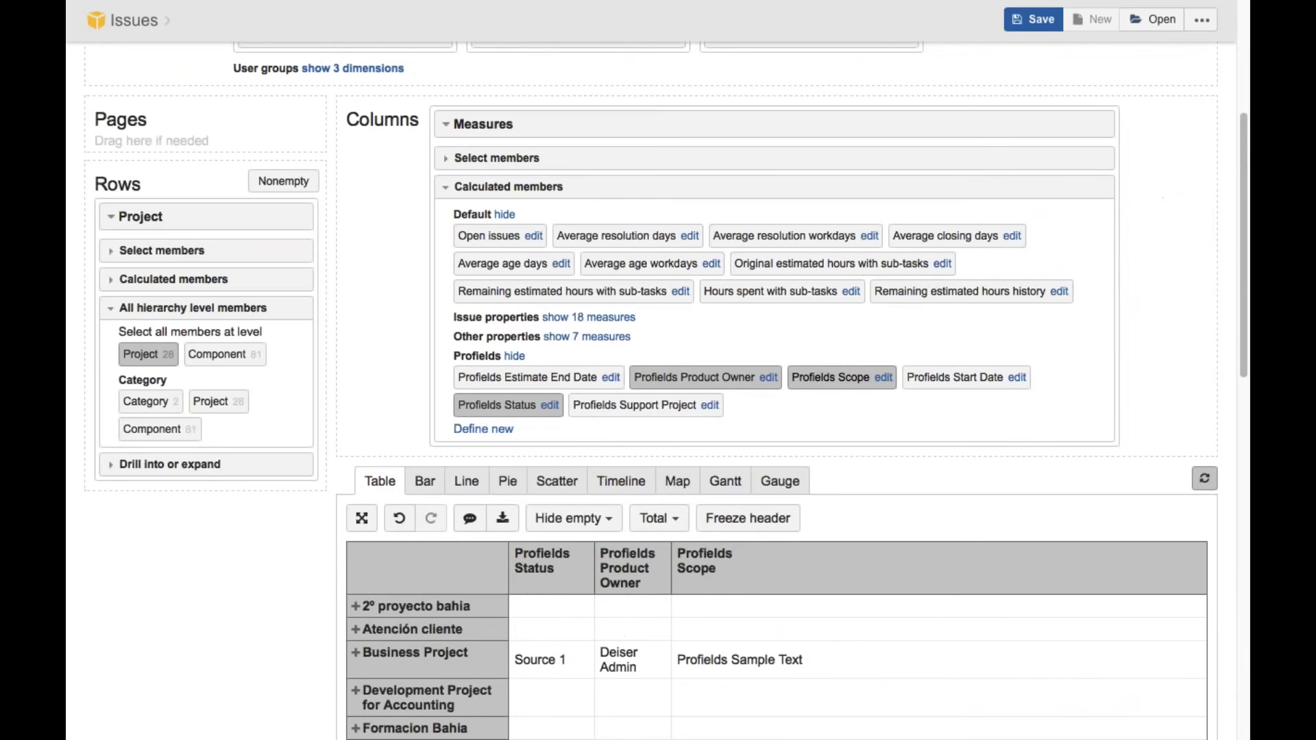
{"action": "left_click", "coordinate": [799, 378]}
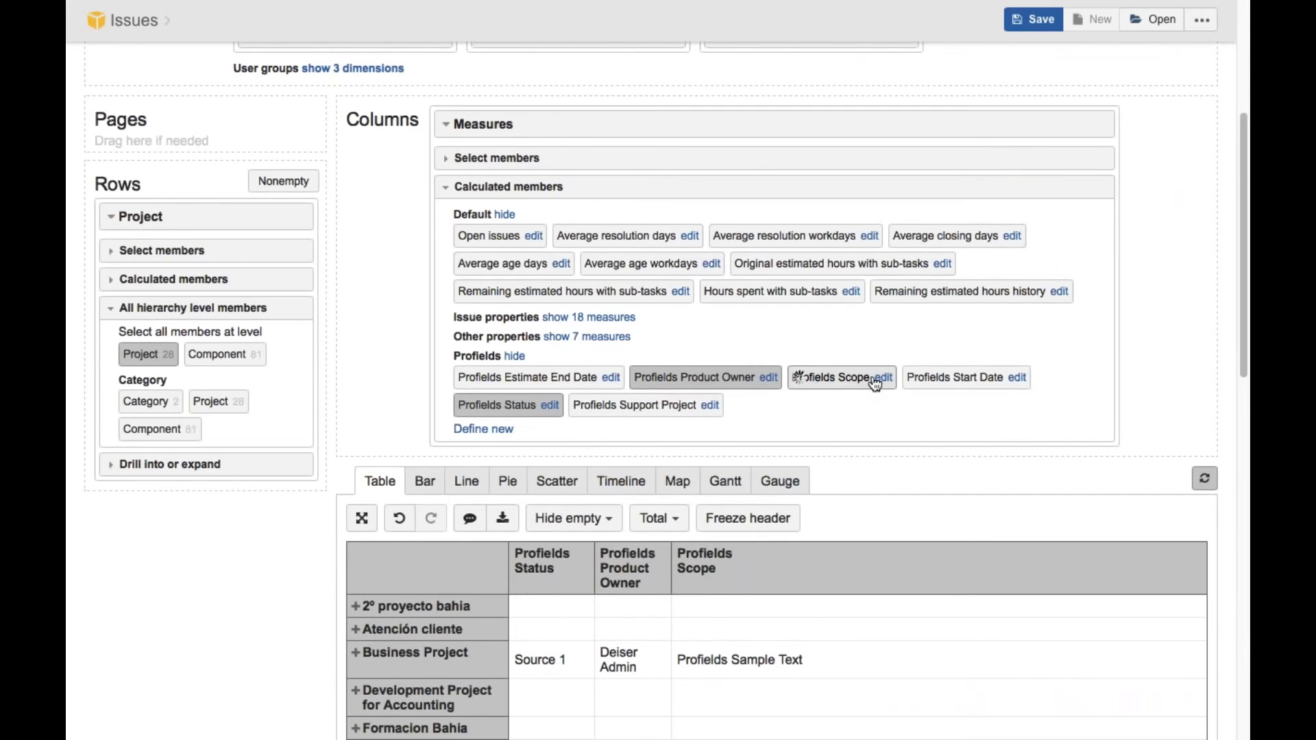
- View the Estimate End Date formula without changes, then add Estimate End Date and Start Date columns
{"action": "left_click", "coordinate": [612, 377]}
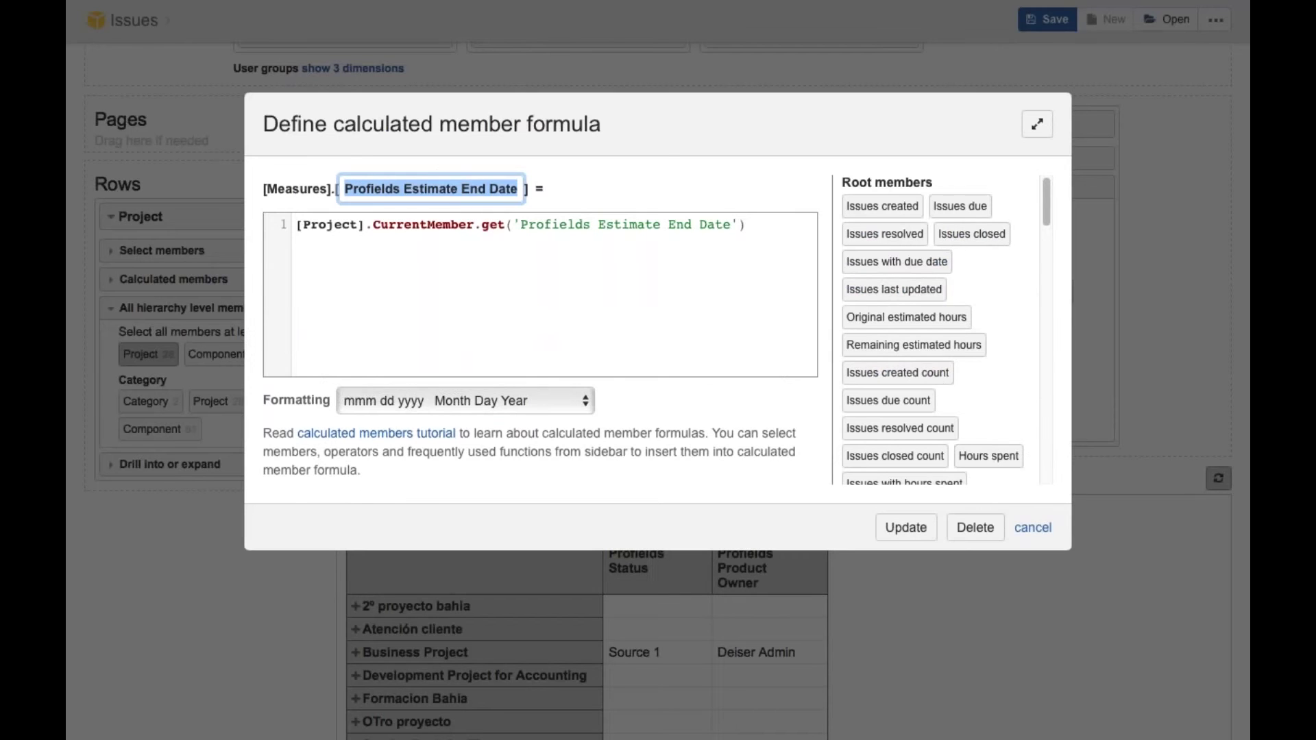
{"action": "left_click", "coordinate": [1033, 527]}
{"action": "left_click", "coordinate": [547, 382]}
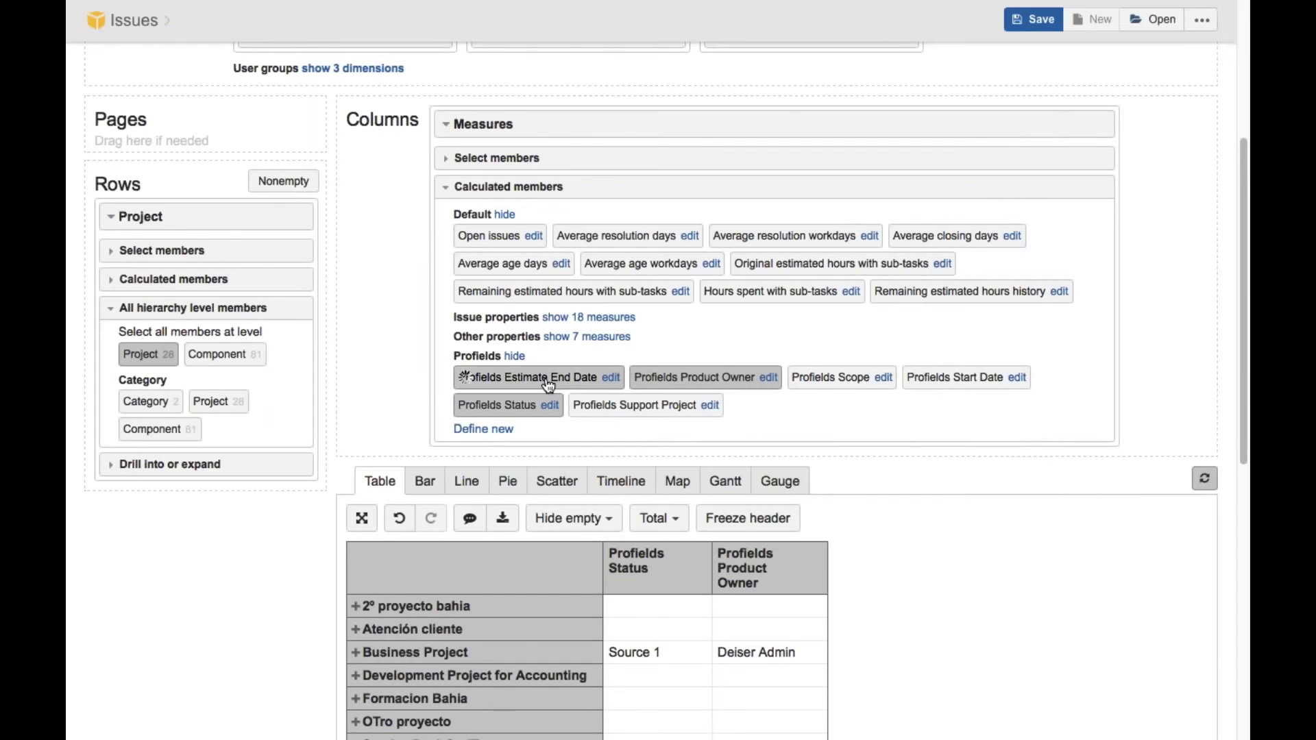
{"action": "scroll", "coordinate": [547, 385], "scroll_direction": "down", "scroll_amount": 10}
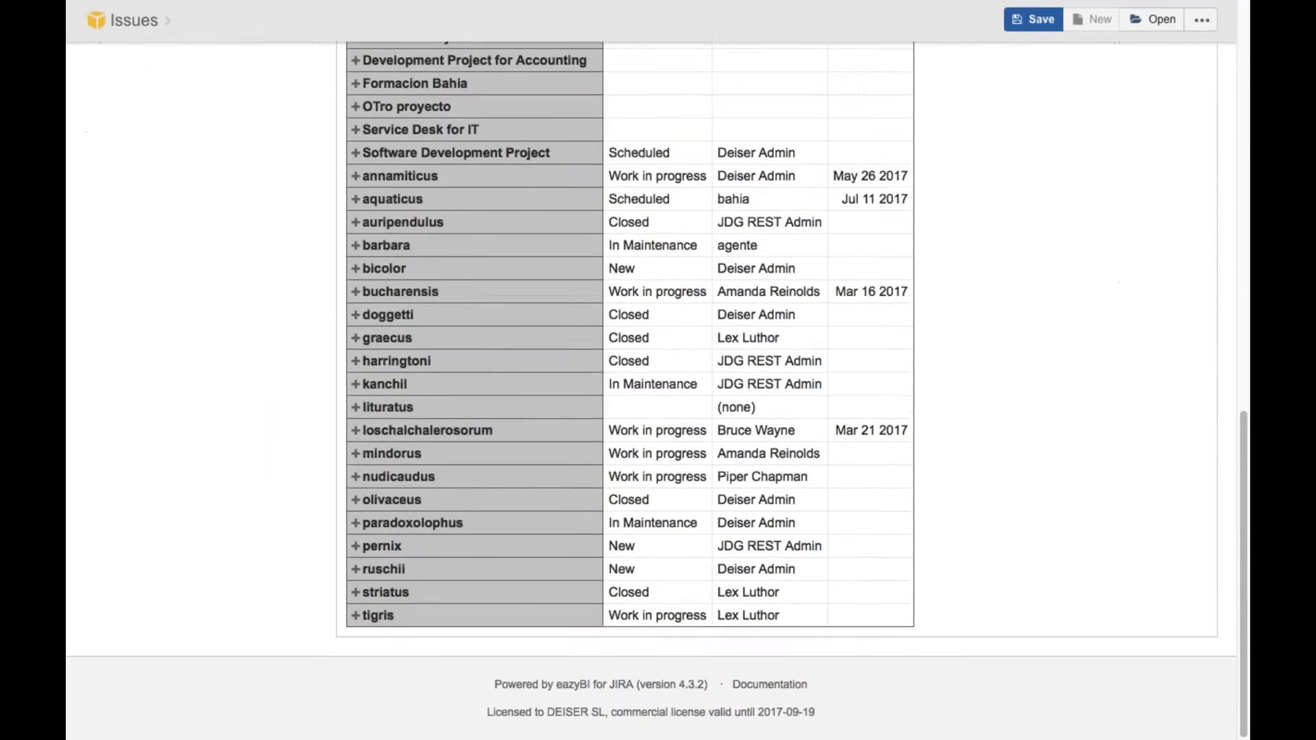
{"action": "scroll", "coordinate": [980, 135], "scroll_direction": "up", "scroll_amount": 5}
{"action": "left_click", "coordinate": [953, 85]}
{"action": "scroll", "coordinate": [813, 391], "scroll_direction": "down", "scroll_amount": 3}
{"action": "scroll", "coordinate": [715, 370], "scroll_direction": "up", "scroll_amount": 1}
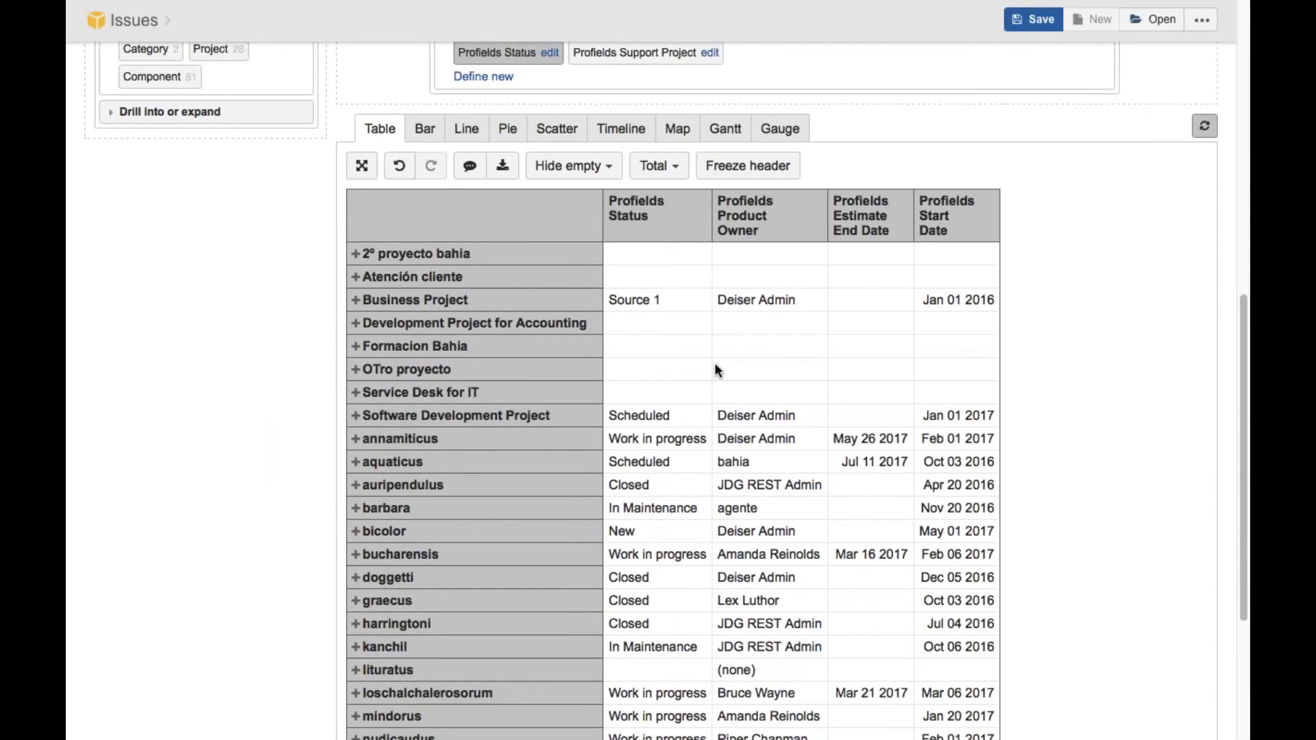
{"action": "scroll", "coordinate": [529, 391], "scroll_direction": "up", "scroll_amount": 2}
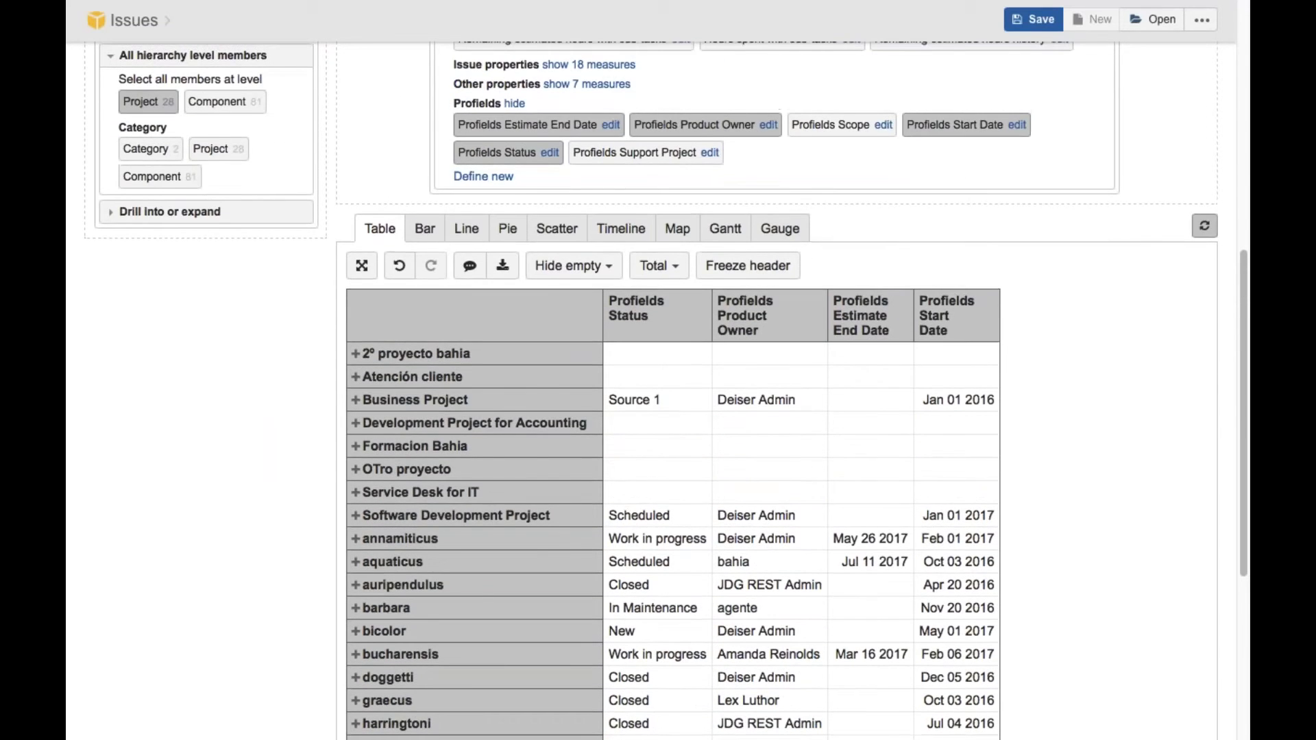
{"action": "scroll", "coordinate": [426, 370], "scroll_direction": "up", "scroll_amount": 2}
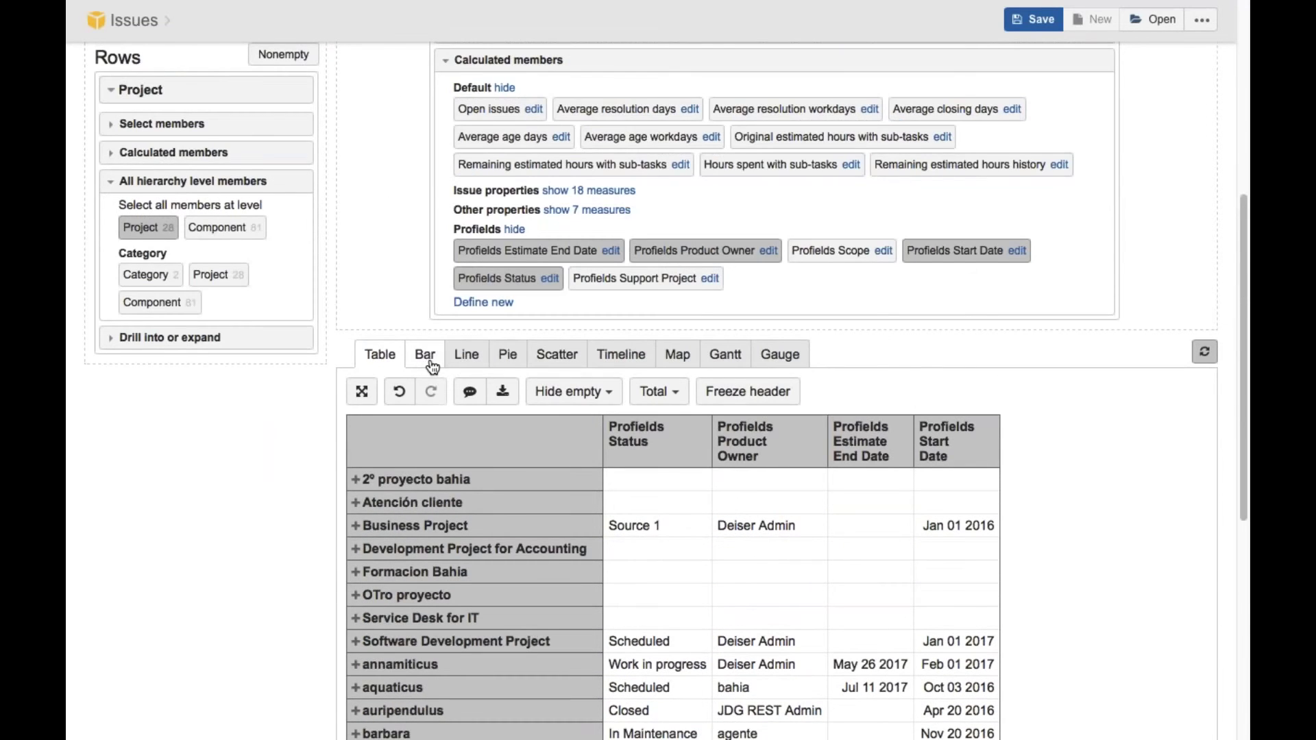
{"action": "left_click", "coordinate": [425, 356]}
{"action": "scroll", "coordinate": [695, 439], "scroll_direction": "down", "scroll_amount": 5}
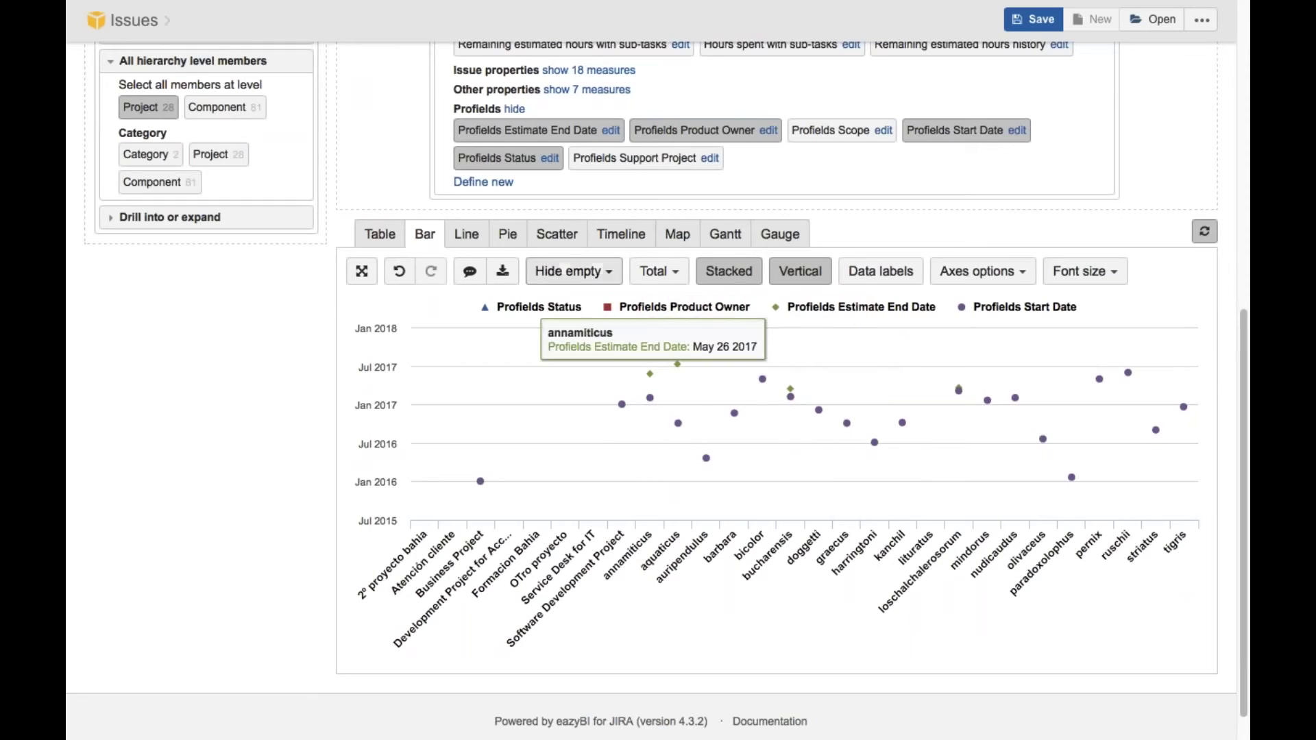
{"action": "left_click", "coordinate": [472, 247]}
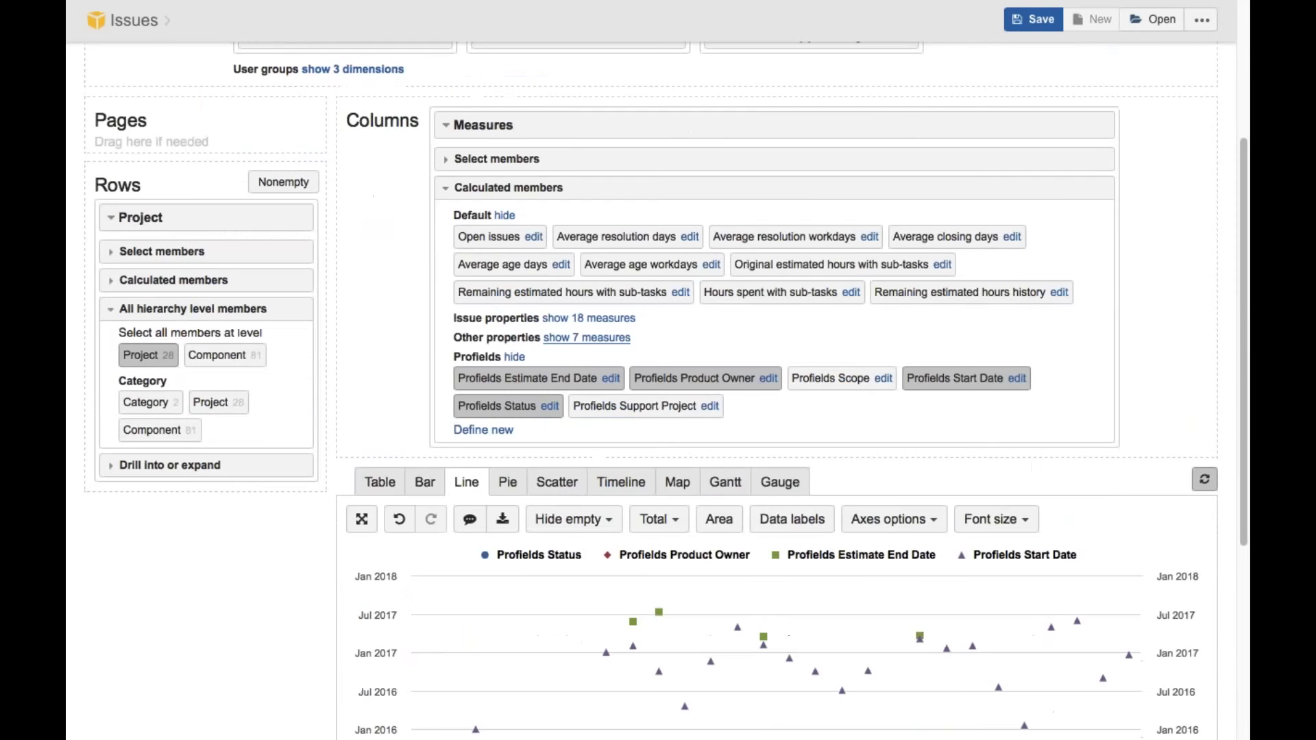
{"action": "scroll", "coordinate": [589, 357], "scroll_direction": "down", "scroll_amount": 4}
{"action": "left_click", "coordinate": [507, 223]}
{"action": "scroll", "coordinate": [616, 479], "scroll_direction": "down", "scroll_amount": 10}
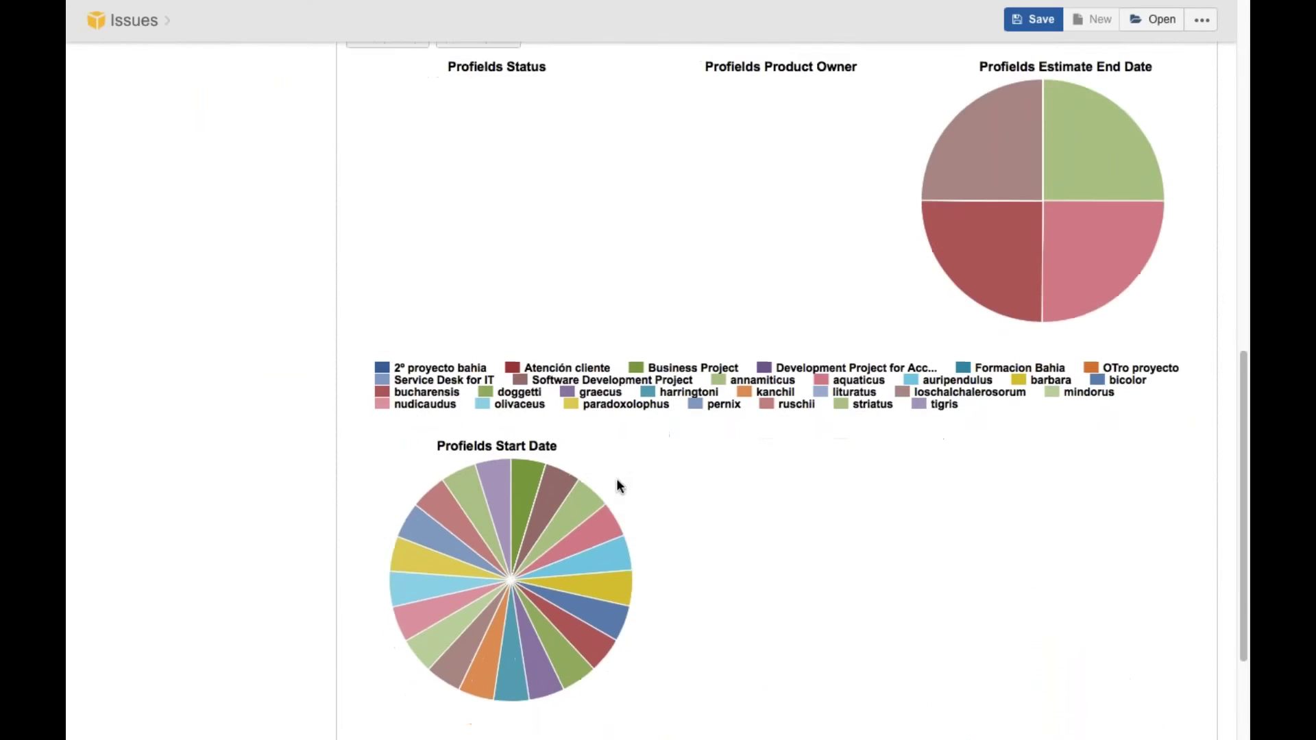
{"action": "scroll", "coordinate": [681, 417], "scroll_direction": "up", "scroll_amount": 5}
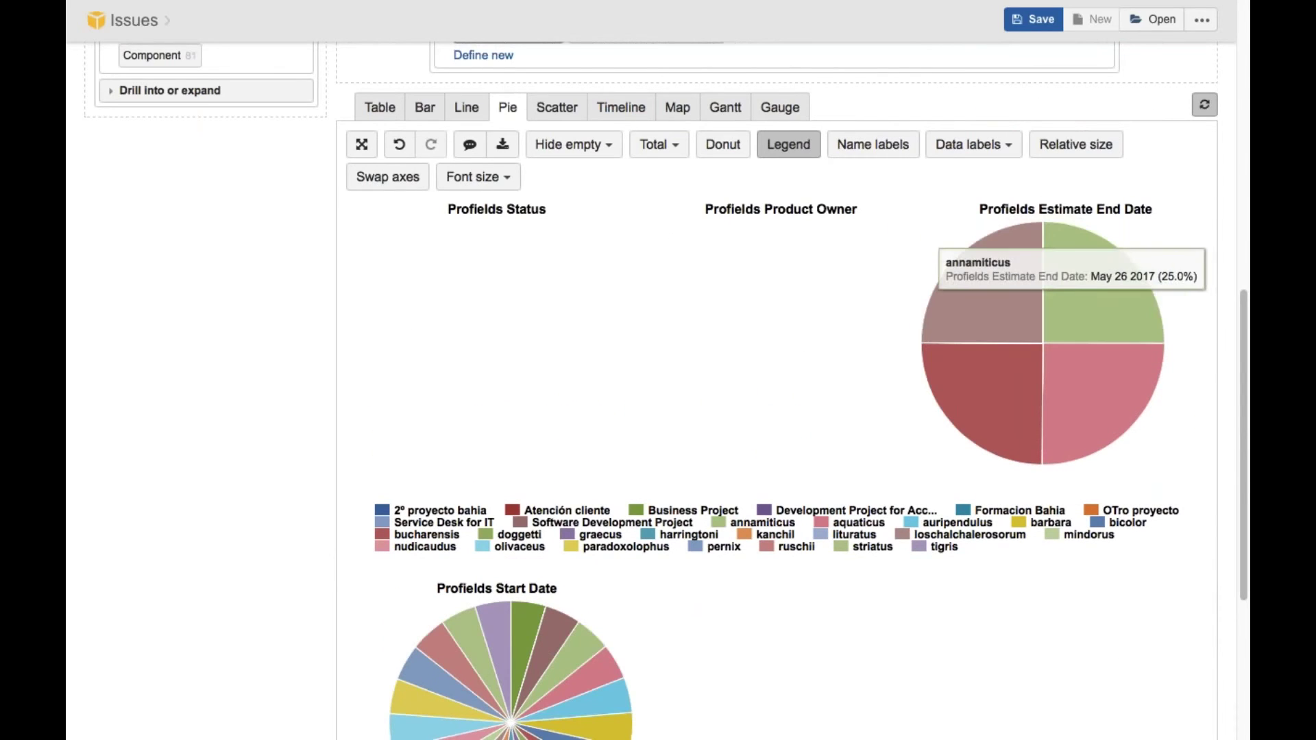
{"action": "scroll", "coordinate": [1097, 302], "scroll_direction": "down", "scroll_amount": 1}
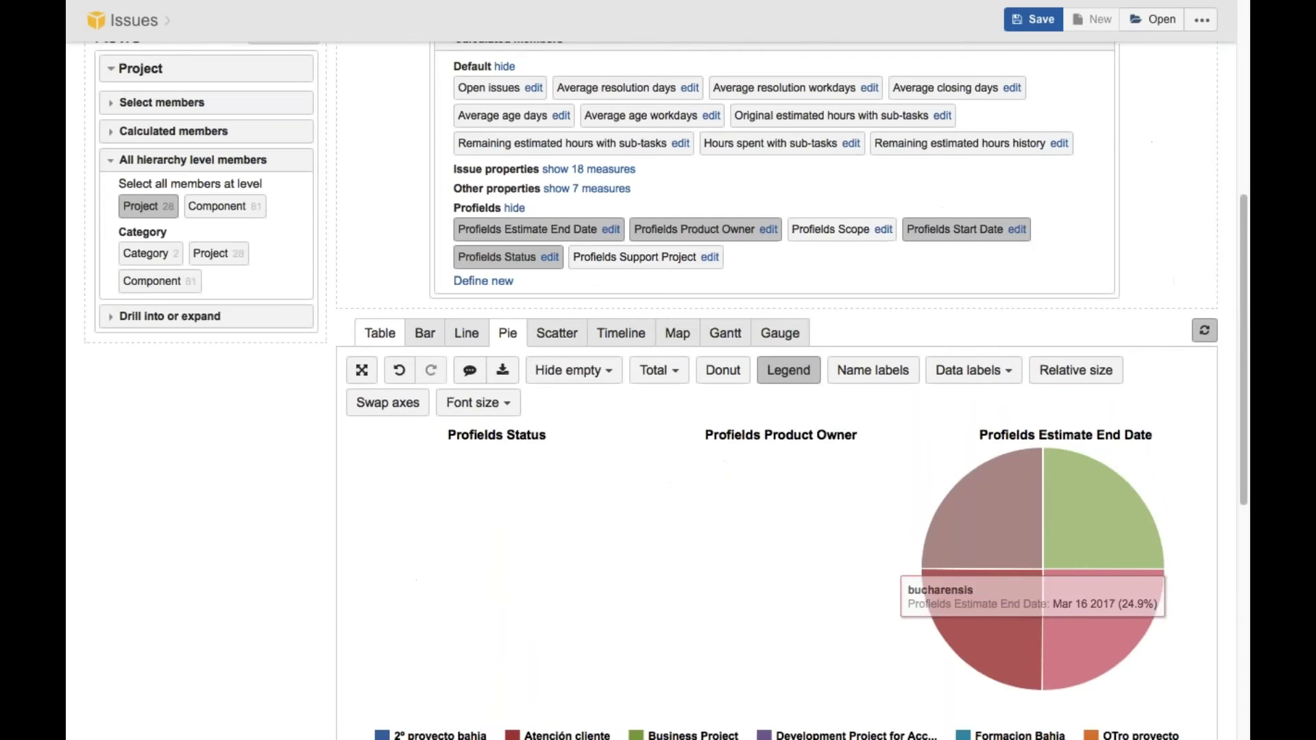
{"action": "left_click", "coordinate": [380, 333]}
{"action": "scroll", "coordinate": [380, 333], "scroll_direction": "down", "scroll_amount": 4}
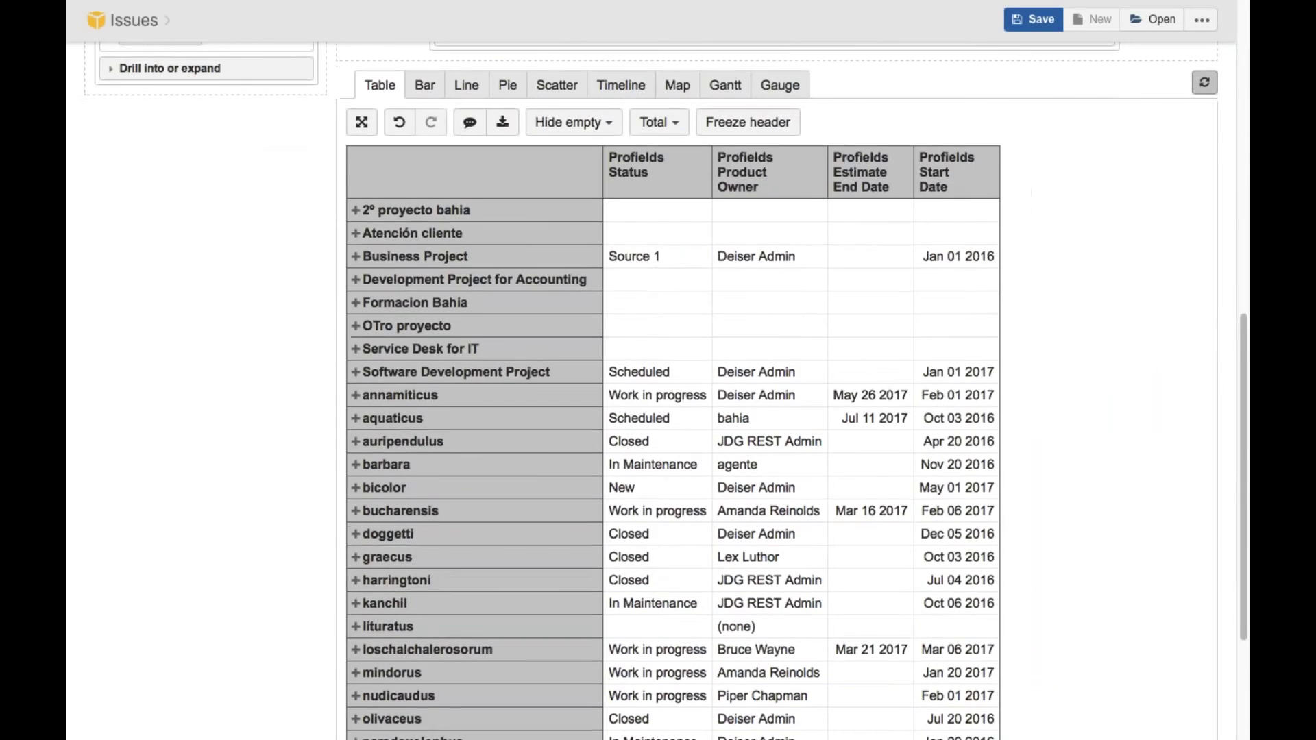
{"action": "scroll", "coordinate": [537, 388], "scroll_direction": "up", "scroll_amount": 1}
{"action": "scroll", "coordinate": [500, 452], "scroll_direction": "up", "scroll_amount": 2}
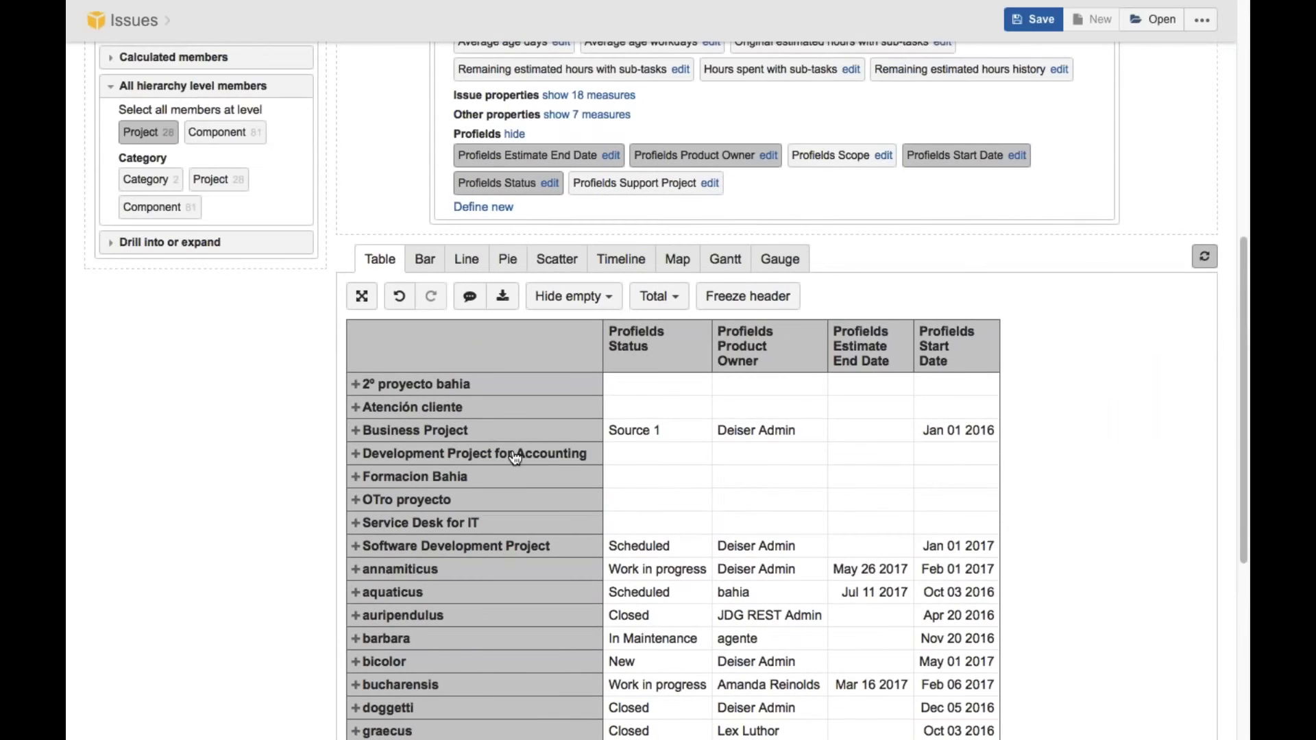
{"action": "scroll", "coordinate": [480, 473], "scroll_direction": "up", "scroll_amount": 1}
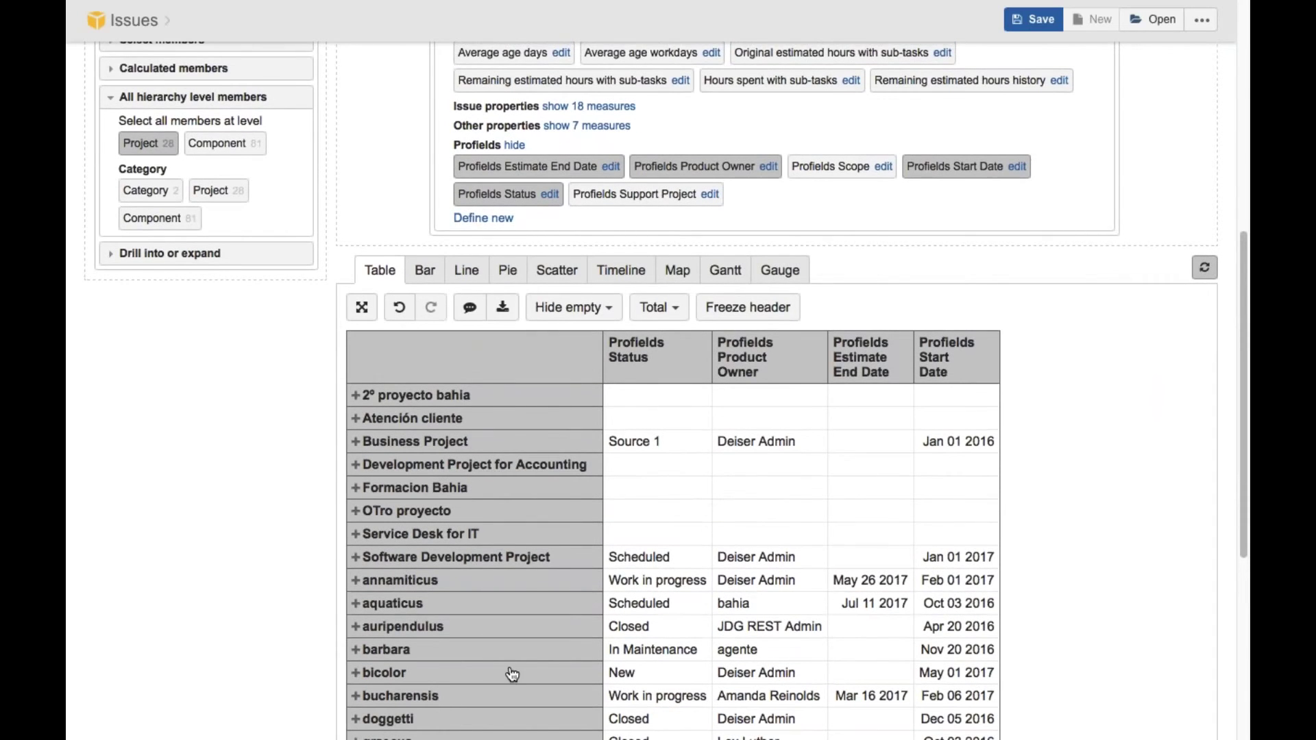
{"action": "scroll", "coordinate": [512, 675], "scroll_direction": "down", "scroll_amount": 1}
{"action": "scroll", "coordinate": [681, 467], "scroll_direction": "down", "scroll_amount": 1}
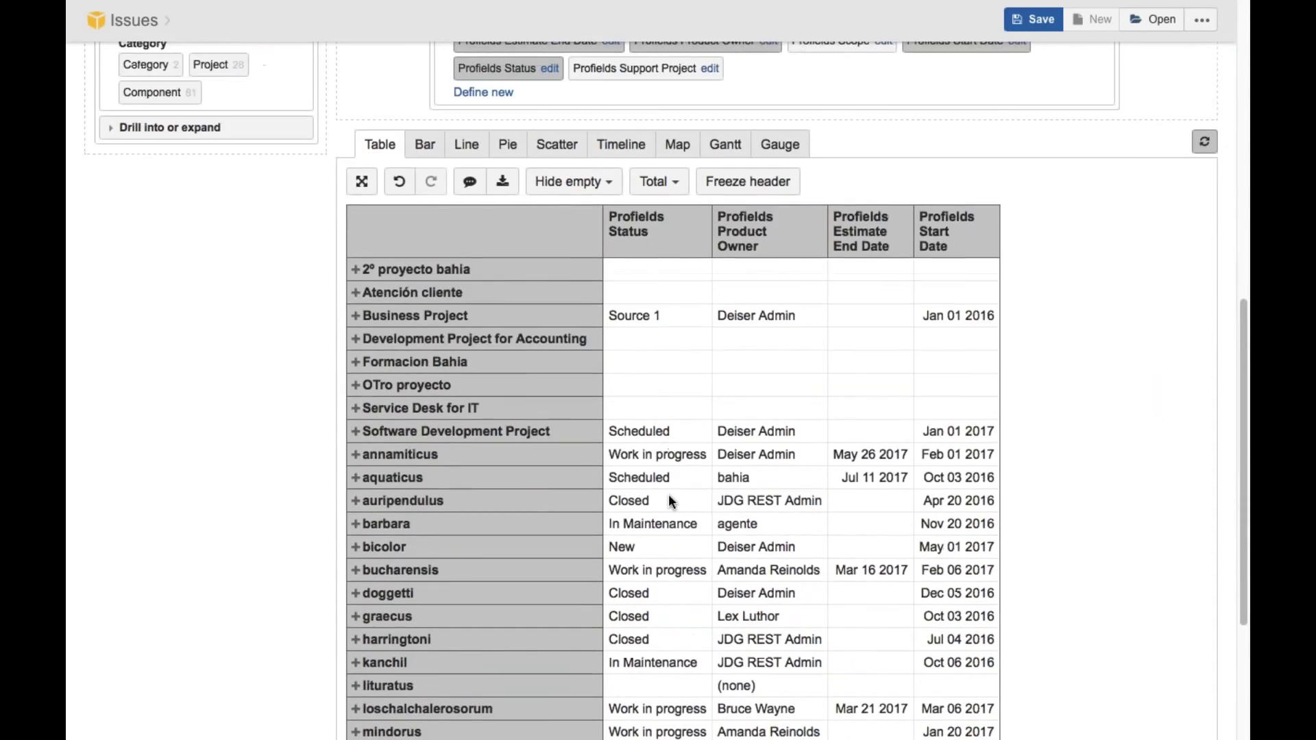
{"action": "scroll", "coordinate": [669, 495], "scroll_direction": "up", "scroll_amount": 3}
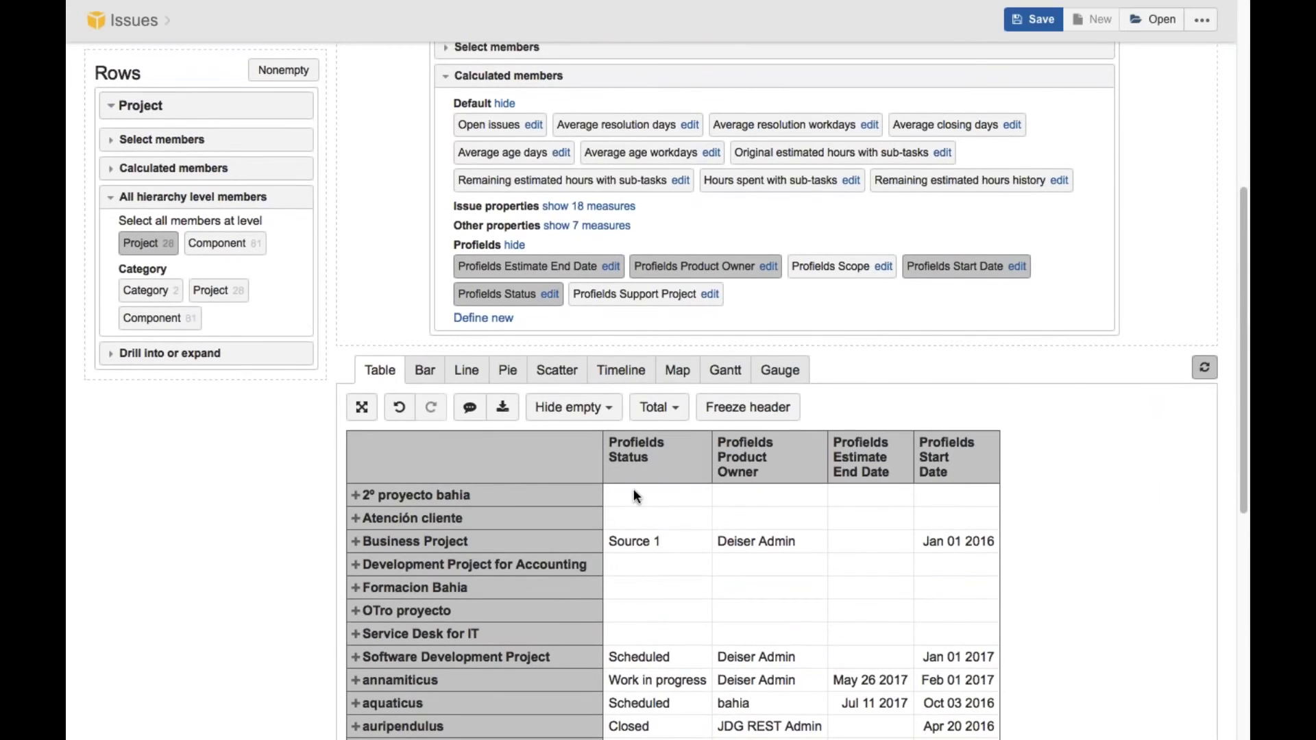
{"action": "scroll", "coordinate": [690, 495], "scroll_direction": "up", "scroll_amount": 1}
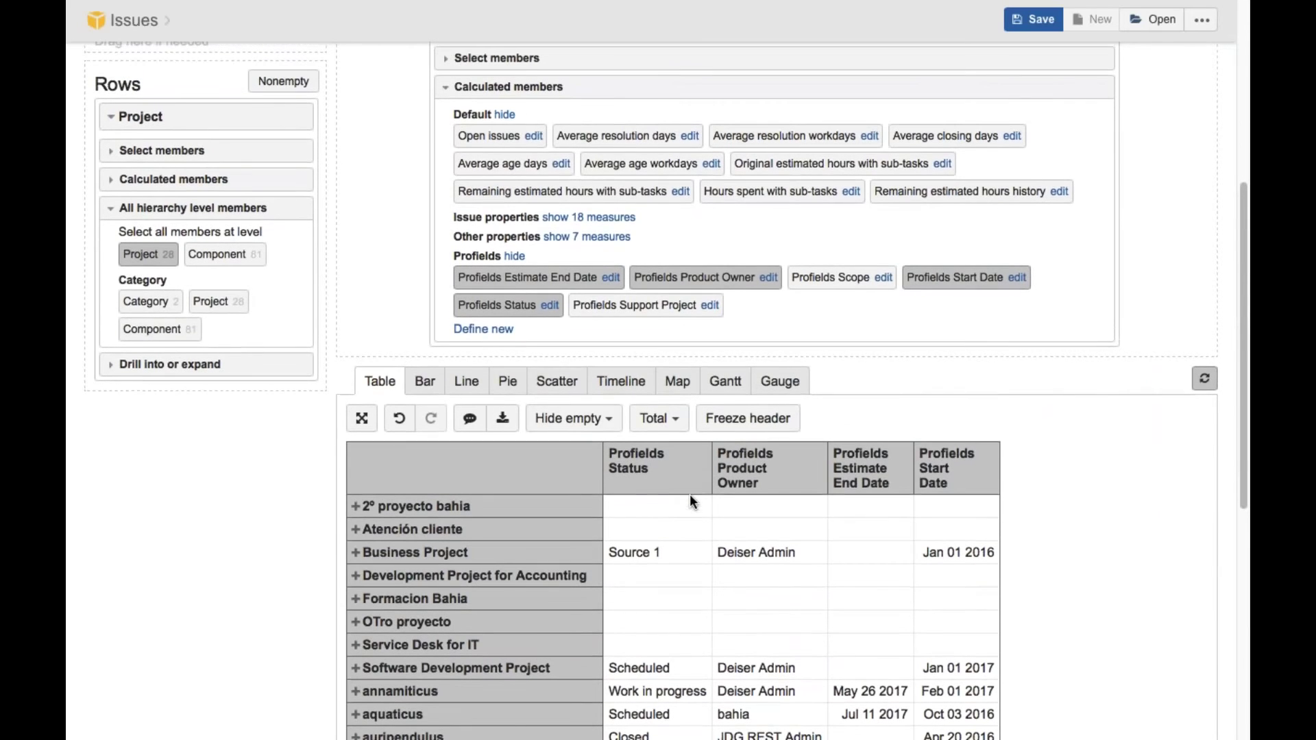
{"action": "scroll", "coordinate": [660, 504], "scroll_direction": "up", "scroll_amount": 1}
{"action": "scroll", "coordinate": [665, 522], "scroll_direction": "up", "scroll_amount": 1}
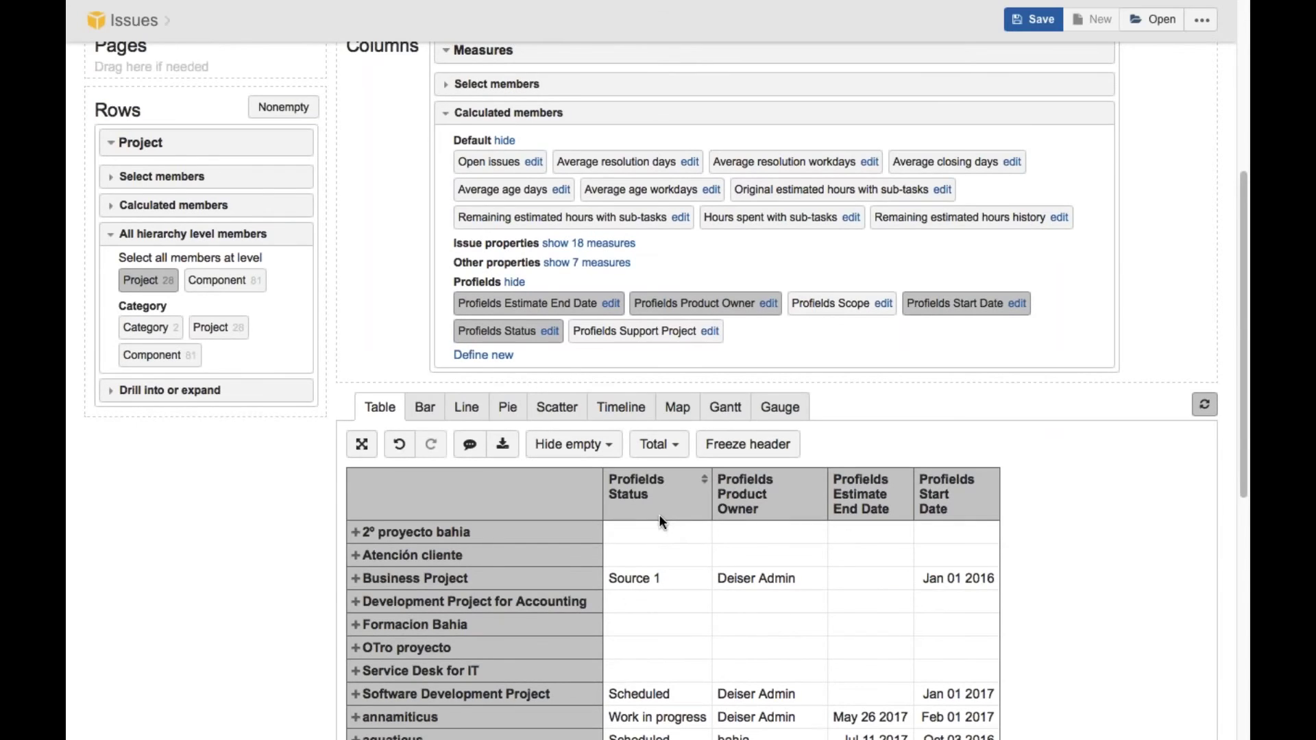
{"action": "scroll", "coordinate": [623, 514], "scroll_direction": "up", "scroll_amount": 3}
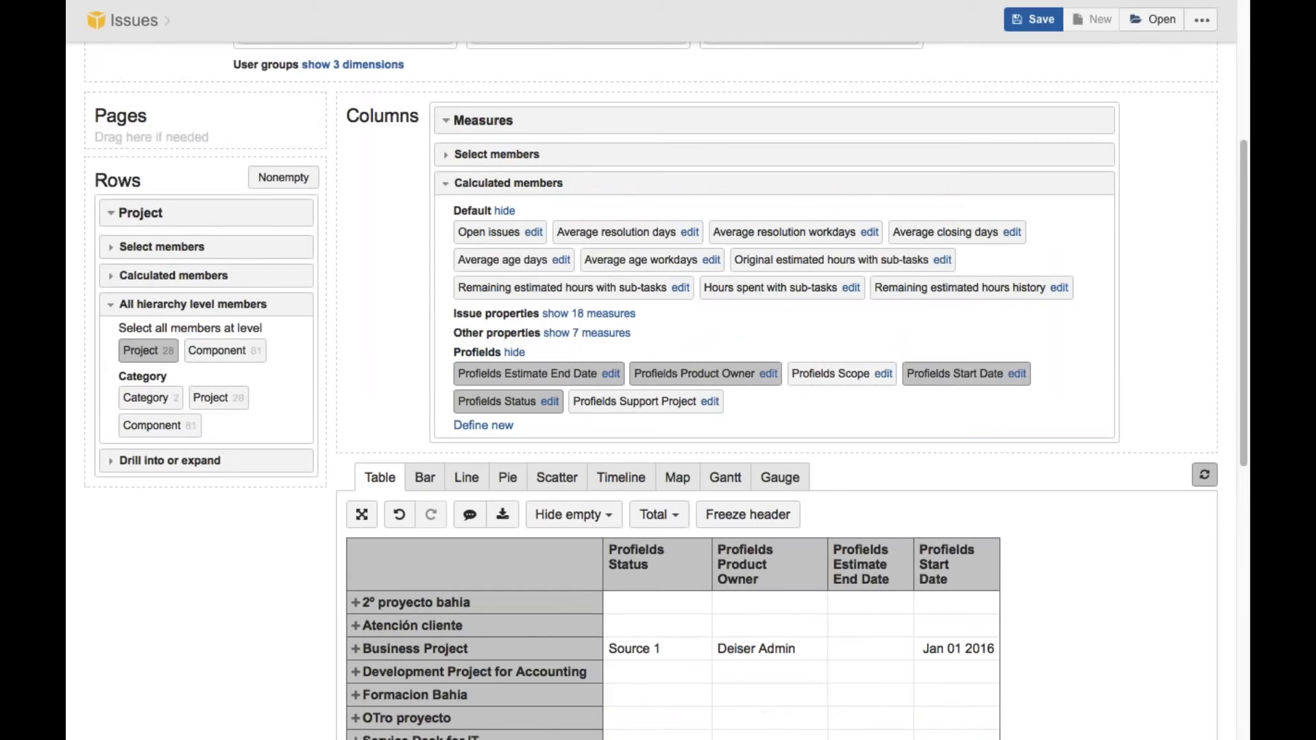
{"action": "scroll", "coordinate": [674, 478], "scroll_direction": "down", "scroll_amount": 4}
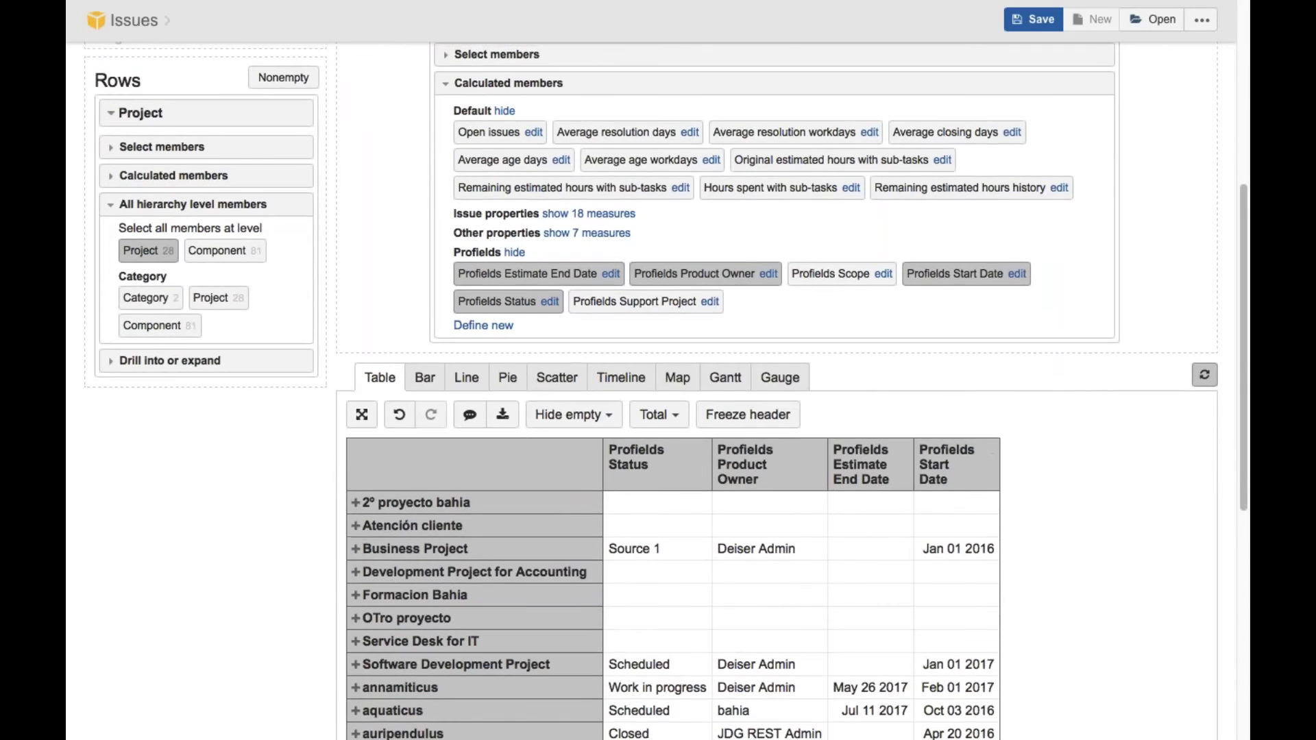
{"action": "scroll", "coordinate": [880, 486], "scroll_direction": "up", "scroll_amount": 1}
- Add the Open issues measure, e.g. 17 for Development Project for Accounting and 28 for bicolor
{"action": "left_click", "coordinate": [501, 204]}
{"action": "scroll", "coordinate": [879, 554], "scroll_direction": "down", "scroll_amount": 2}
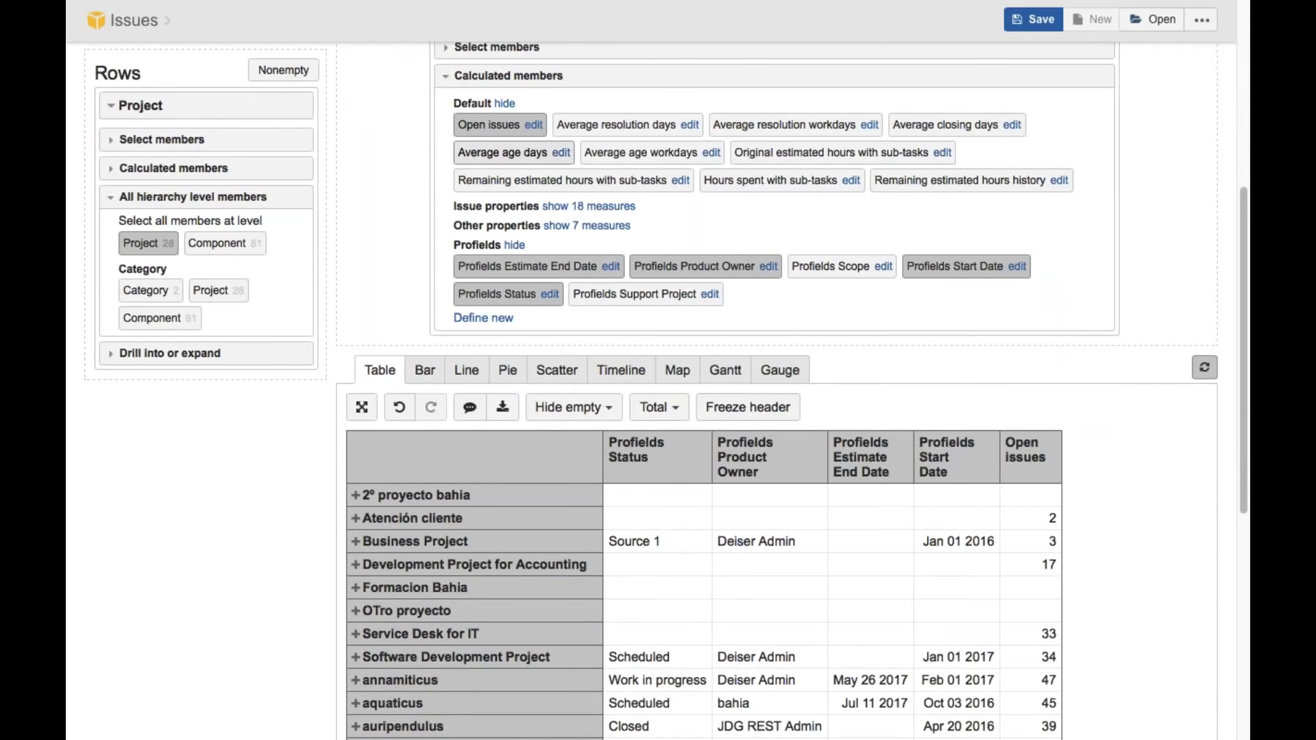
{"action": "scroll", "coordinate": [777, 480], "scroll_direction": "down", "scroll_amount": 2}
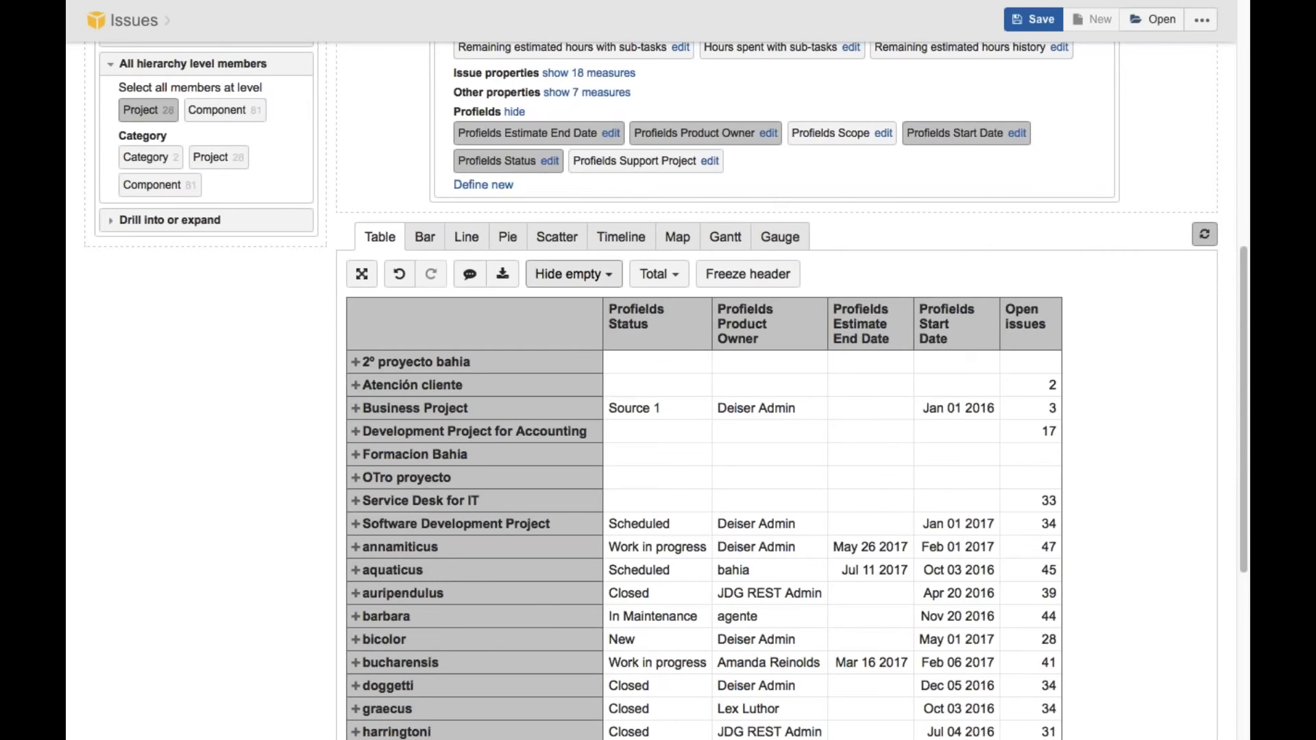
{"action": "scroll", "coordinate": [542, 275], "scroll_direction": "up", "scroll_amount": 3}
{"action": "scroll", "coordinate": [534, 279], "scroll_direction": "up", "scroll_amount": 1}
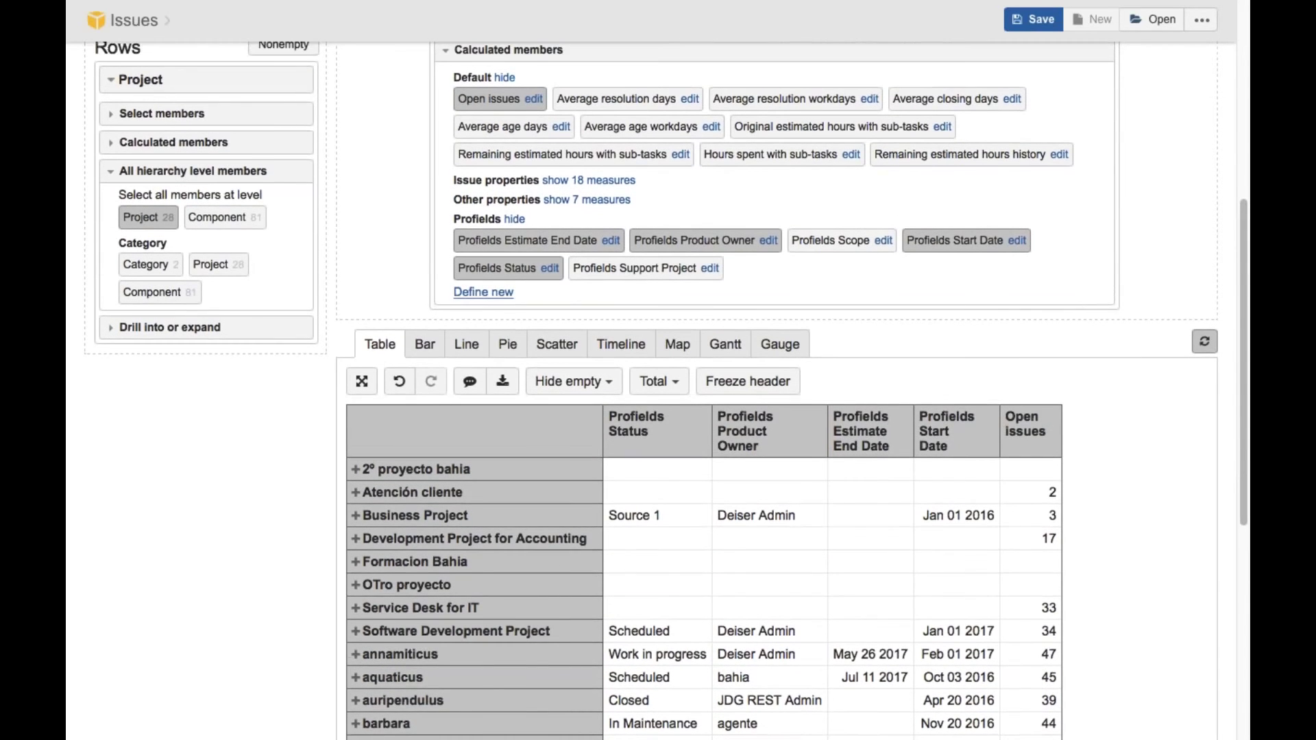
{"action": "scroll", "coordinate": [535, 280], "scroll_direction": "up", "scroll_amount": 1}
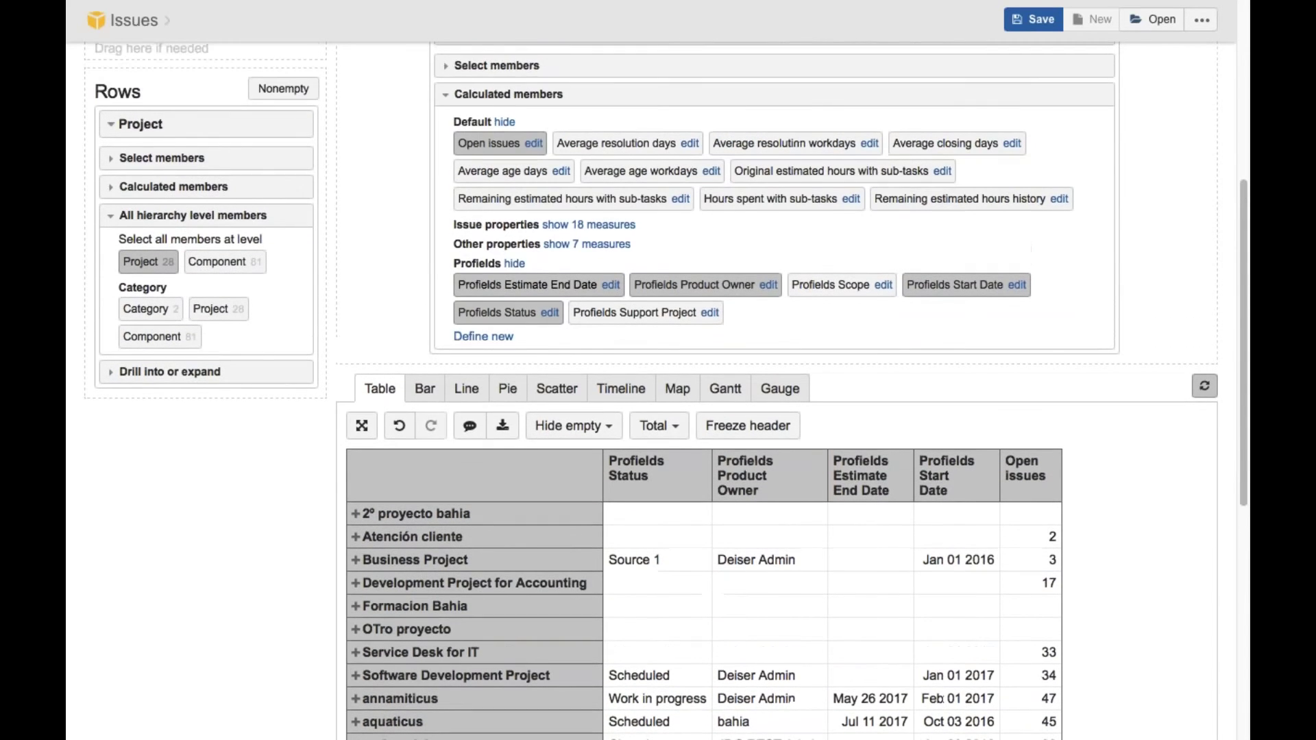
- Deselect the Profields Status, Profields Product Owner and Open issues columns, keeping only the two date columns
{"action": "left_click", "coordinate": [449, 97]}
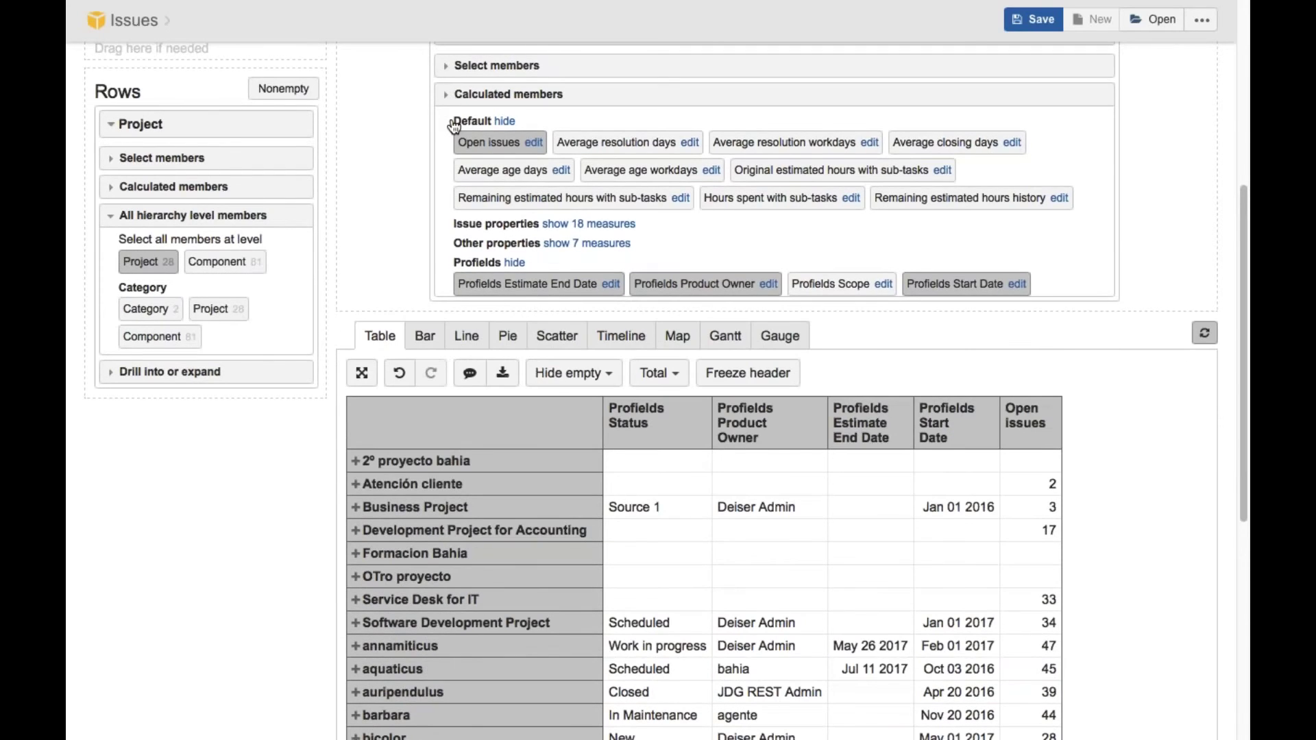
{"action": "scroll", "coordinate": [454, 127], "scroll_direction": "up", "scroll_amount": 3}
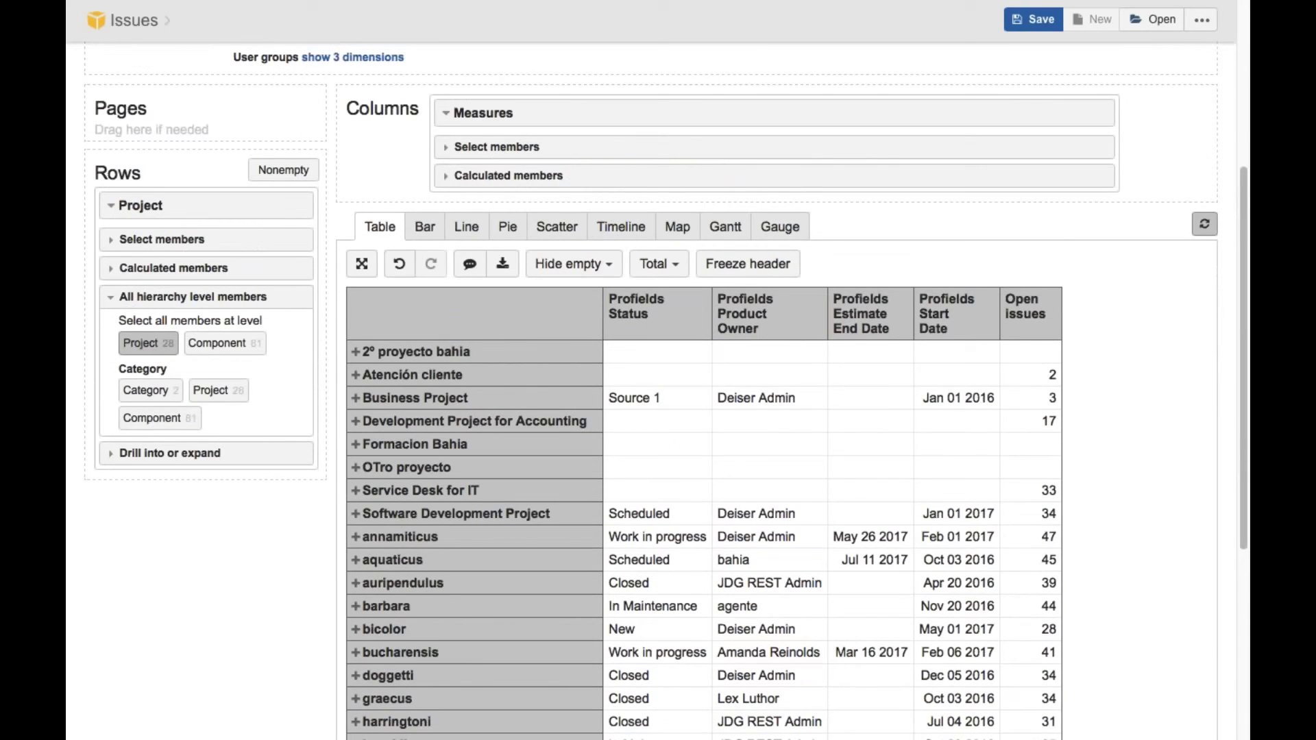
{"action": "scroll", "coordinate": [564, 352], "scroll_direction": "up", "scroll_amount": 2}
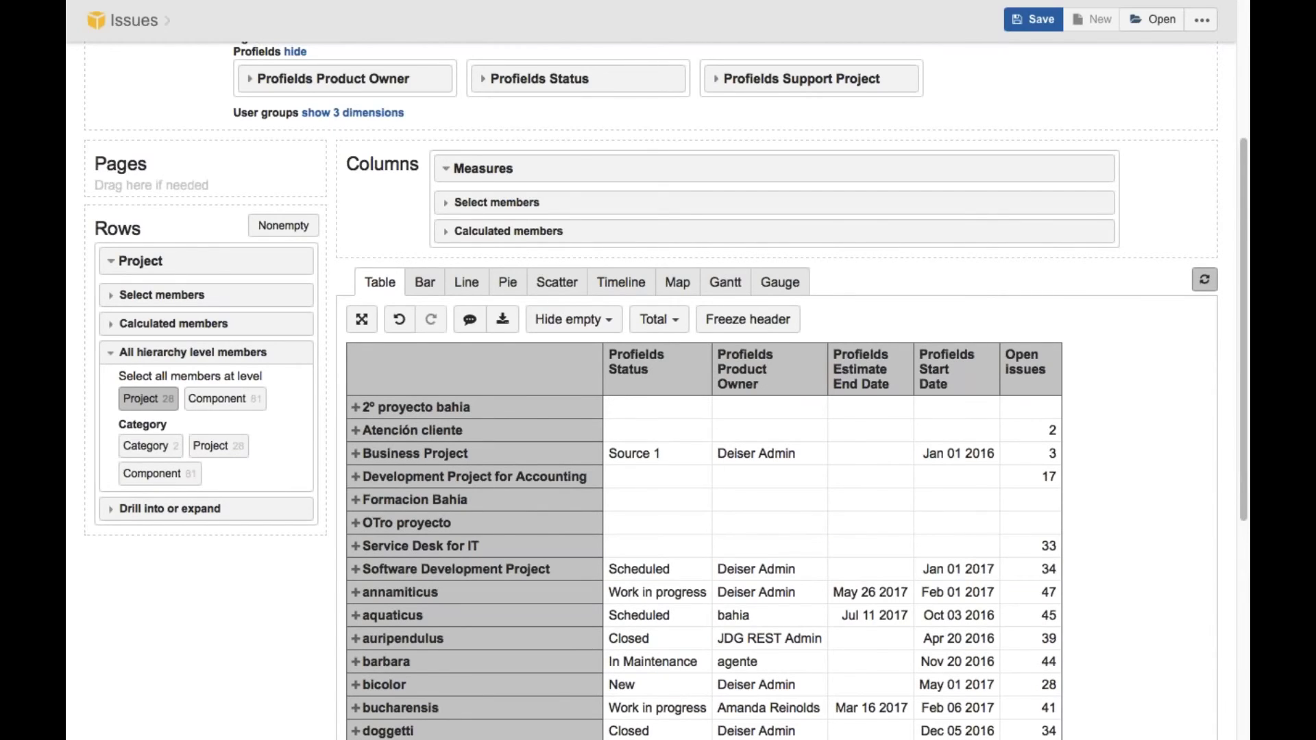
{"action": "scroll", "coordinate": [609, 396], "scroll_direction": "up", "scroll_amount": 1}
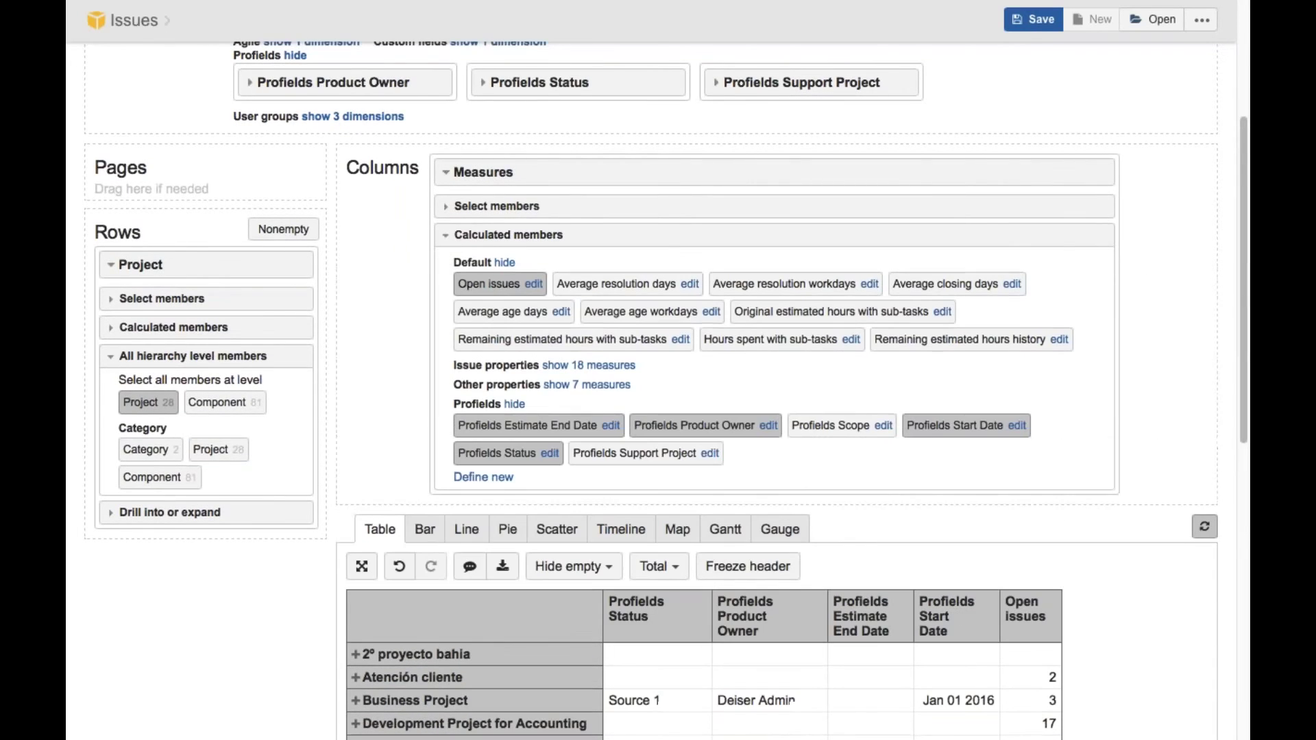
{"action": "left_click", "coordinate": [515, 453]}
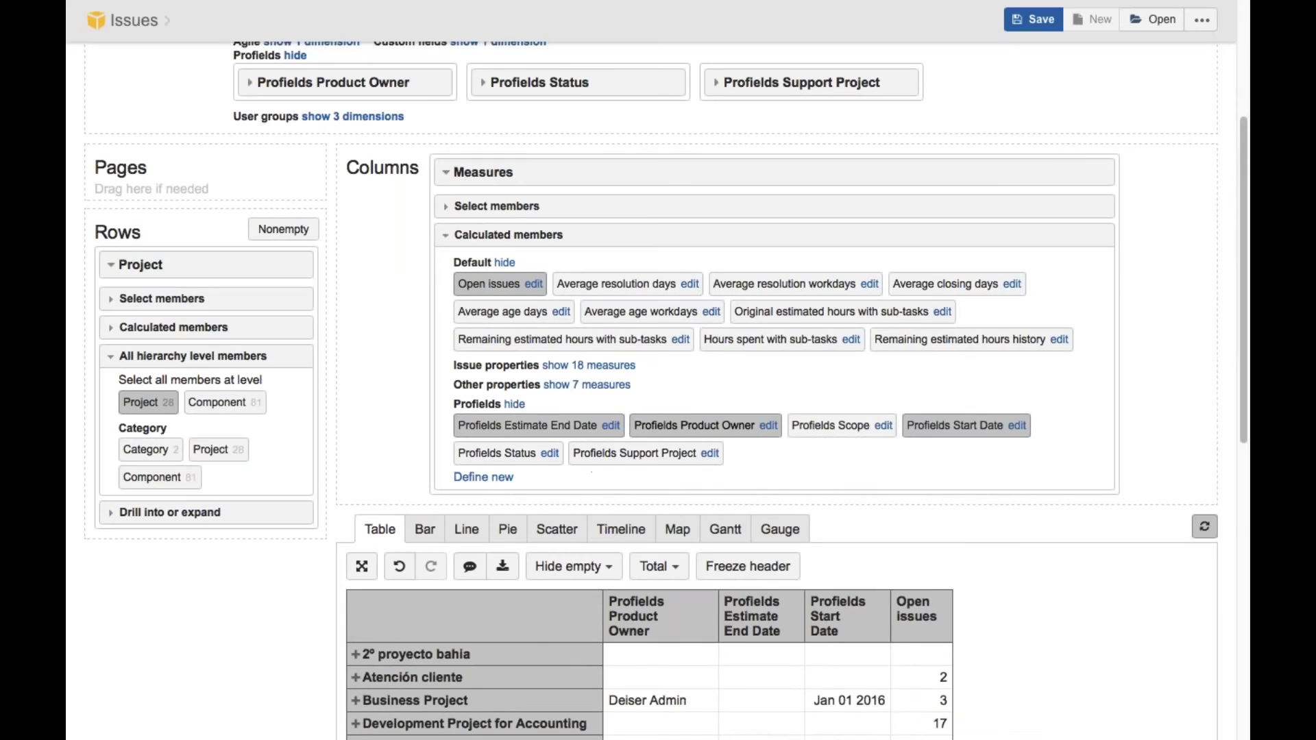
{"action": "left_click", "coordinate": [696, 426]}
{"action": "scroll", "coordinate": [644, 506], "scroll_direction": "down", "scroll_amount": 1}
{"action": "scroll", "coordinate": [644, 506], "scroll_direction": "down", "scroll_amount": 1}
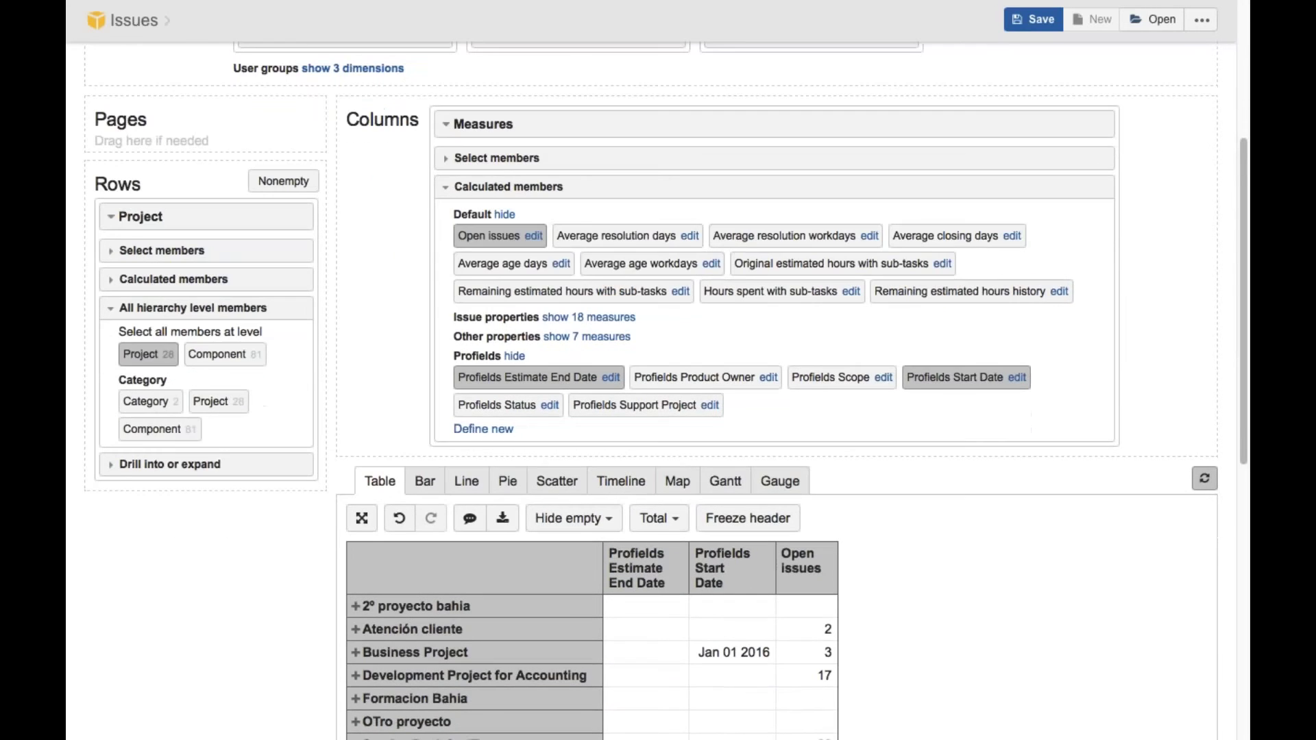
{"action": "left_click", "coordinate": [506, 240]}
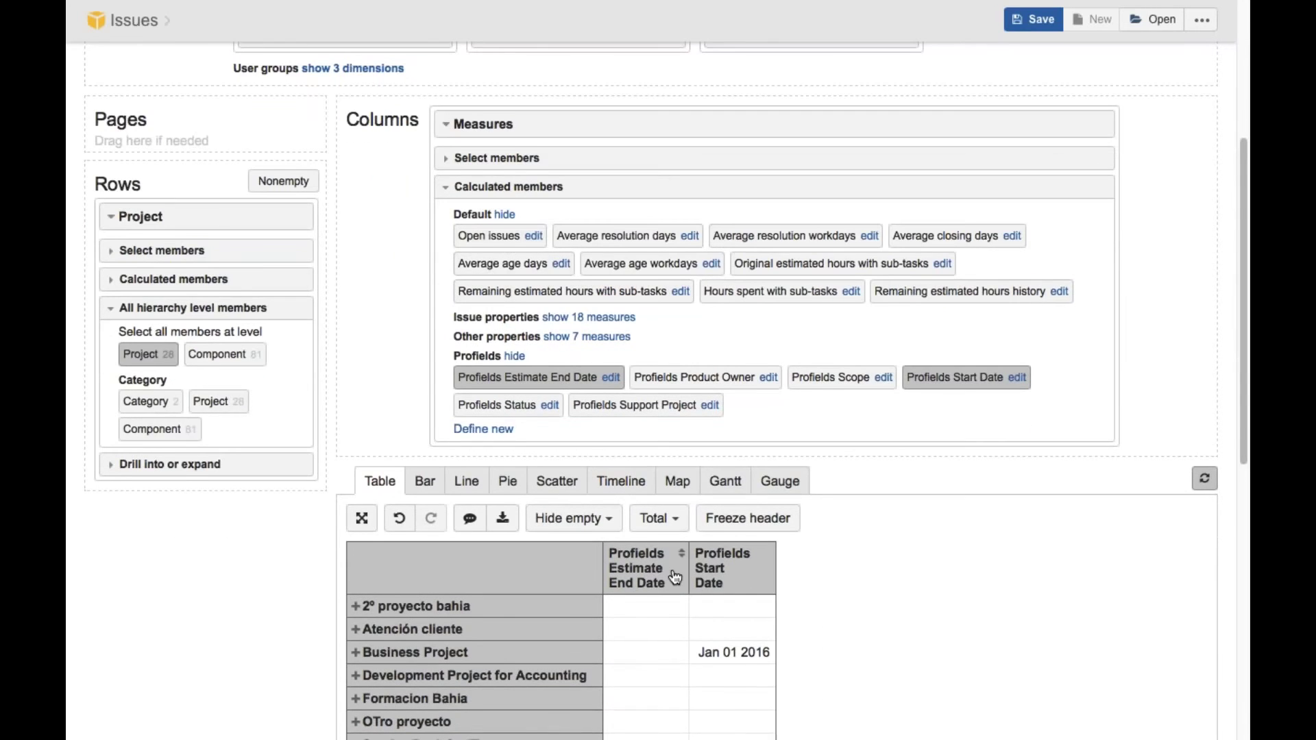
{"action": "scroll", "coordinate": [655, 553], "scroll_direction": "down", "scroll_amount": 3}
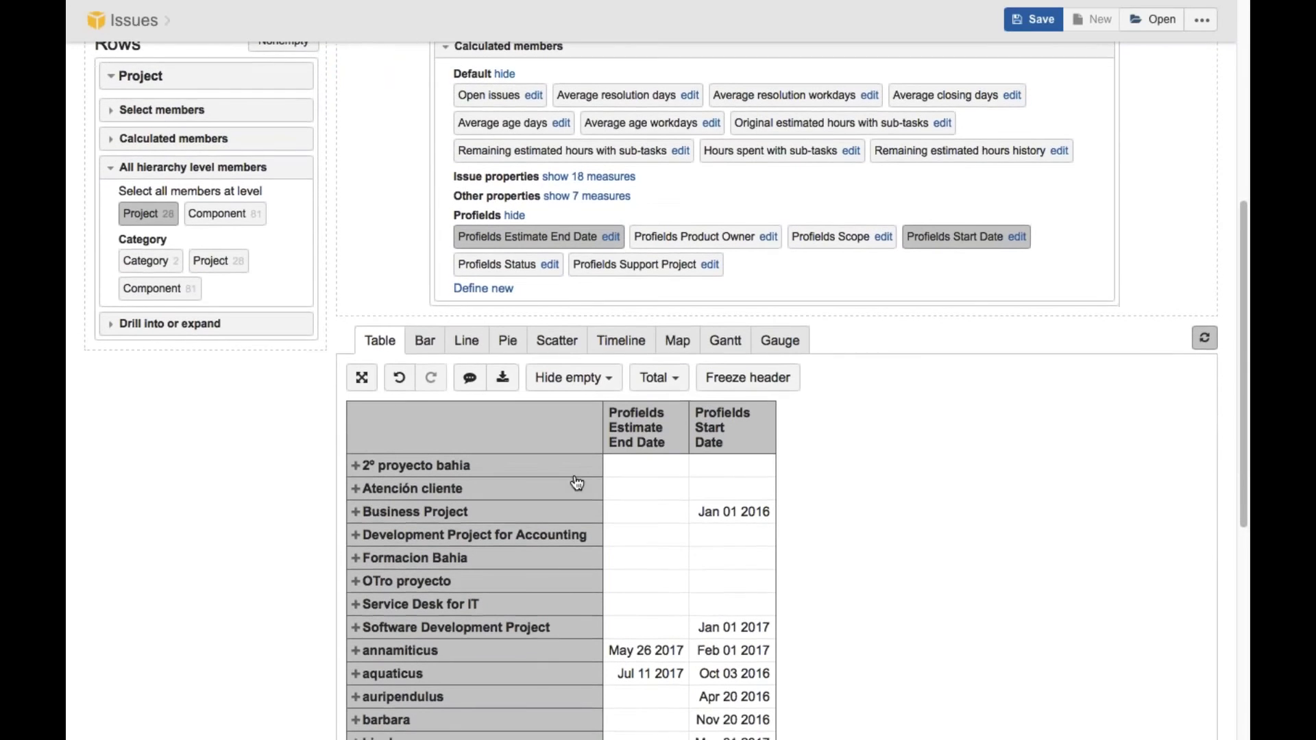
{"action": "scroll", "coordinate": [651, 425], "scroll_direction": "down", "scroll_amount": 1}
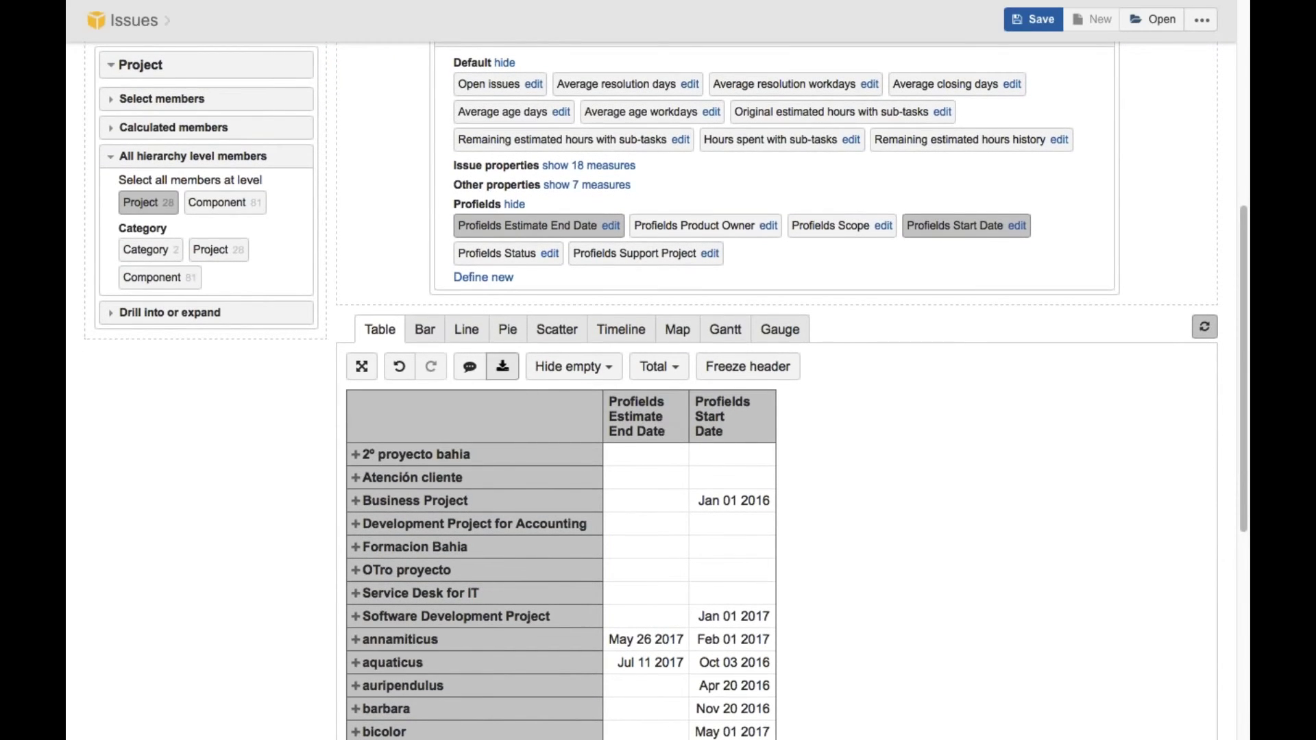
- Switch the date report from table to chart view and then to the Gantt timeline
{"action": "left_click", "coordinate": [425, 331]}
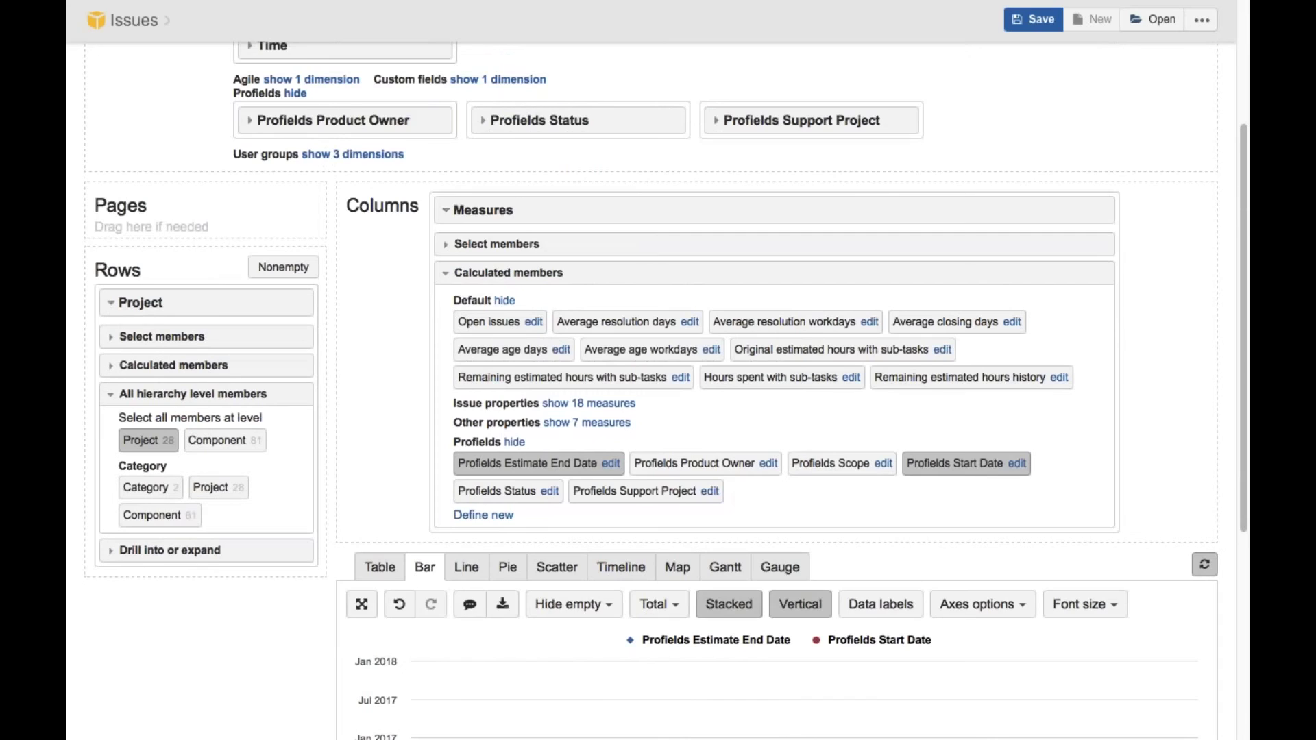
{"action": "scroll", "coordinate": [685, 446], "scroll_direction": "down", "scroll_amount": 5}
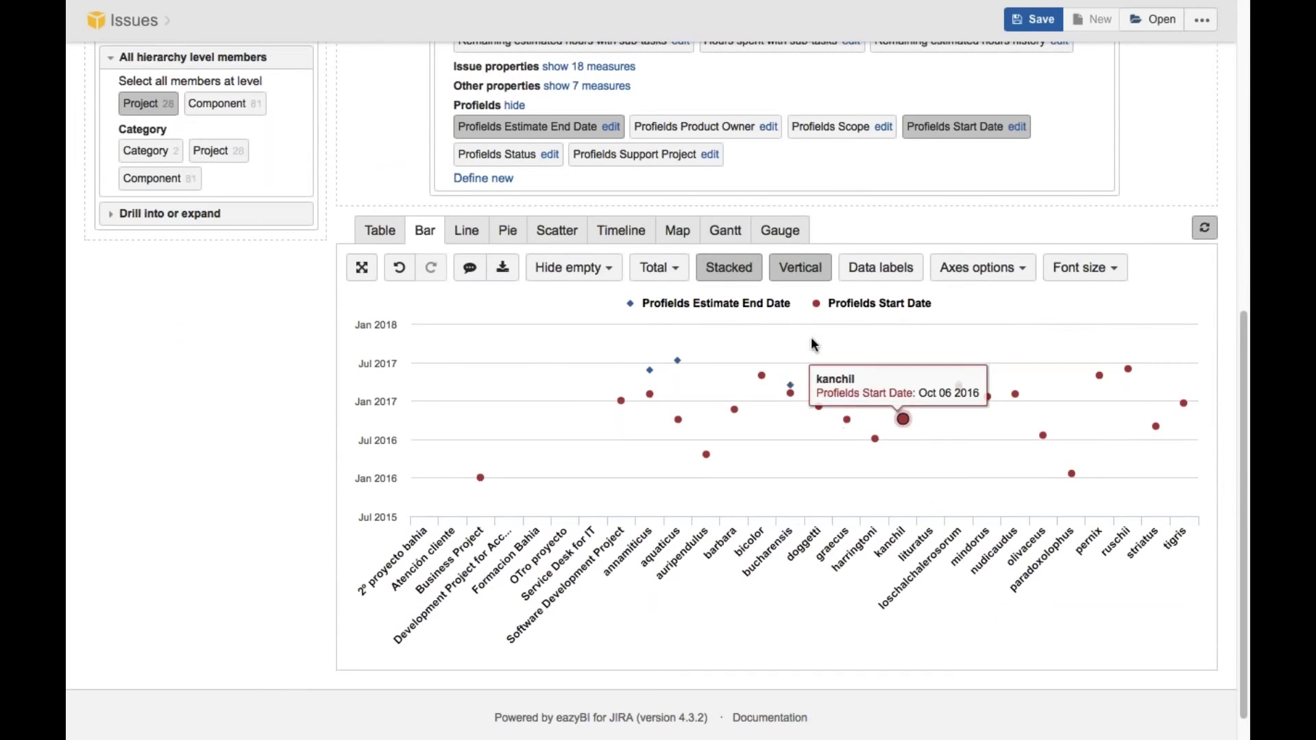
{"action": "left_click", "coordinate": [725, 233]}
{"action": "scroll", "coordinate": [682, 432], "scroll_direction": "down", "scroll_amount": 4}
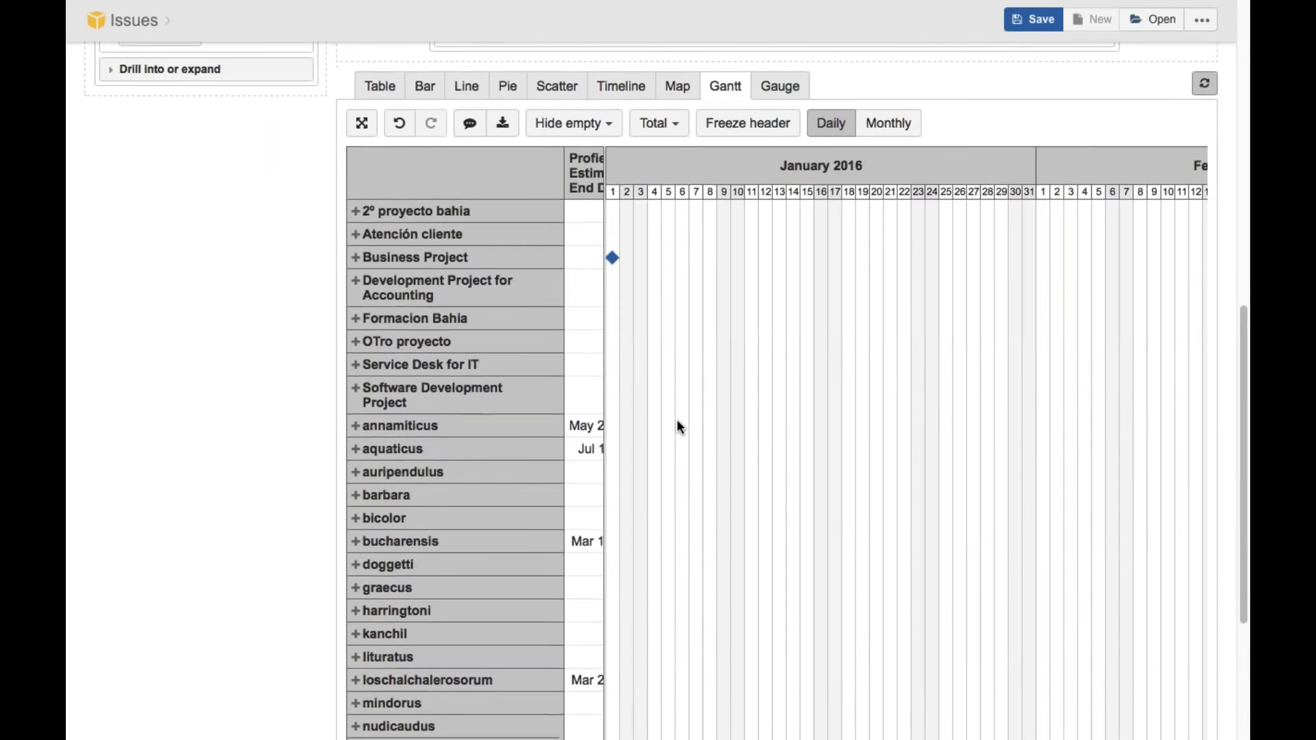
{"action": "scroll", "coordinate": [637, 340], "scroll_direction": "up", "scroll_amount": 1}
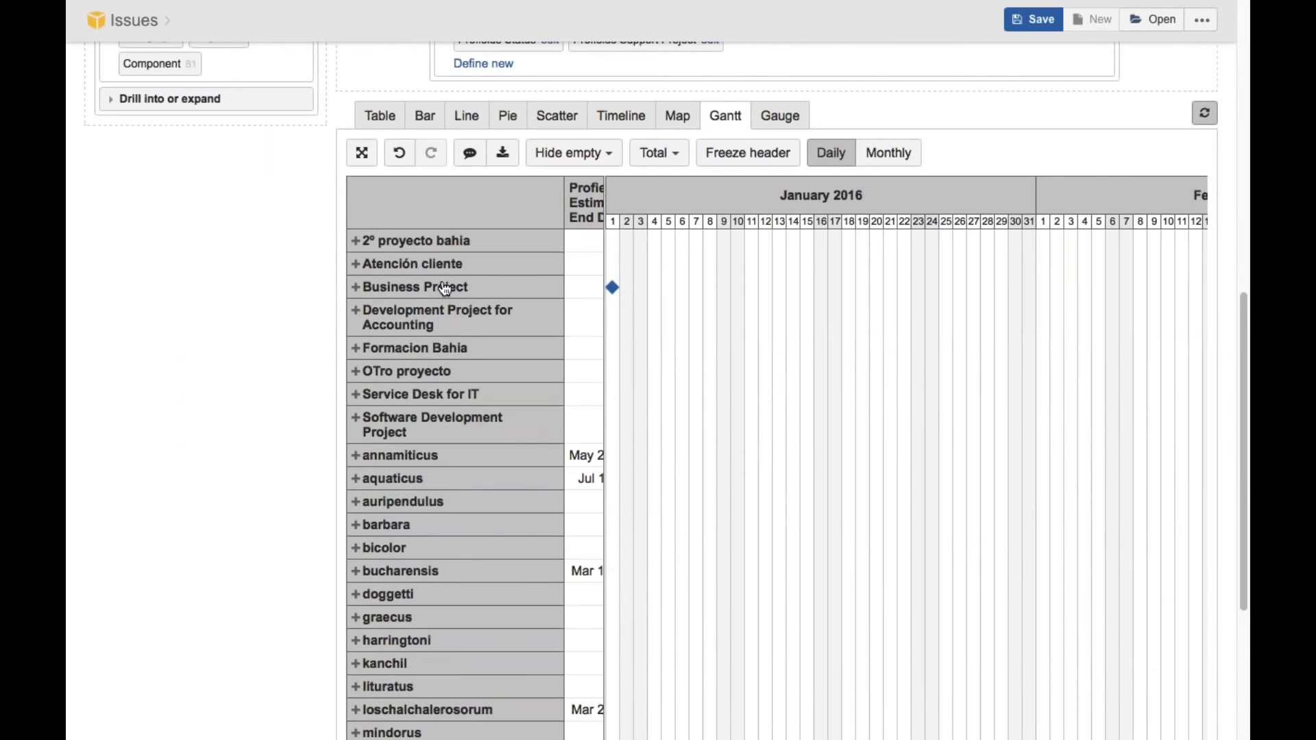
{"action": "mouse_move", "coordinate": [612, 288]}
- Scroll the Gantt chart sideways to inspect project start dates, e.g. graecus Oct 03 2016
{"action": "scroll", "coordinate": [688, 382], "scroll_direction": "down", "scroll_amount": 5}
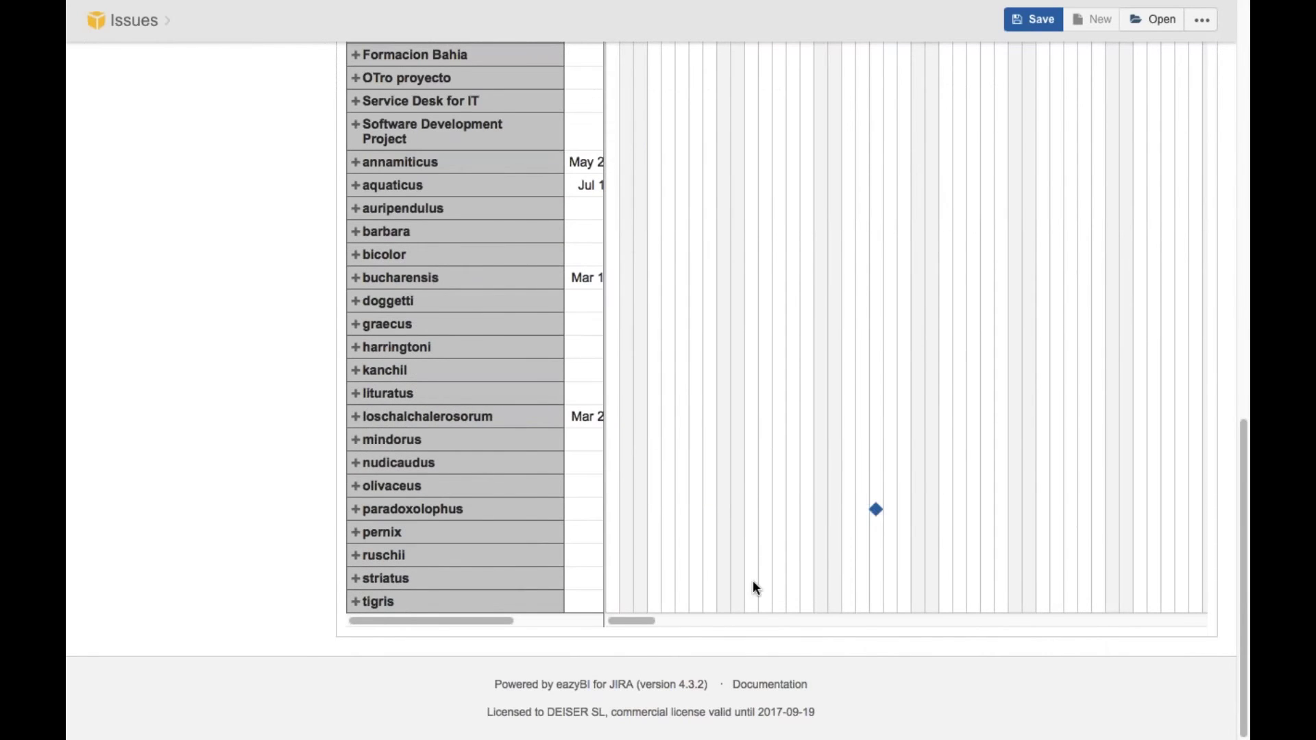
{"action": "left_click_drag", "start_coordinate": [646, 622], "coordinate": [756, 622]}
{"action": "scroll", "coordinate": [772, 404], "scroll_direction": "up", "scroll_amount": 3}
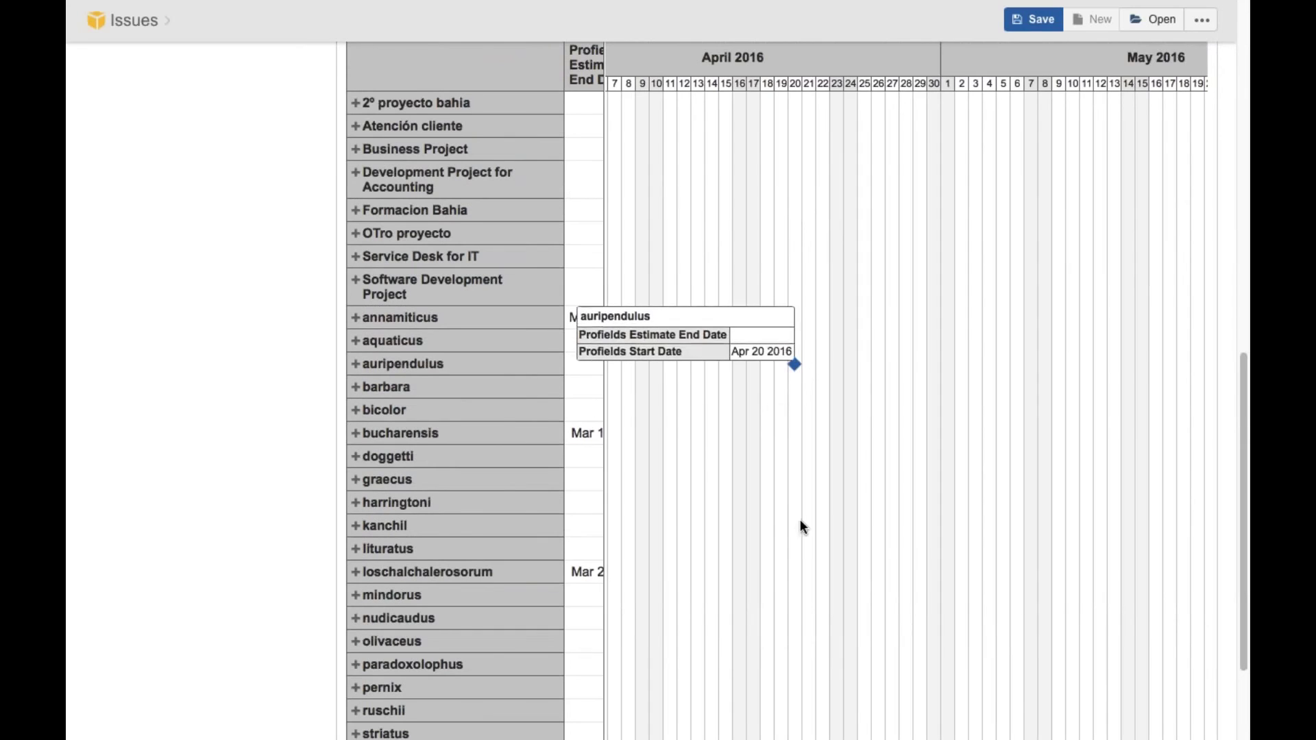
{"action": "scroll", "coordinate": [801, 525], "scroll_direction": "down", "scroll_amount": 2}
{"action": "left_click_drag", "start_coordinate": [747, 643], "coordinate": [941, 644]}
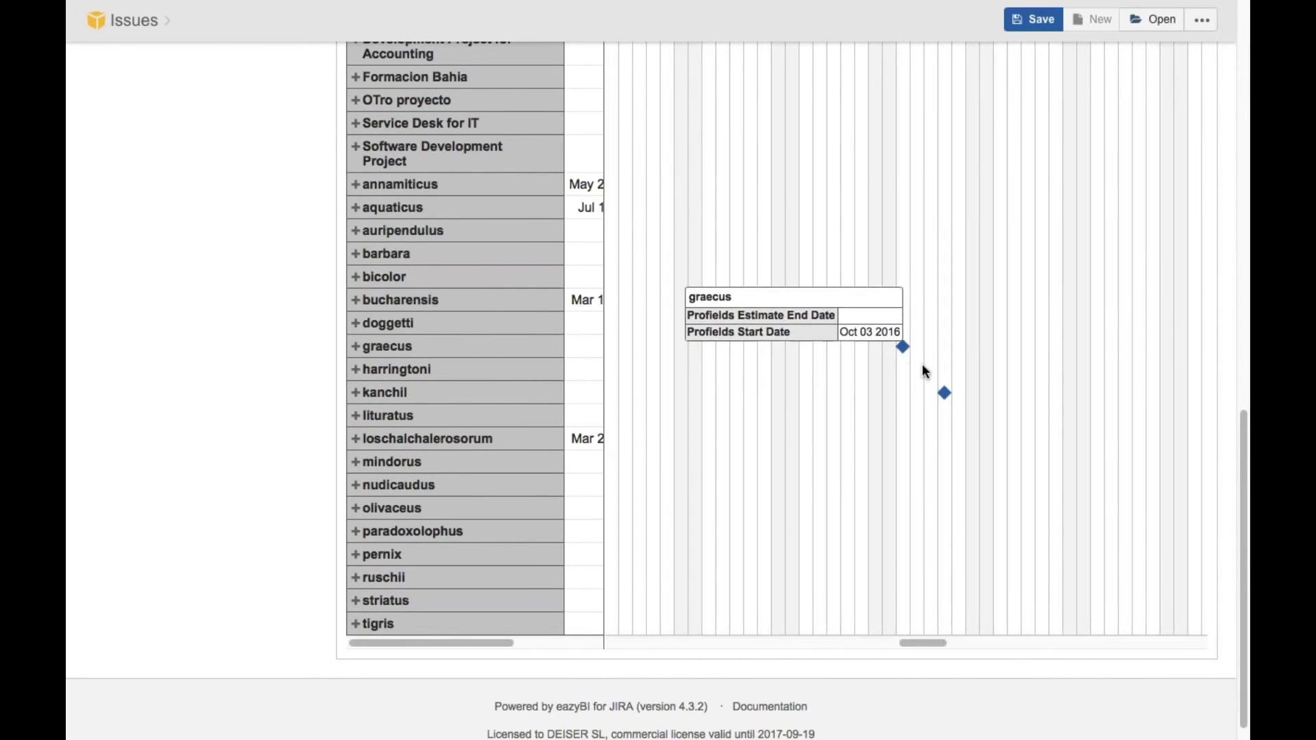
{"action": "mouse_move", "coordinate": [946, 395]}
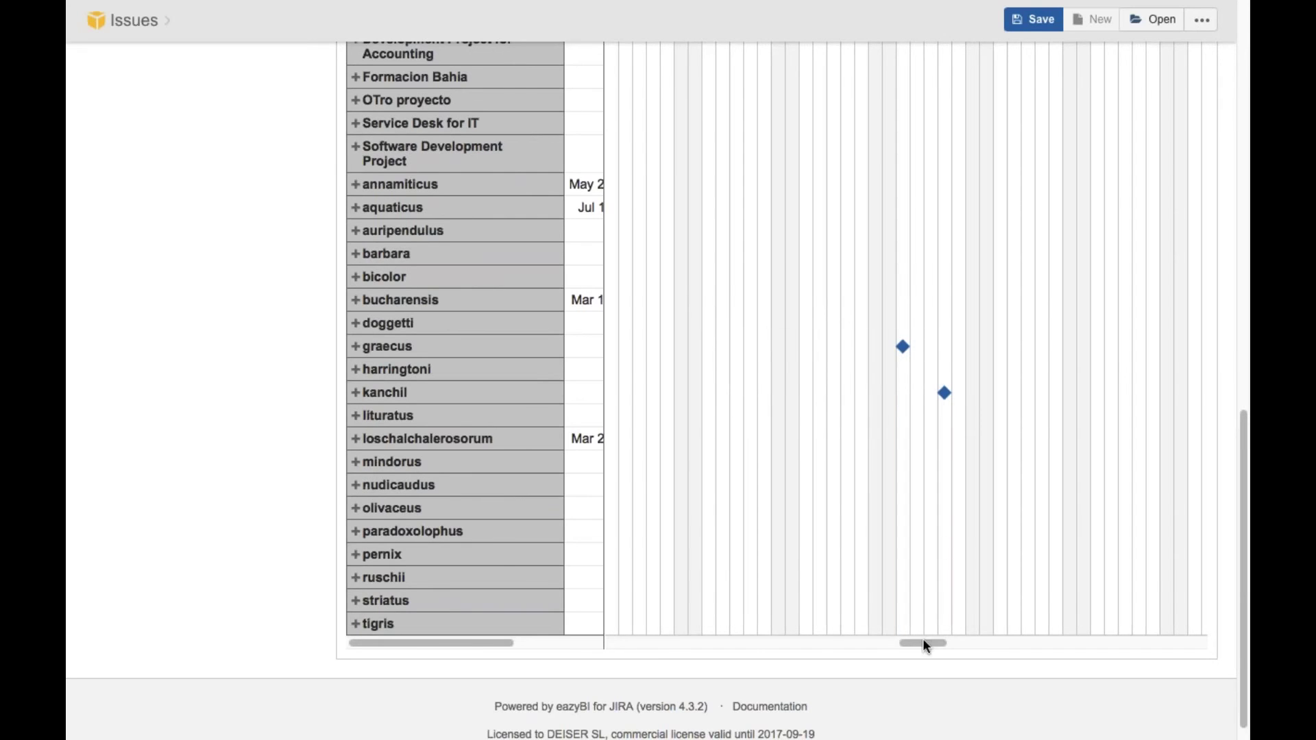
{"action": "left_click_drag", "start_coordinate": [924, 643], "coordinate": [878, 644]}
{"action": "scroll", "coordinate": [641, 492], "scroll_direction": "up", "scroll_amount": 1}
{"action": "scroll", "coordinate": [639, 487], "scroll_direction": "up", "scroll_amount": 8}
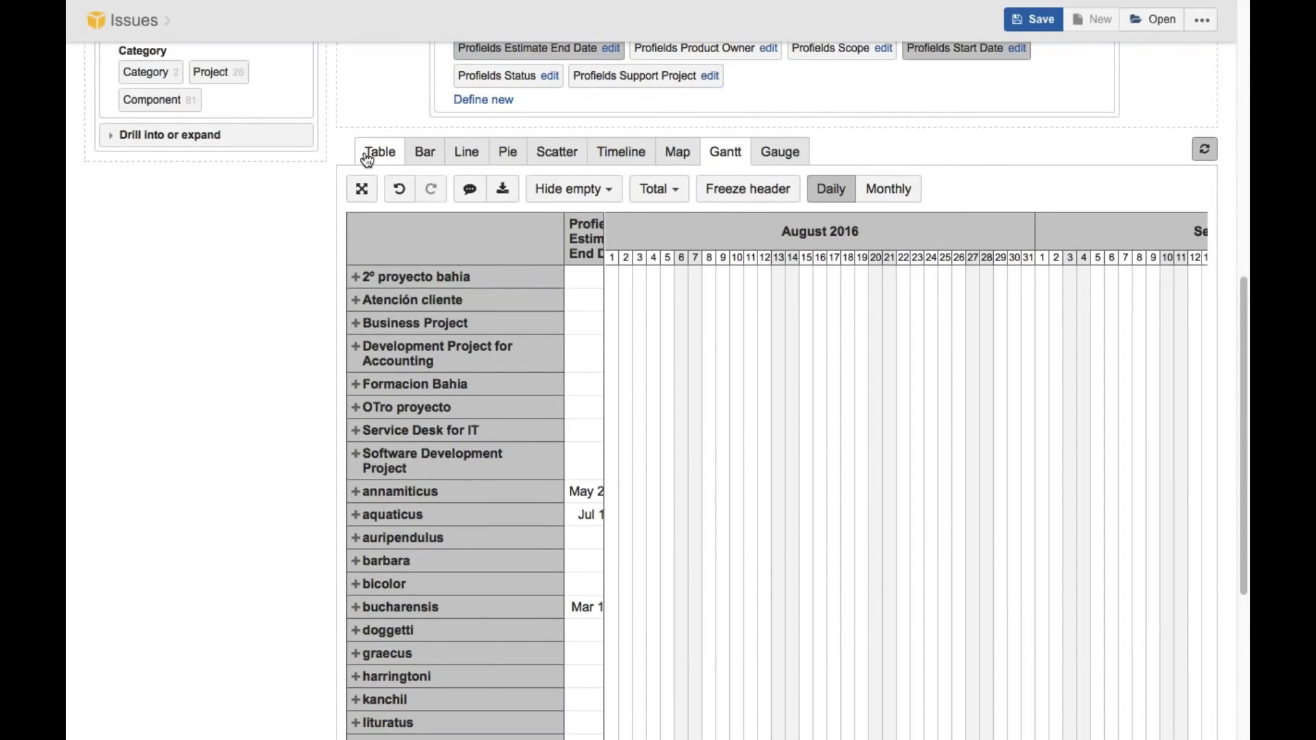
{"action": "left_click", "coordinate": [374, 154]}
{"action": "scroll", "coordinate": [425, 272], "scroll_direction": "up", "scroll_amount": 5}
{"action": "scroll", "coordinate": [425, 273], "scroll_direction": "up", "scroll_amount": 5}
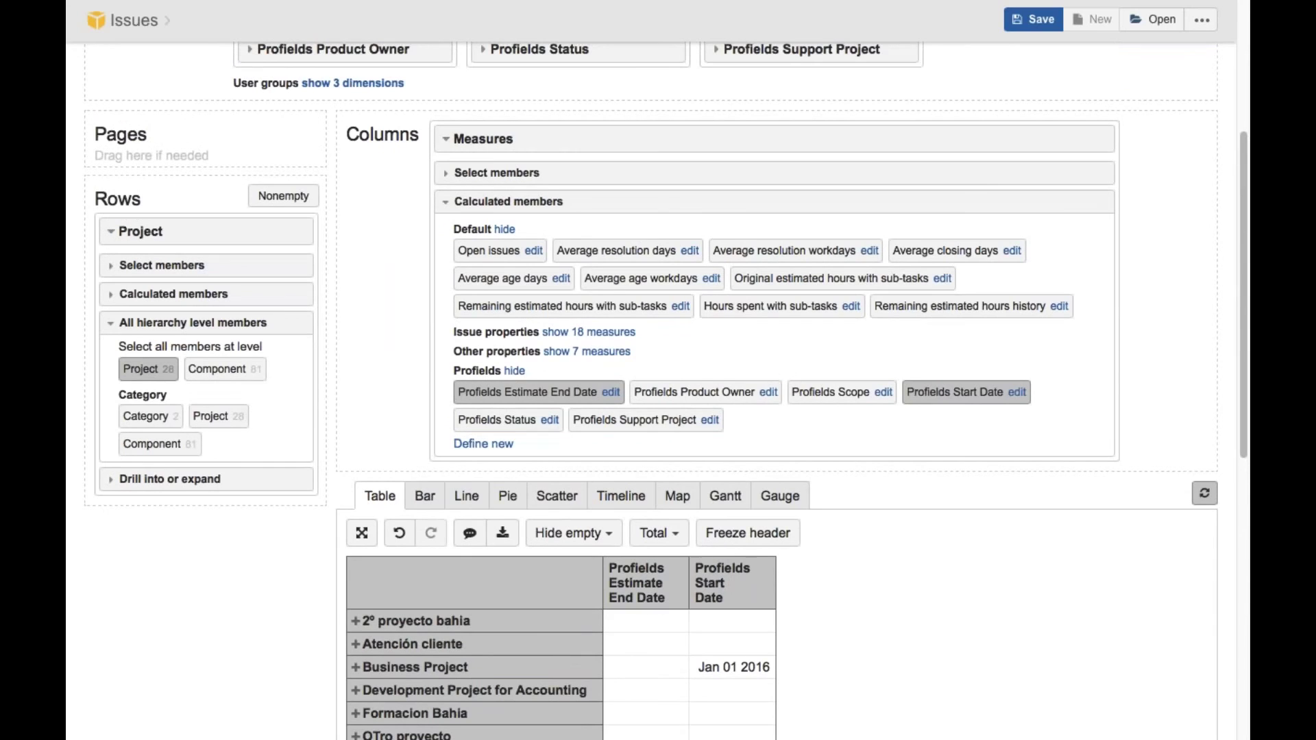
{"action": "scroll", "coordinate": [434, 364], "scroll_direction": "up", "scroll_amount": 4}
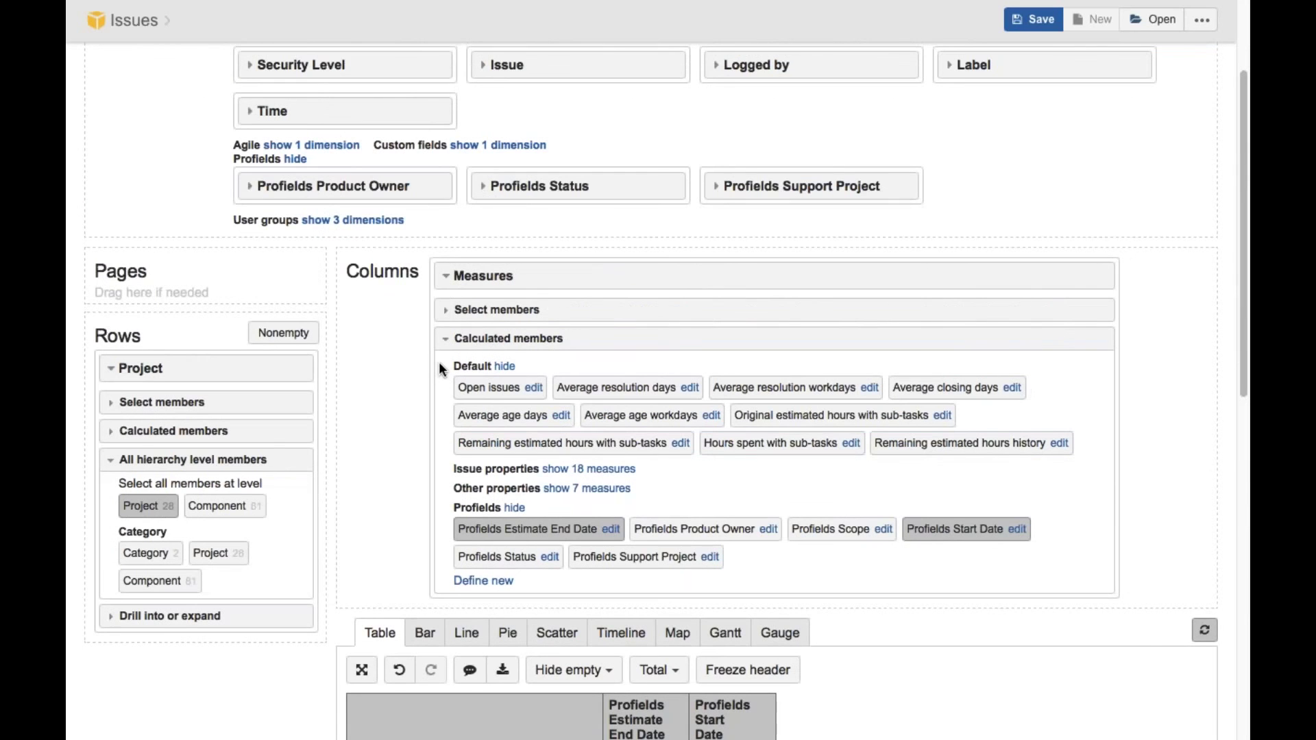
{"action": "scroll", "coordinate": [431, 362], "scroll_direction": "down", "scroll_amount": 3}
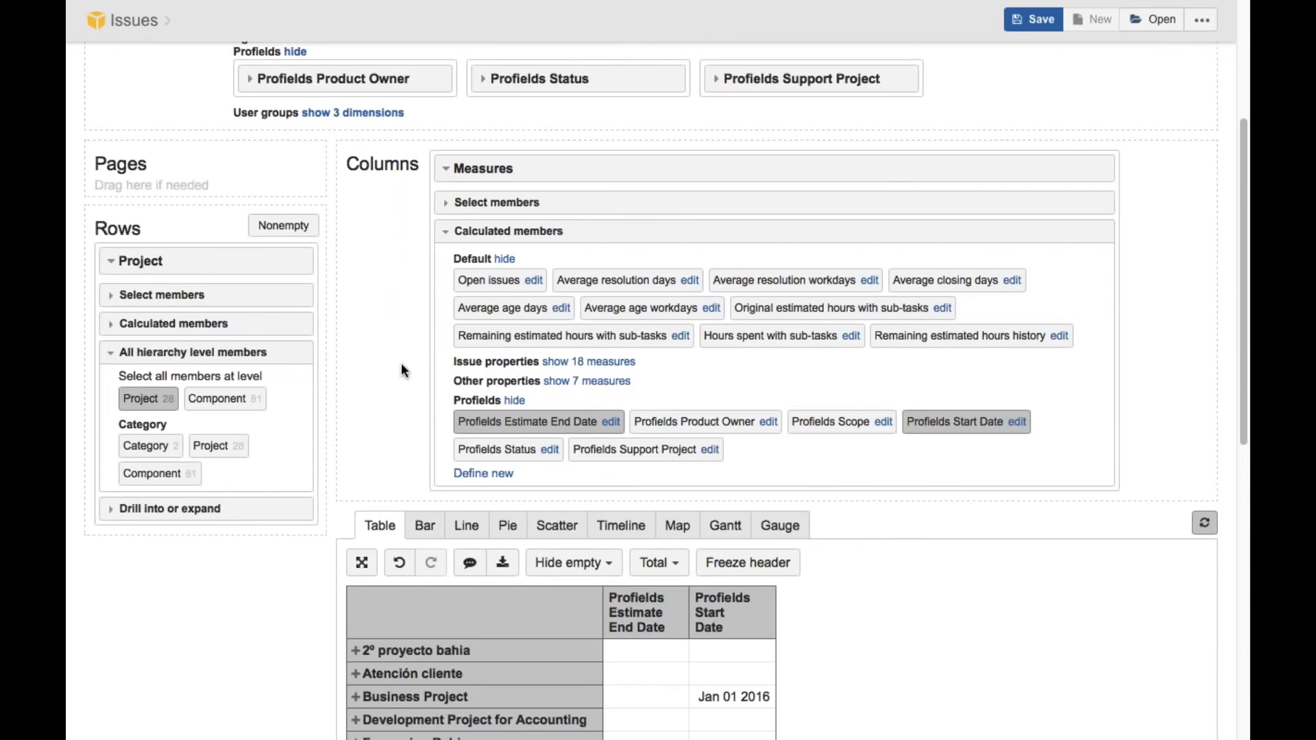
{"action": "scroll", "coordinate": [399, 364], "scroll_direction": "down", "scroll_amount": 2}
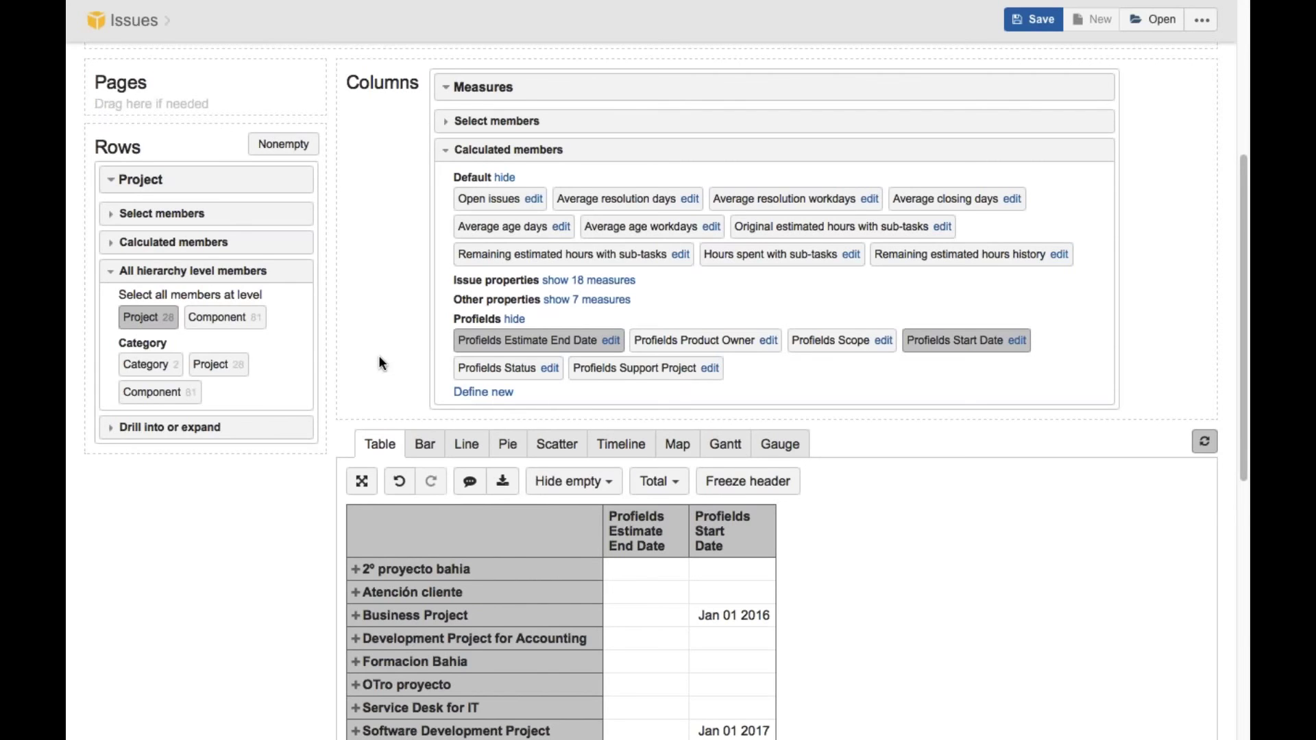
{"action": "scroll", "coordinate": [382, 356], "scroll_direction": "up", "scroll_amount": 1}
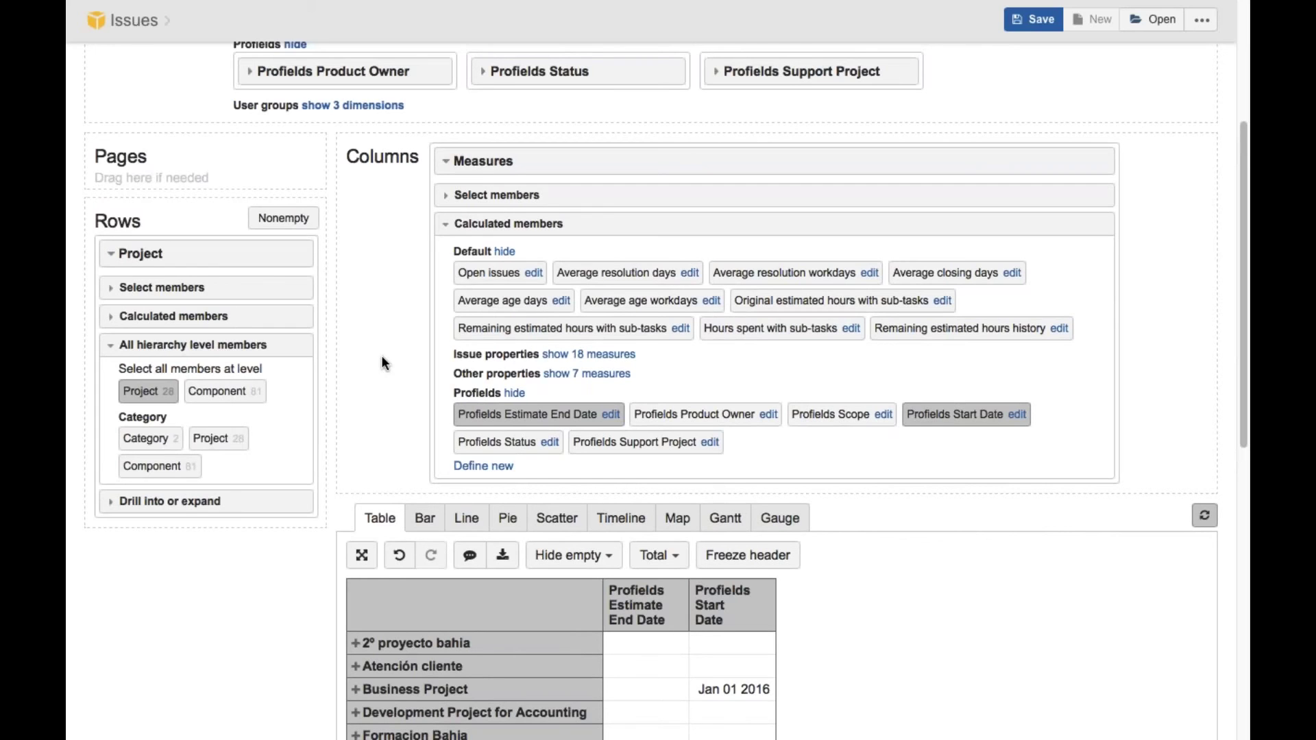
{"action": "scroll", "coordinate": [381, 356], "scroll_direction": "up", "scroll_amount": 3}
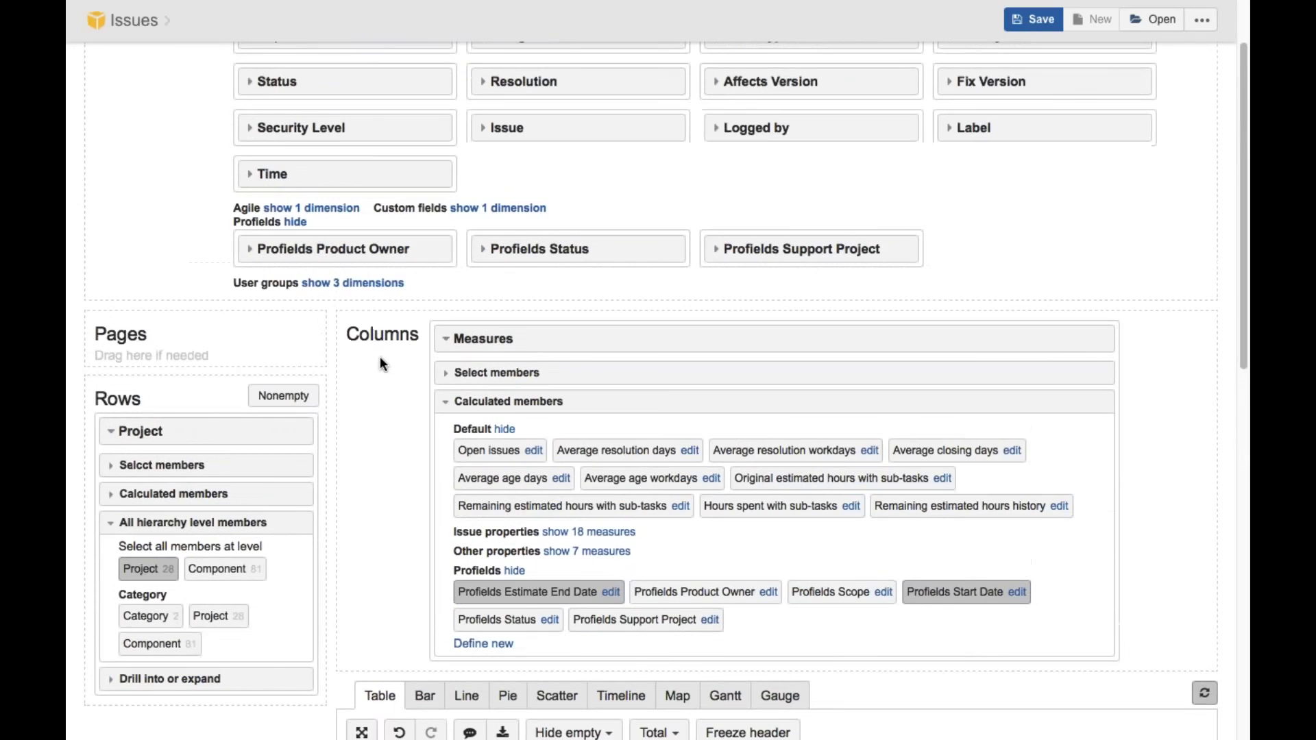
{"action": "scroll", "coordinate": [377, 360], "scroll_direction": "up", "scroll_amount": 1}
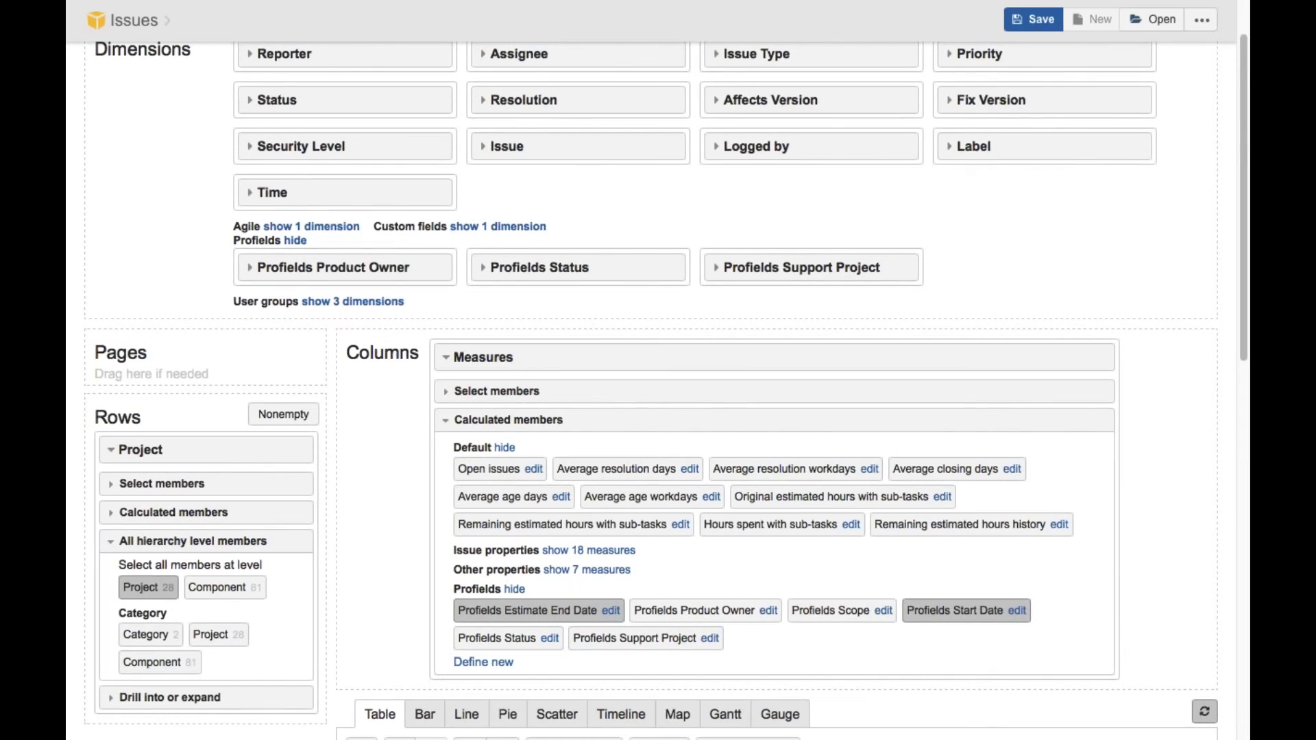
{"action": "scroll", "coordinate": [523, 413], "scroll_direction": "down", "scroll_amount": 1}
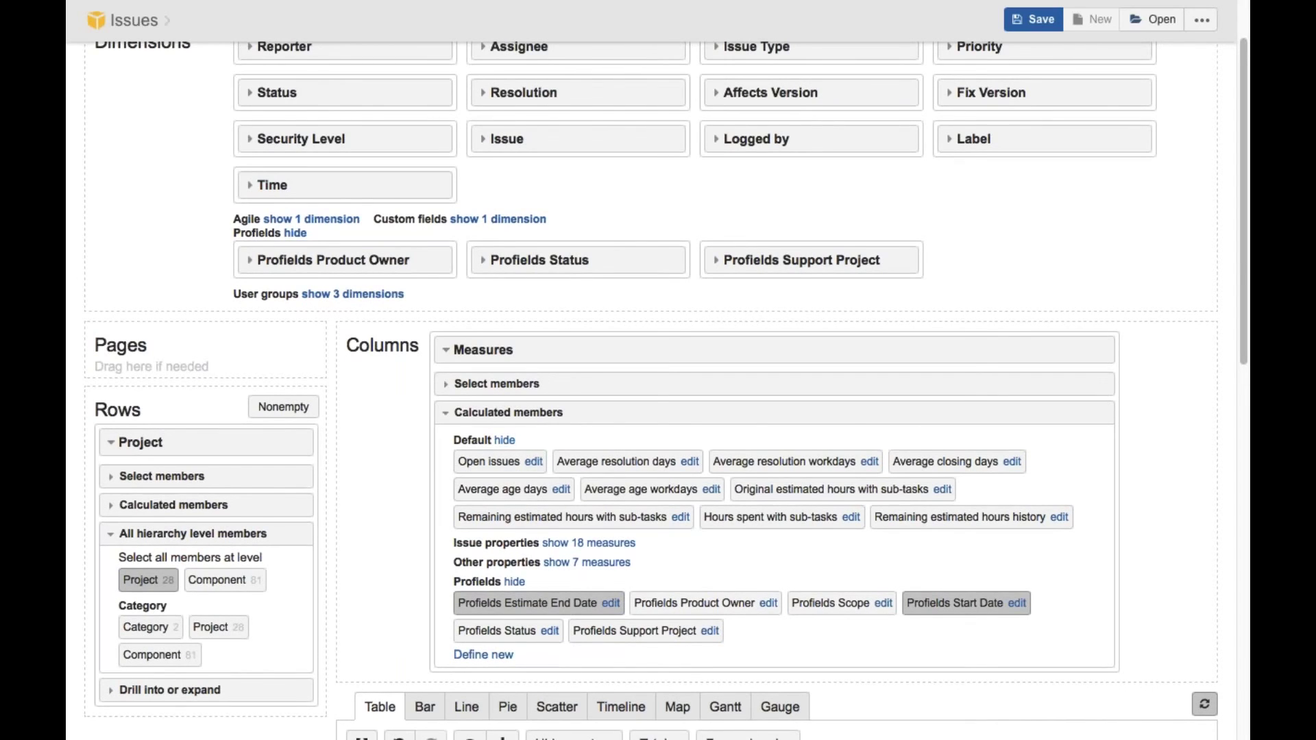
{"action": "scroll", "coordinate": [519, 586], "scroll_direction": "down", "scroll_amount": 3}
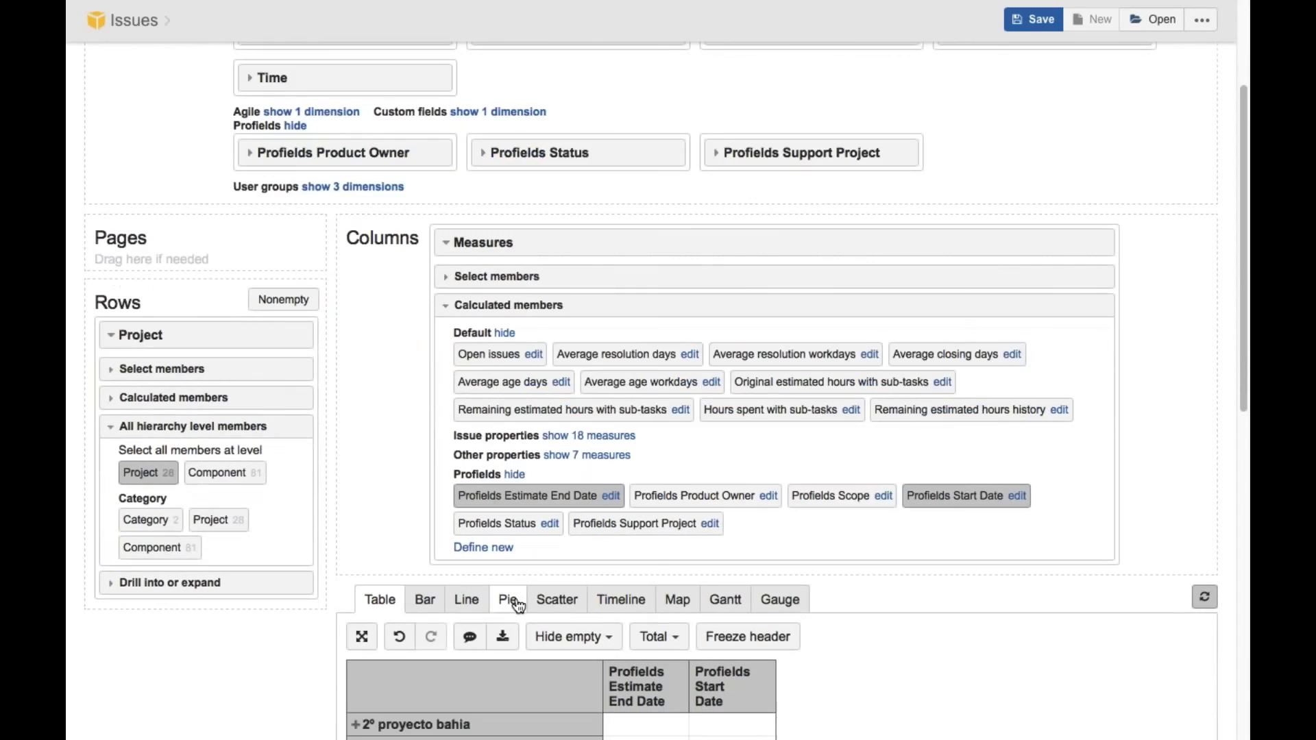
{"action": "scroll", "coordinate": [511, 602], "scroll_direction": "up", "scroll_amount": 2}
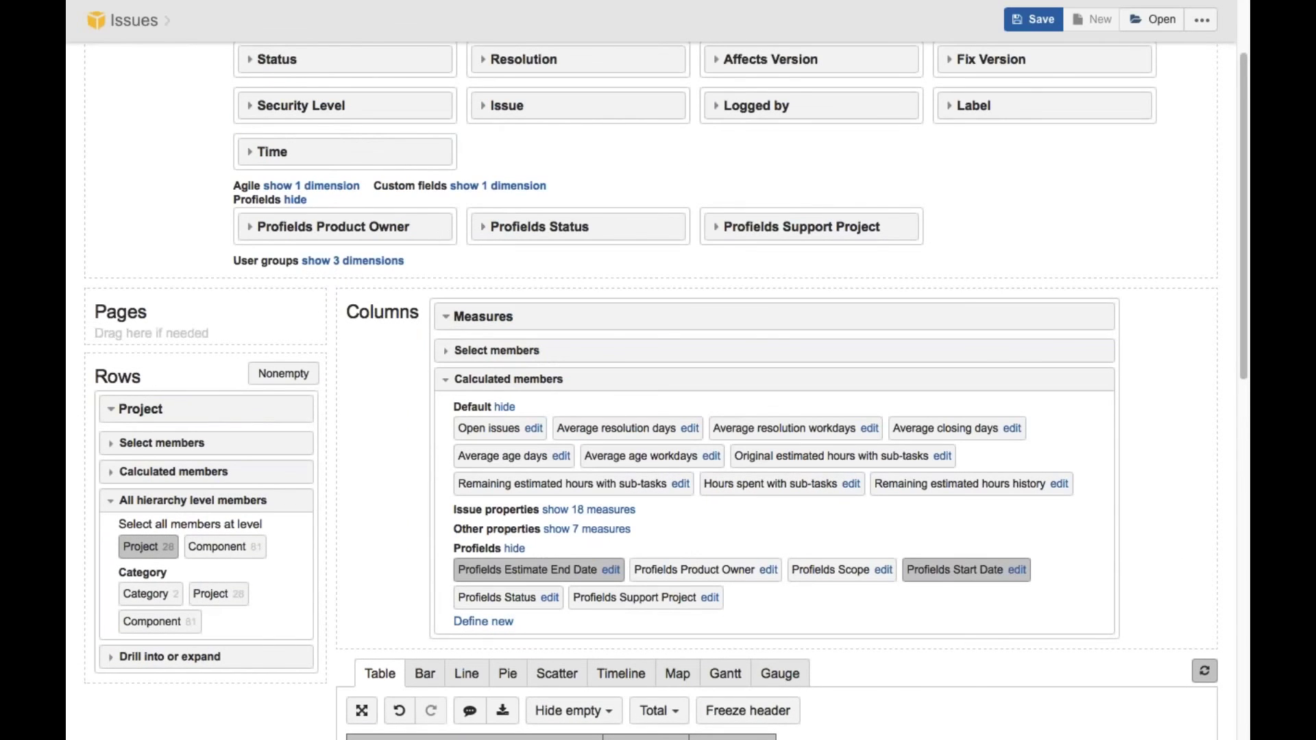
- Move the Profields Product Owner dimension through Columns into Rows, placing it above Project
{"action": "left_click_drag", "start_coordinate": [415, 233], "coordinate": [587, 307]}
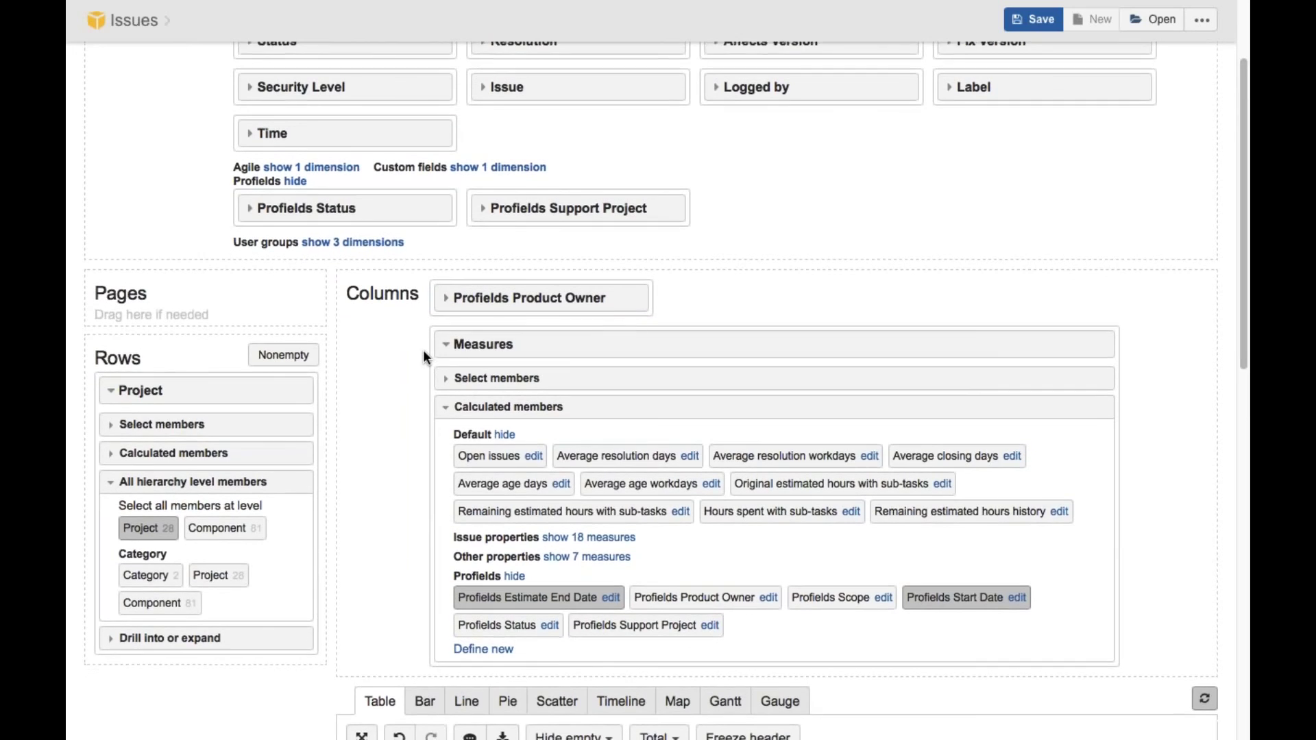
{"action": "scroll", "coordinate": [424, 353], "scroll_direction": "down", "scroll_amount": 3}
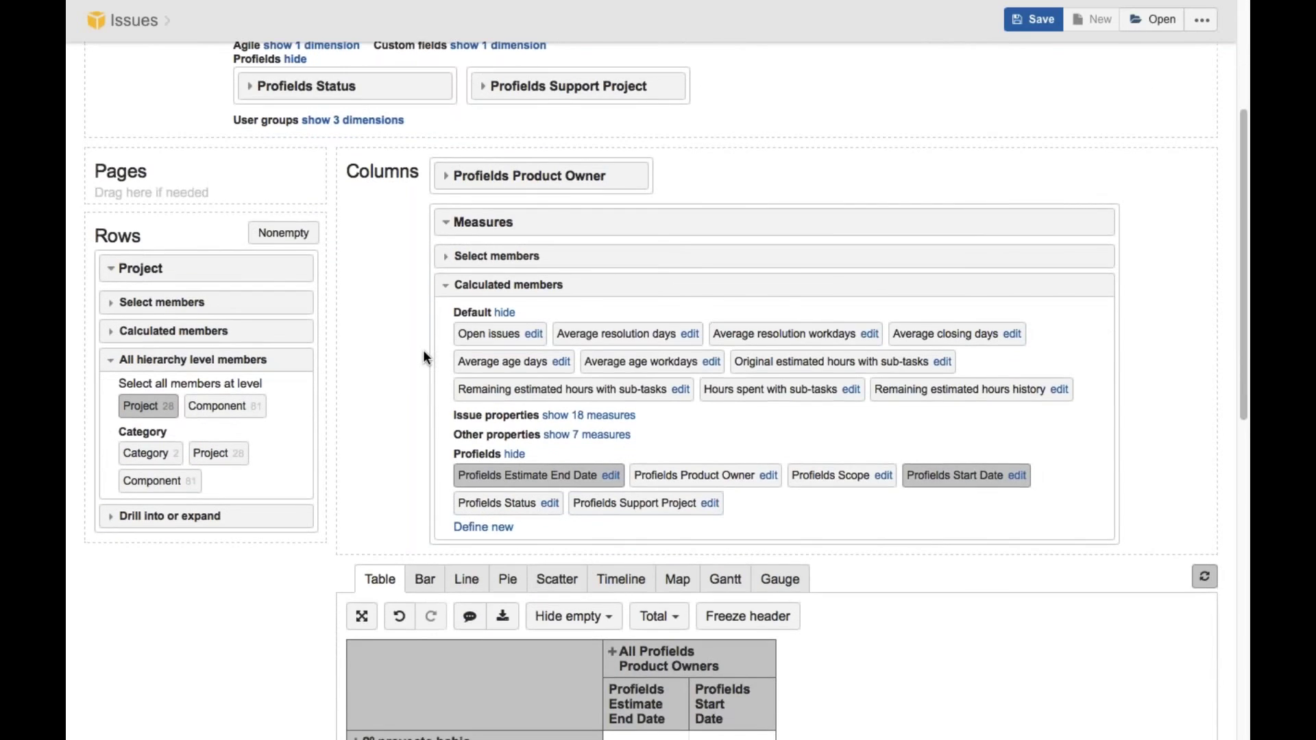
{"action": "scroll", "coordinate": [423, 353], "scroll_direction": "down", "scroll_amount": 2}
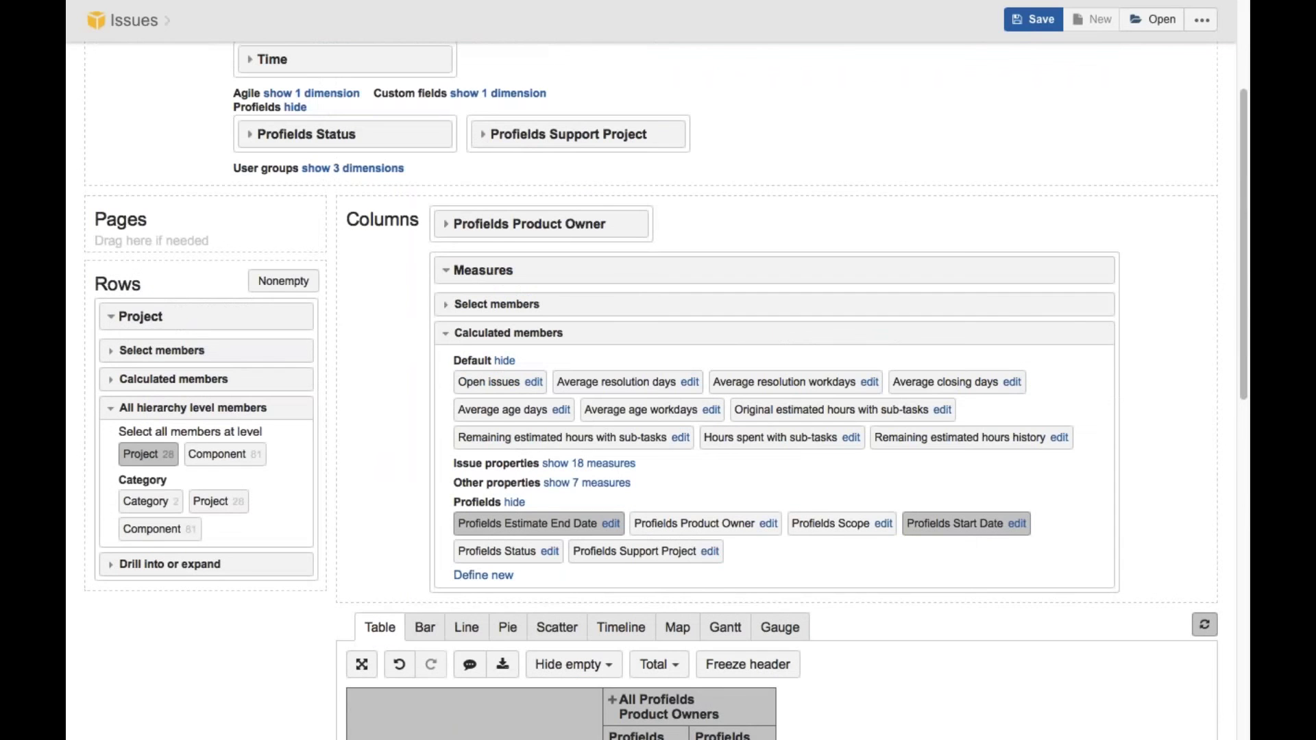
{"action": "left_click_drag", "start_coordinate": [480, 224], "coordinate": [130, 316]}
{"action": "scroll", "coordinate": [658, 391], "scroll_direction": "down", "scroll_amount": 5}
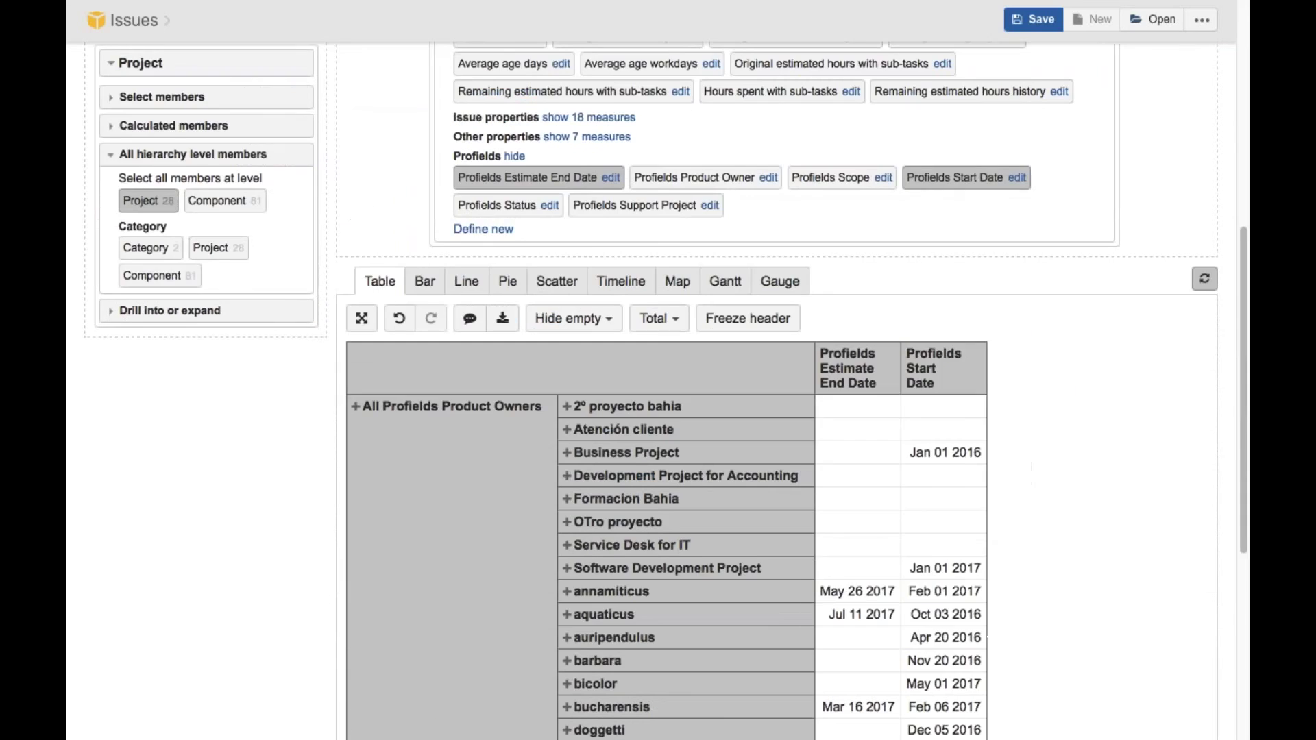
{"action": "scroll", "coordinate": [504, 458], "scroll_direction": "down", "scroll_amount": 1}
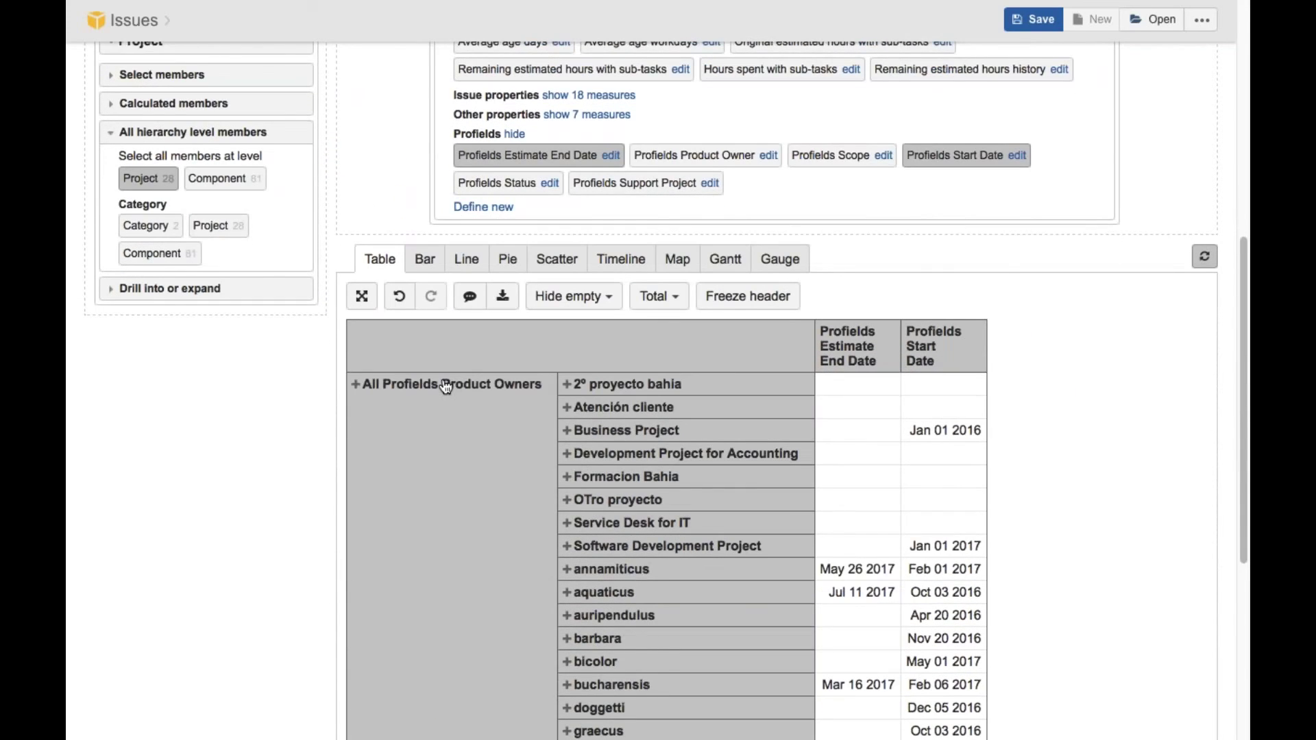
{"action": "scroll", "coordinate": [573, 480], "scroll_direction": "up", "scroll_amount": 1}
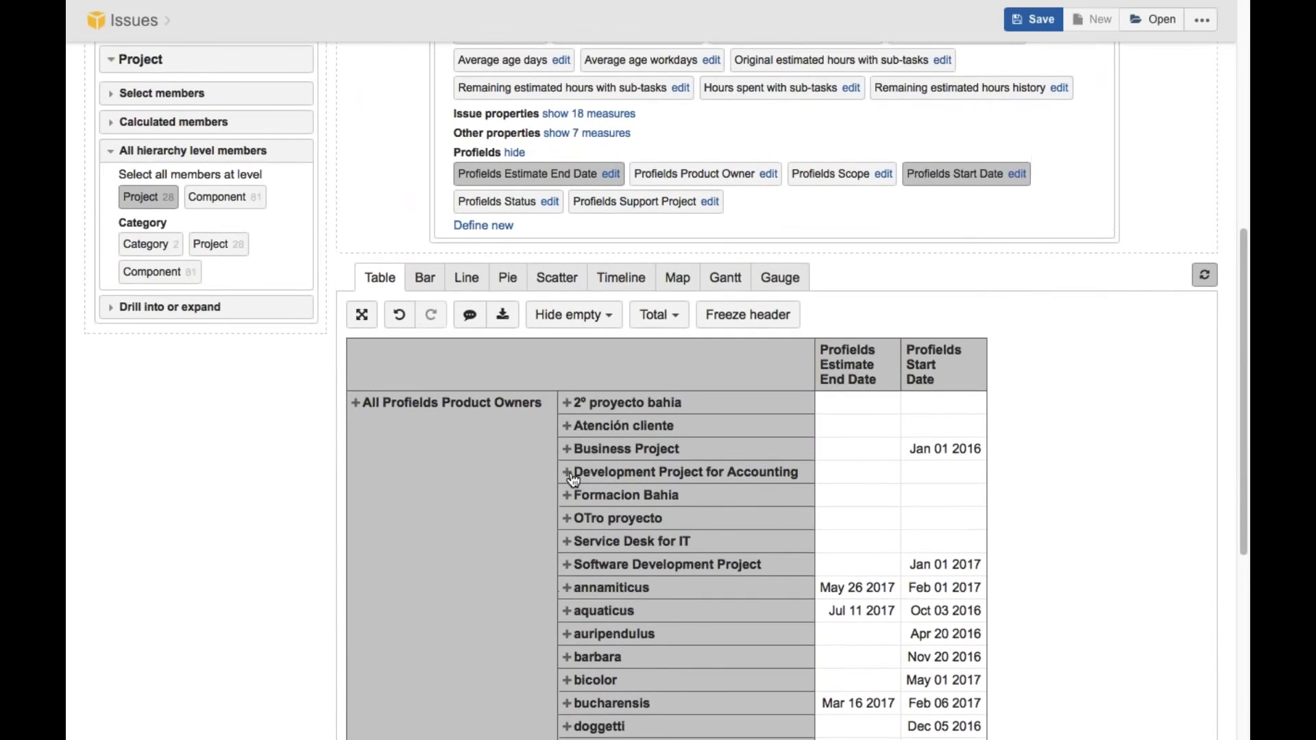
{"action": "scroll", "coordinate": [573, 480], "scroll_direction": "up", "scroll_amount": 3}
{"action": "scroll", "coordinate": [533, 500], "scroll_direction": "up", "scroll_amount": 1}
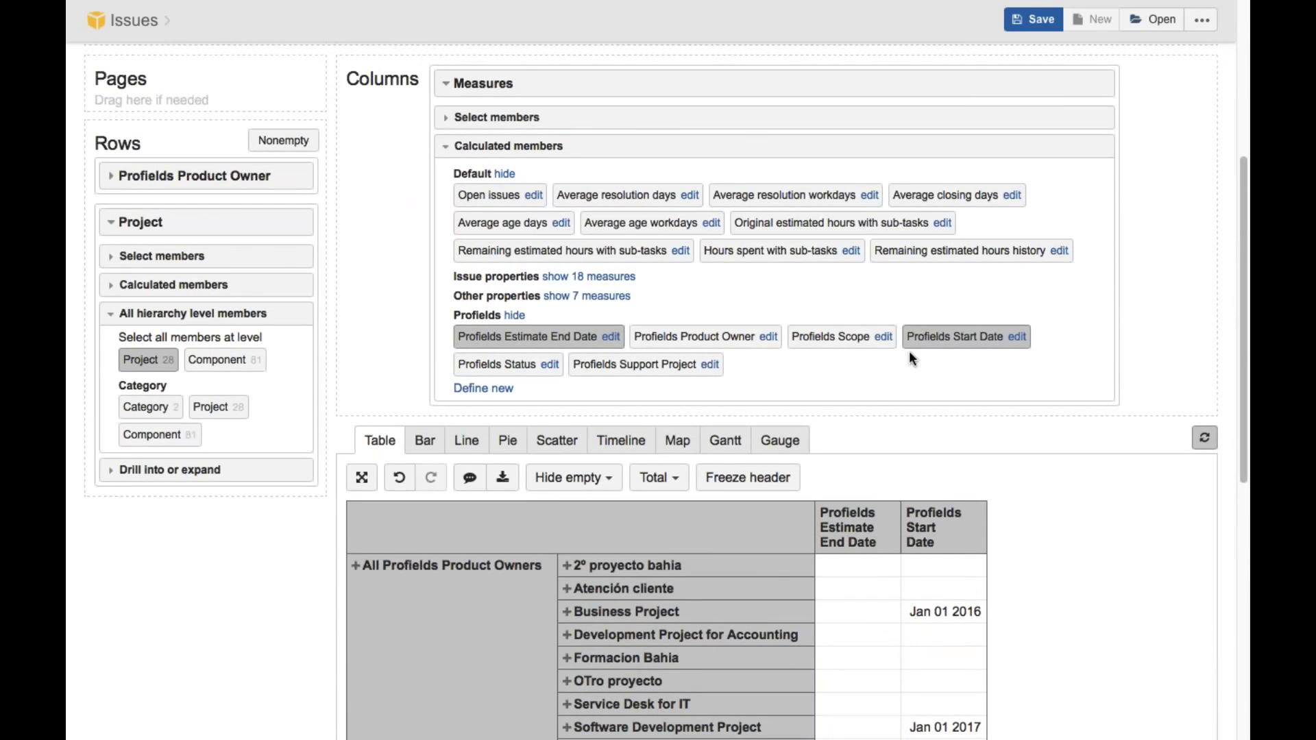
{"action": "mouse_move", "coordinate": [69, 71]}
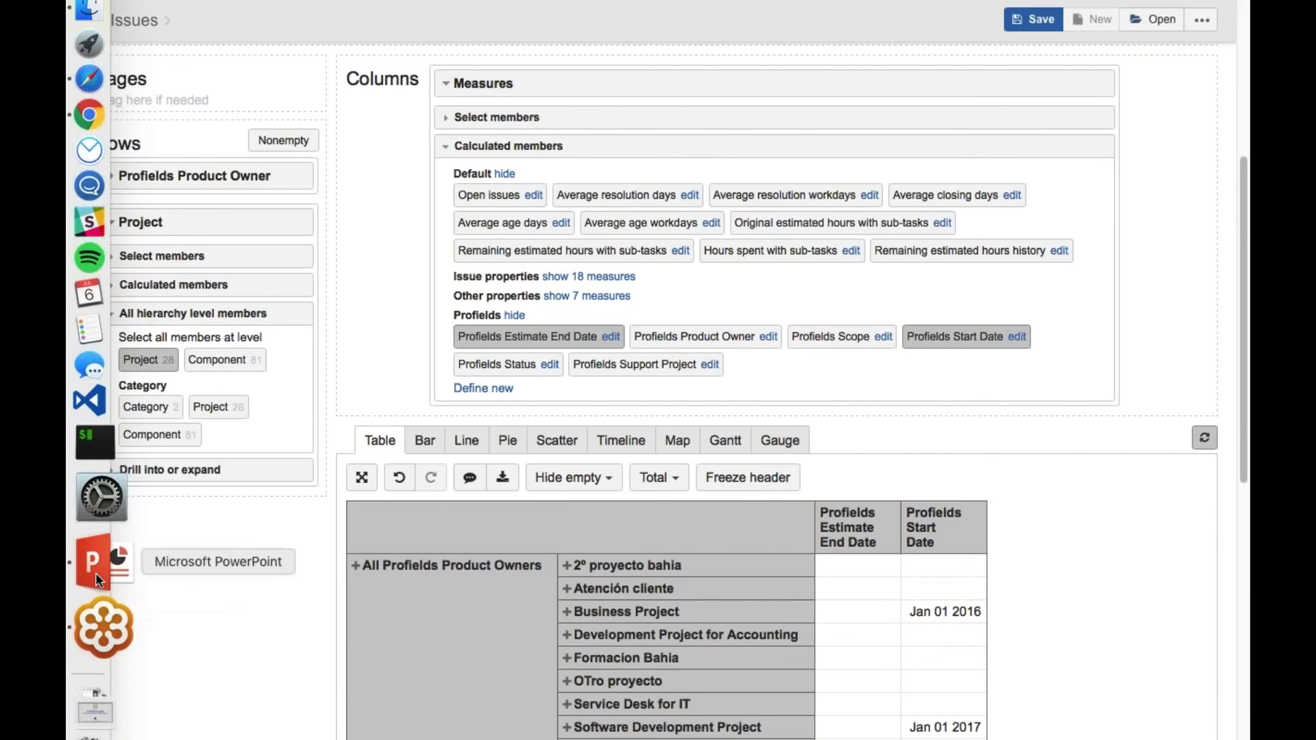
- Show slide 11, Need help?, as a full-screen slideshow in PowerPoint
{"action": "left_click", "coordinate": [96, 576]}
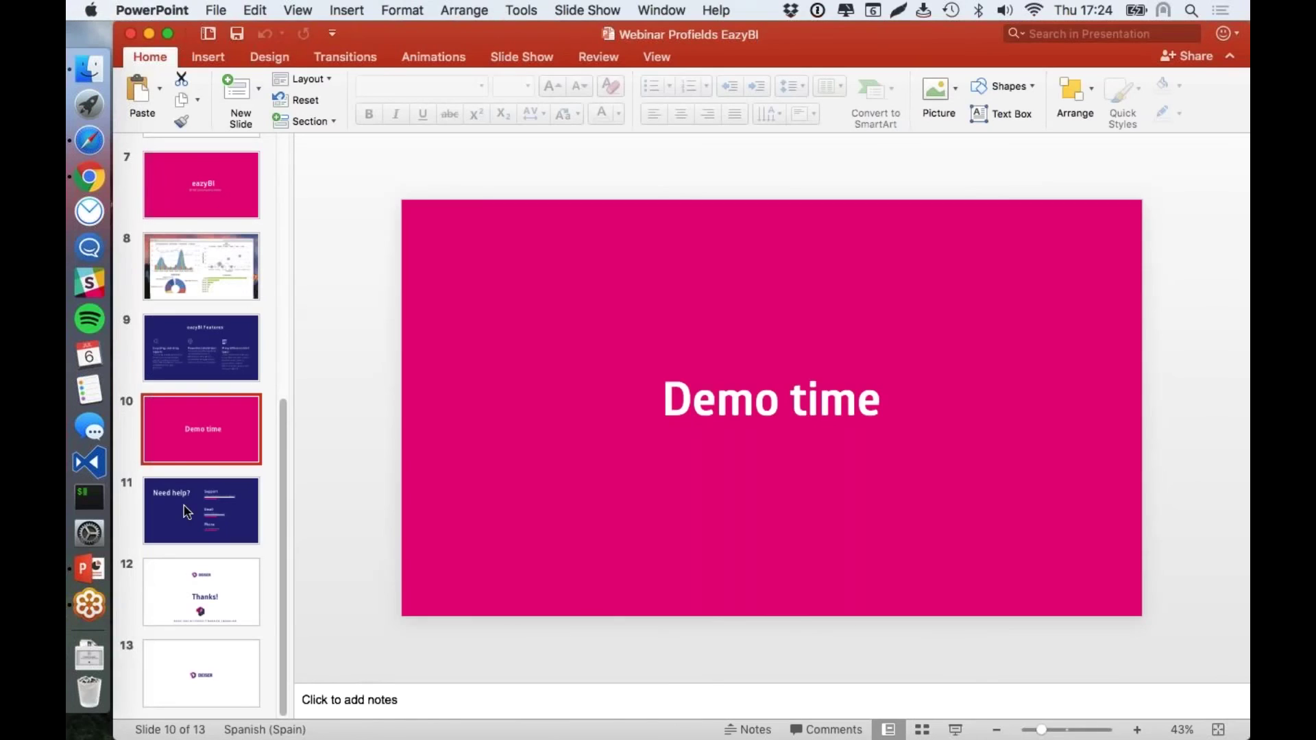
{"action": "left_click", "coordinate": [187, 511]}
{"action": "key", "text": "super+shift+Return"}
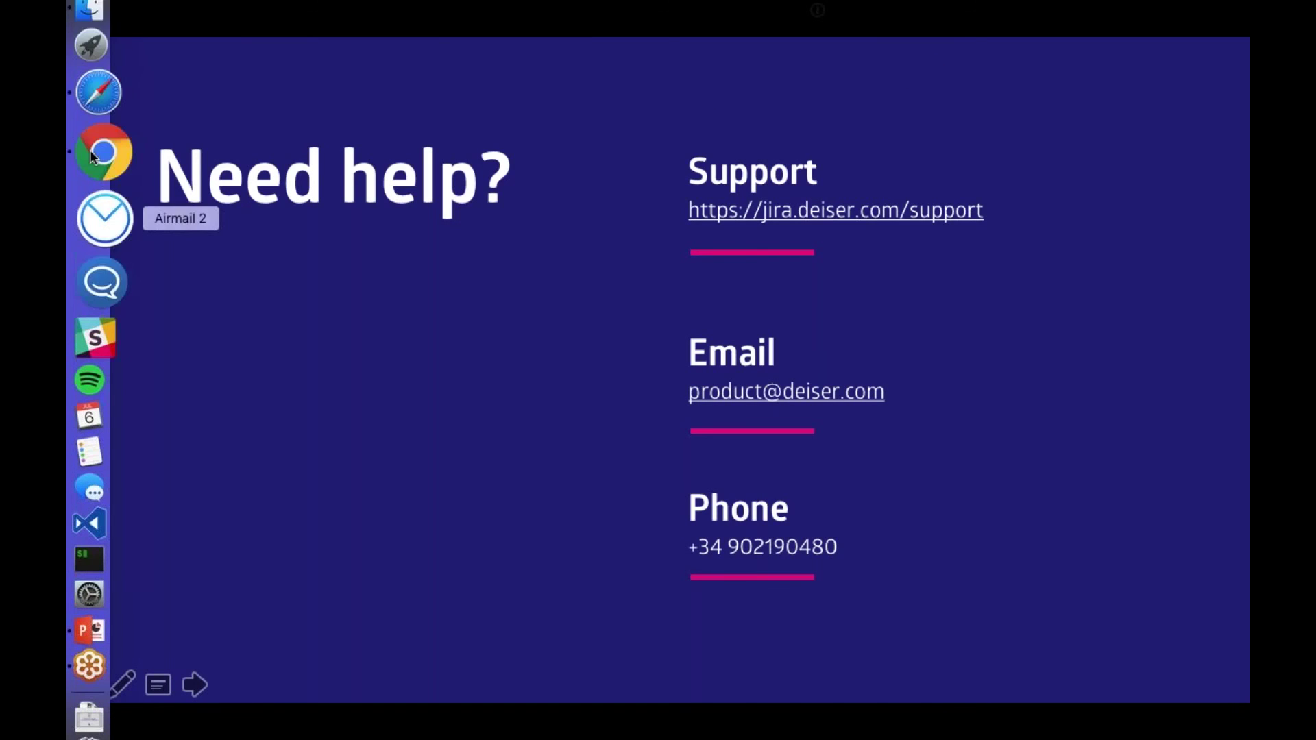
{"action": "left_click", "coordinate": [90, 138]}
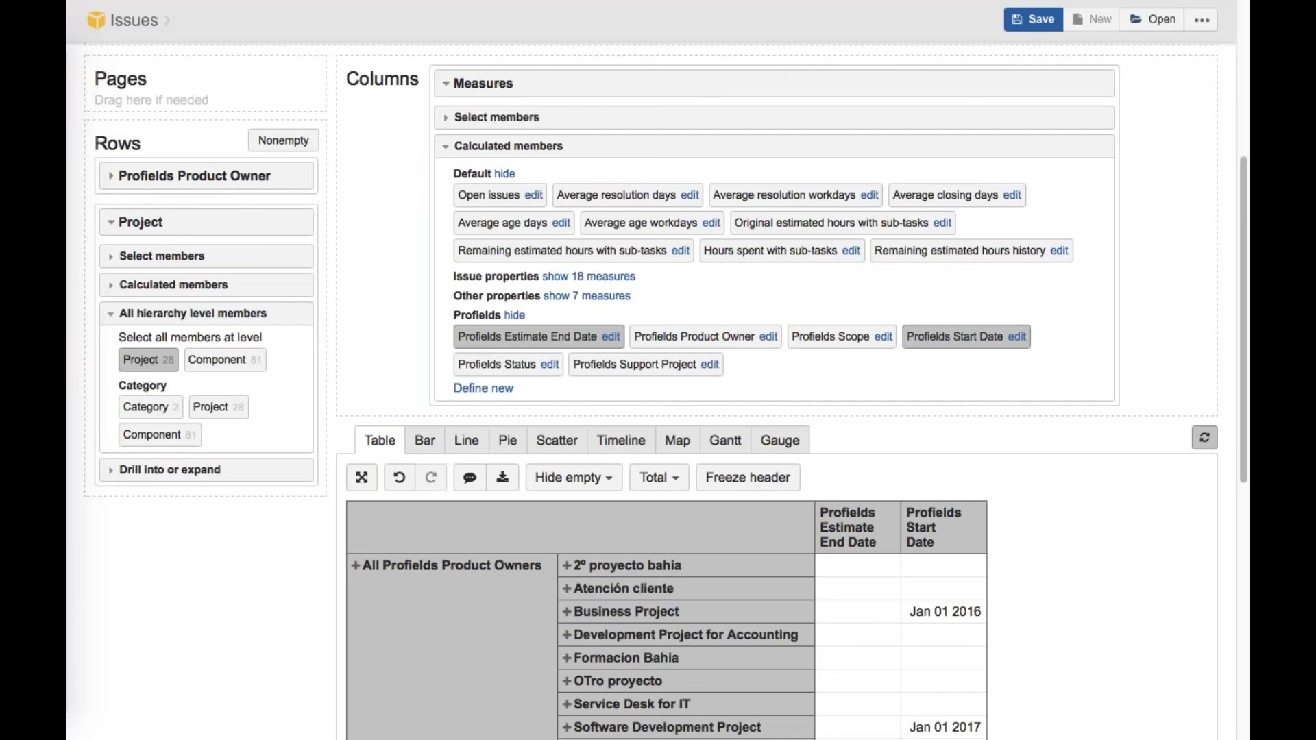
{"action": "mouse_move", "coordinate": [347, 93]}
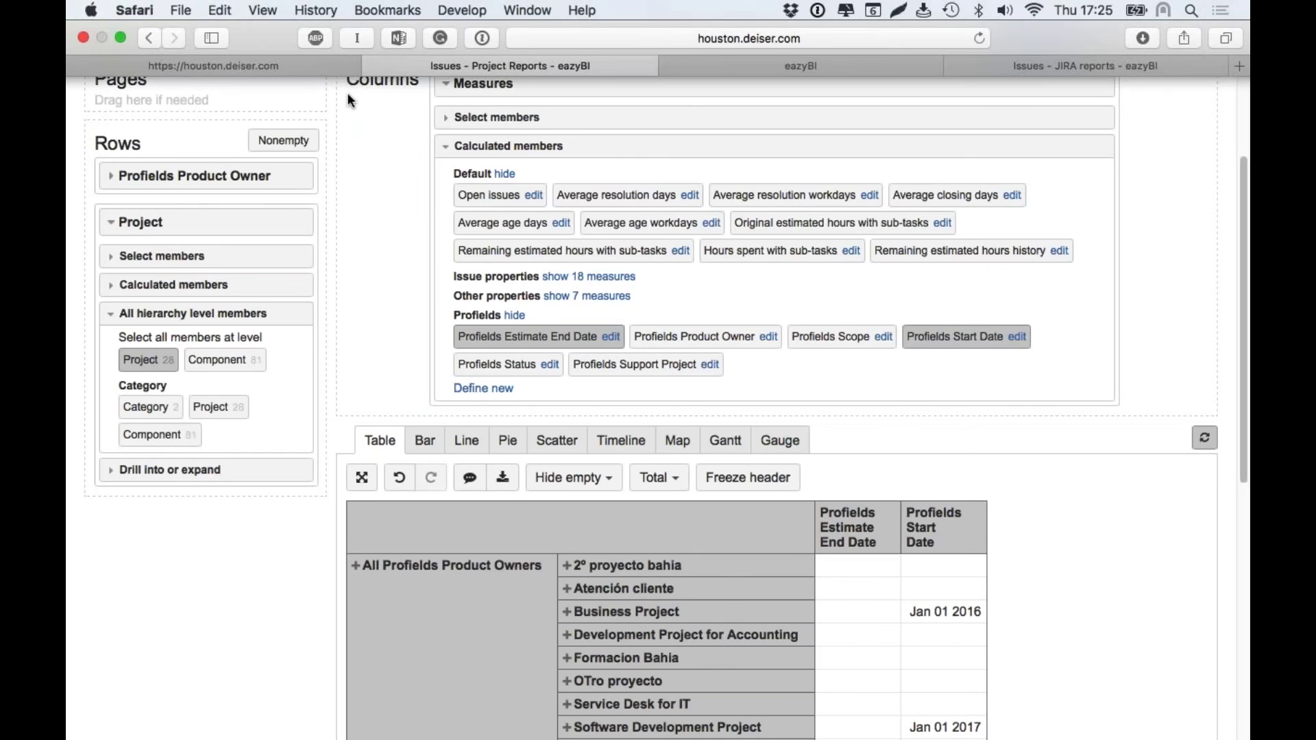
{"action": "scroll", "coordinate": [349, 99], "scroll_direction": "up", "scroll_amount": 5}
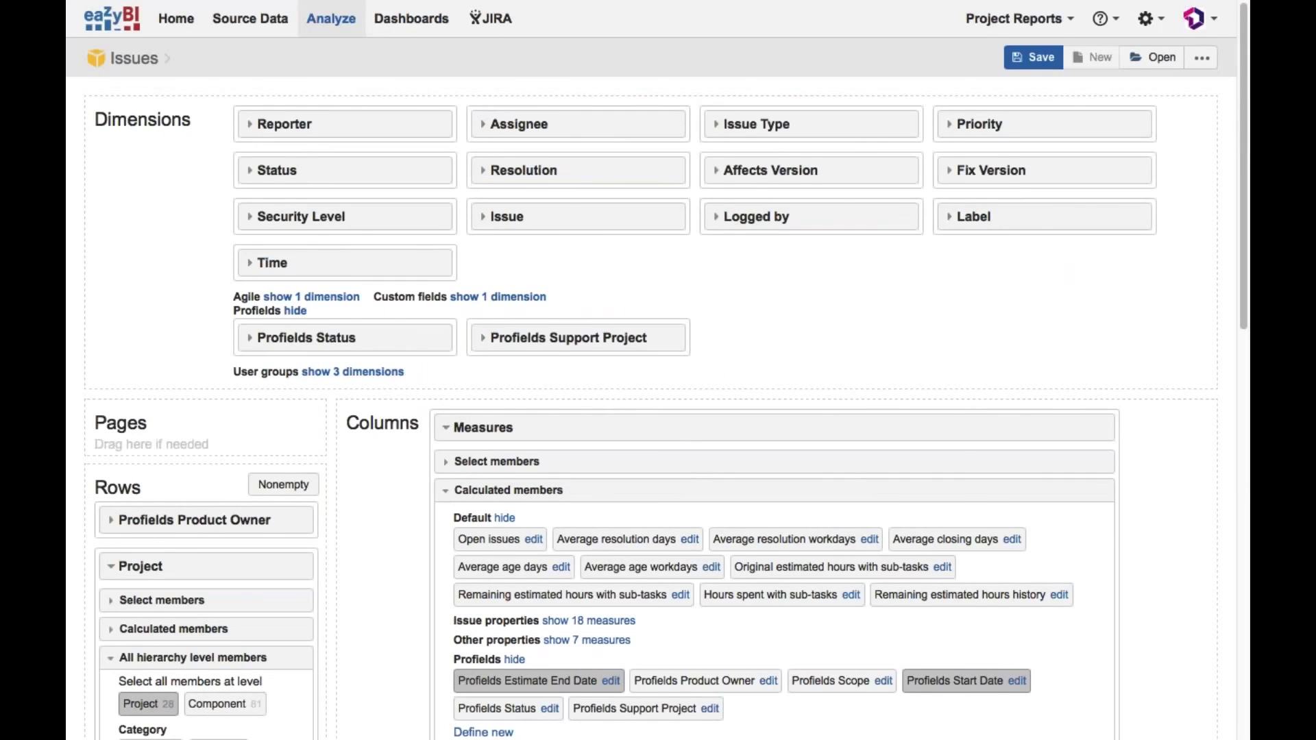
{"action": "scroll", "coordinate": [385, 214], "scroll_direction": "down", "scroll_amount": 3}
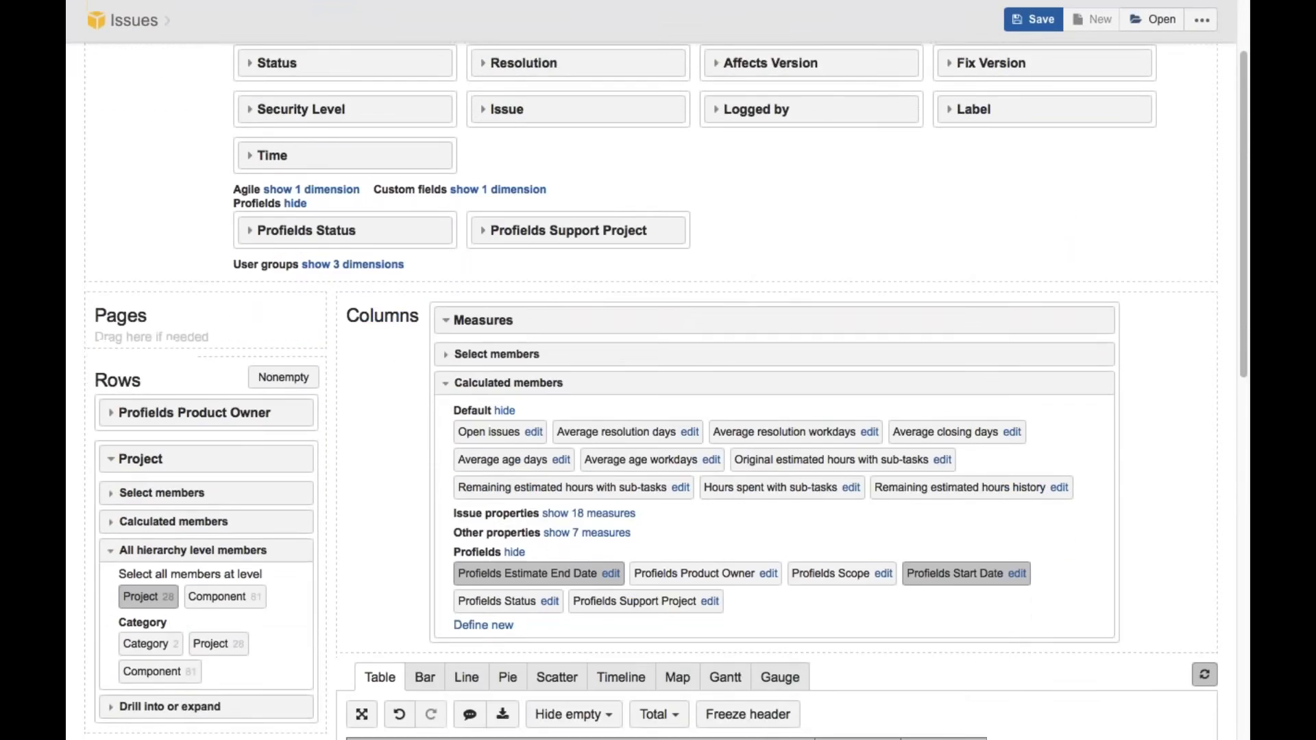
{"action": "scroll", "coordinate": [656, 370], "scroll_direction": "down", "scroll_amount": 2}
{"action": "scroll", "coordinate": [657, 370], "scroll_direction": "up", "scroll_amount": 4}
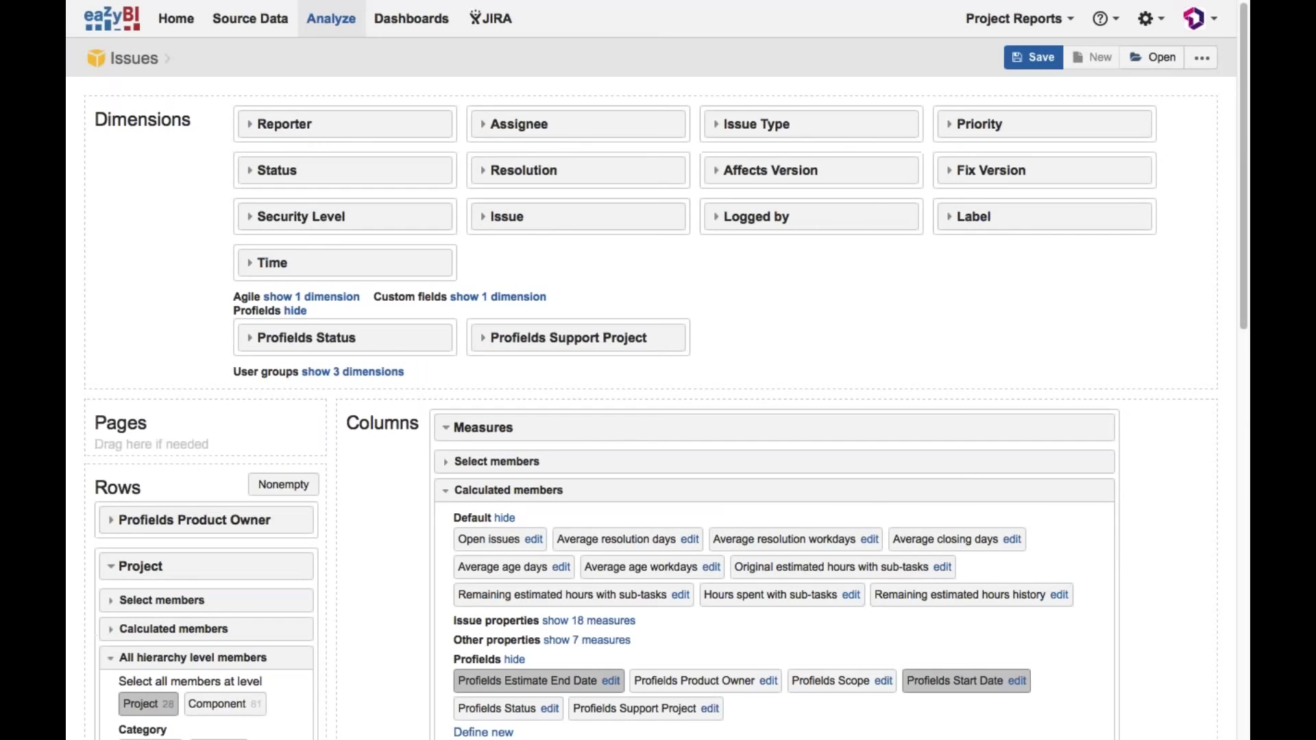
{"action": "scroll", "coordinate": [511, 295], "scroll_direction": "down", "scroll_amount": 10}
{"action": "scroll", "coordinate": [512, 295], "scroll_direction": "up", "scroll_amount": 3}
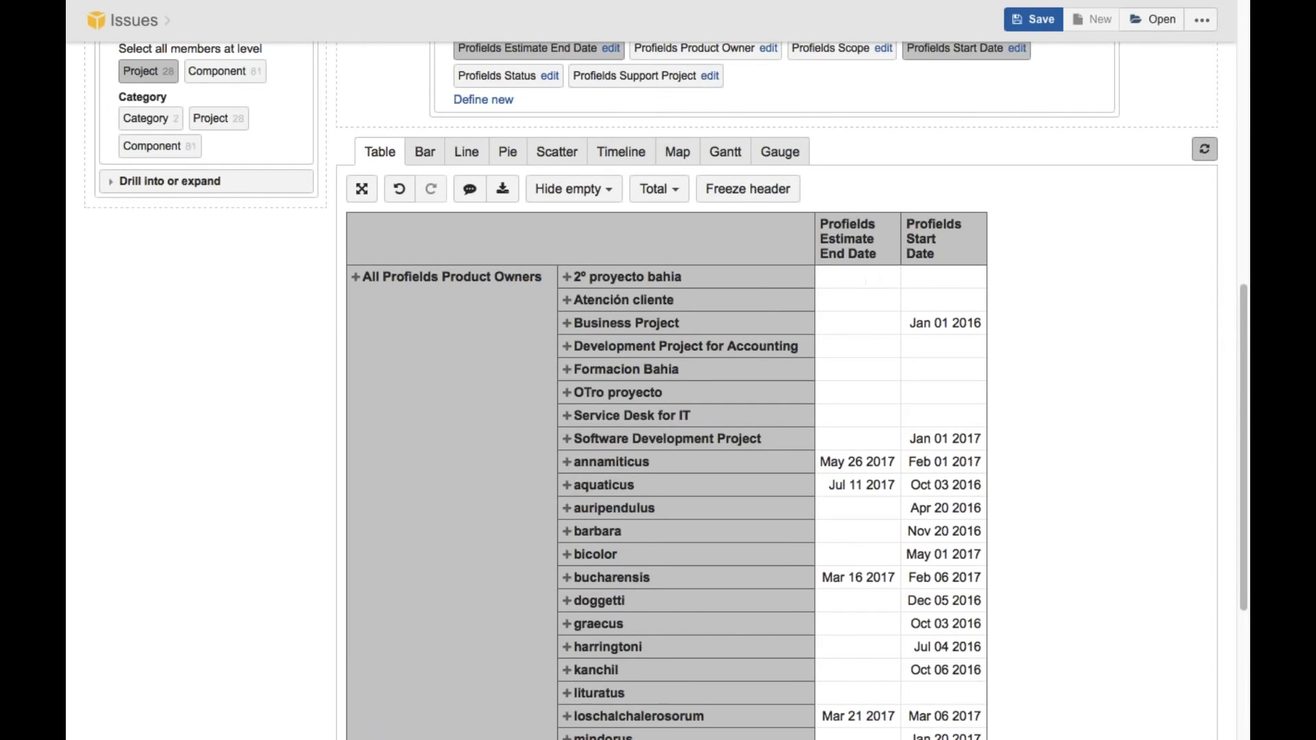
{"action": "scroll", "coordinate": [924, 280], "scroll_direction": "up", "scroll_amount": 3}
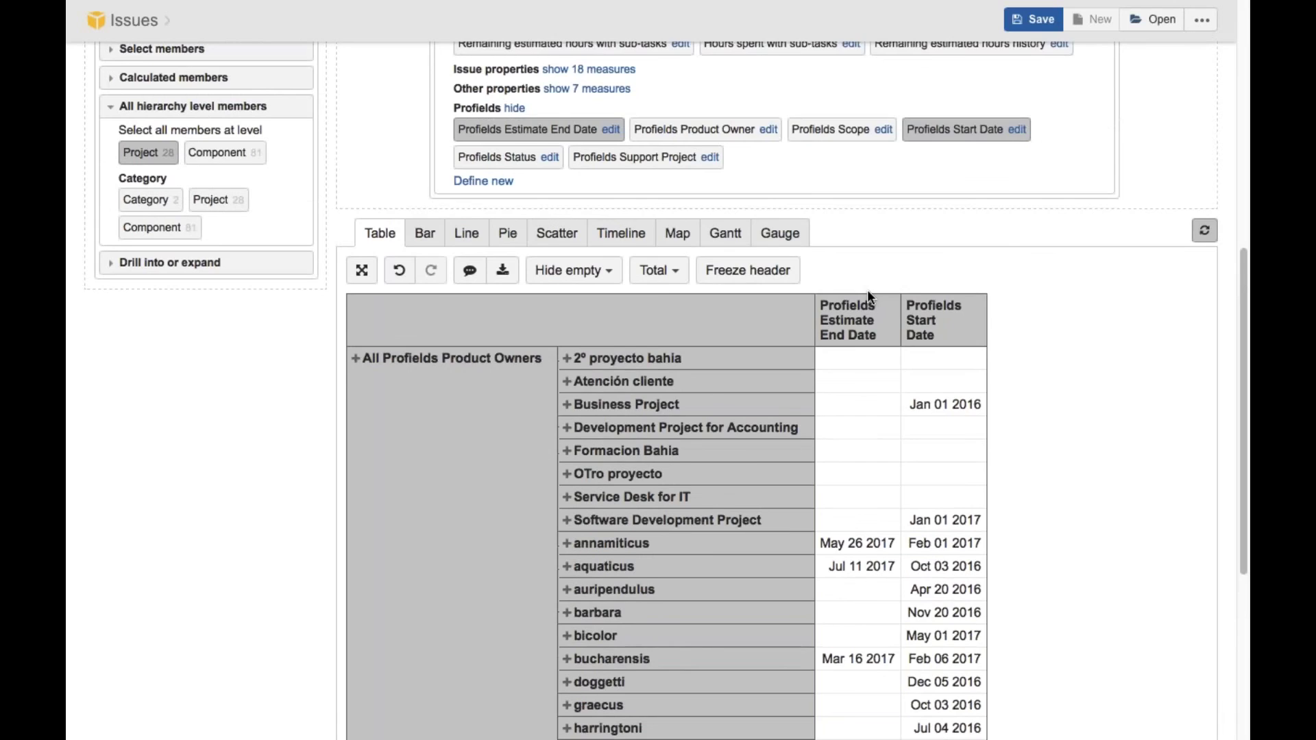
- Add Open issues, Issues created and Issues due measures as report columns
{"action": "left_click", "coordinate": [489, 126]}
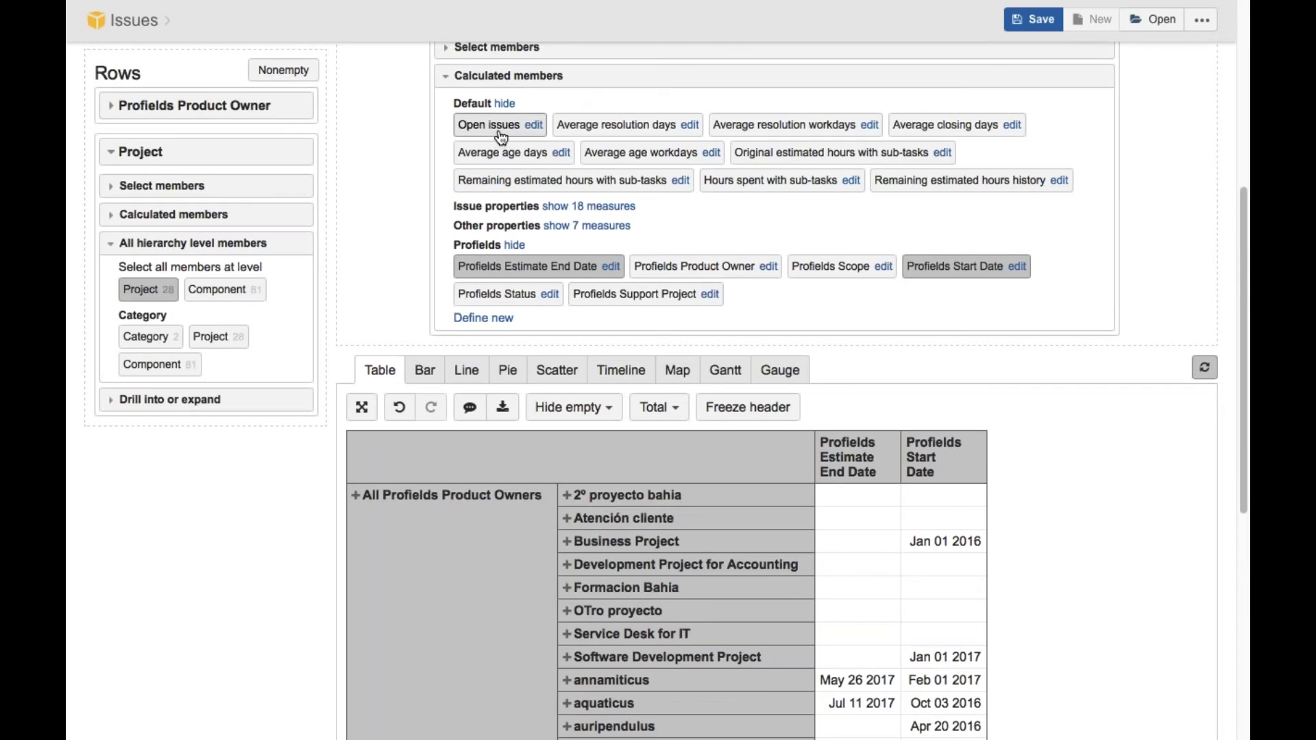
{"action": "scroll", "coordinate": [560, 182], "scroll_direction": "up", "scroll_amount": 1}
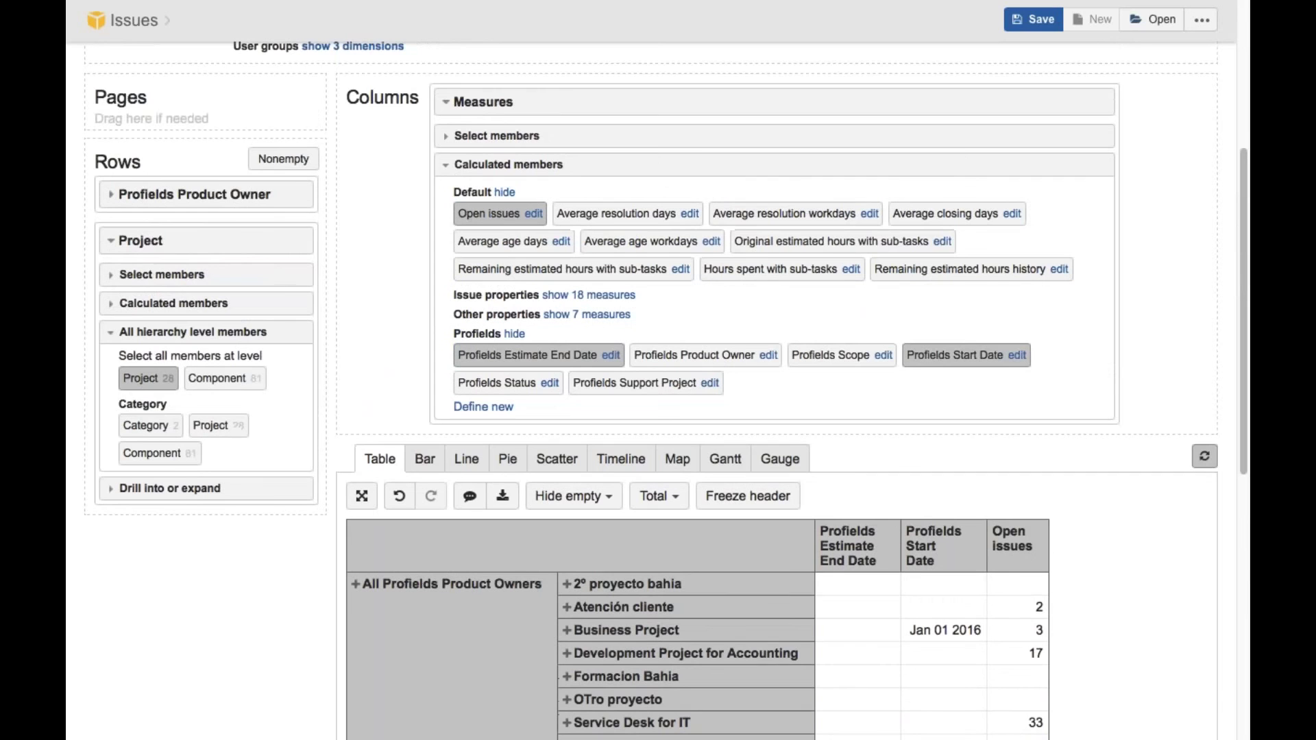
{"action": "left_click", "coordinate": [447, 135]}
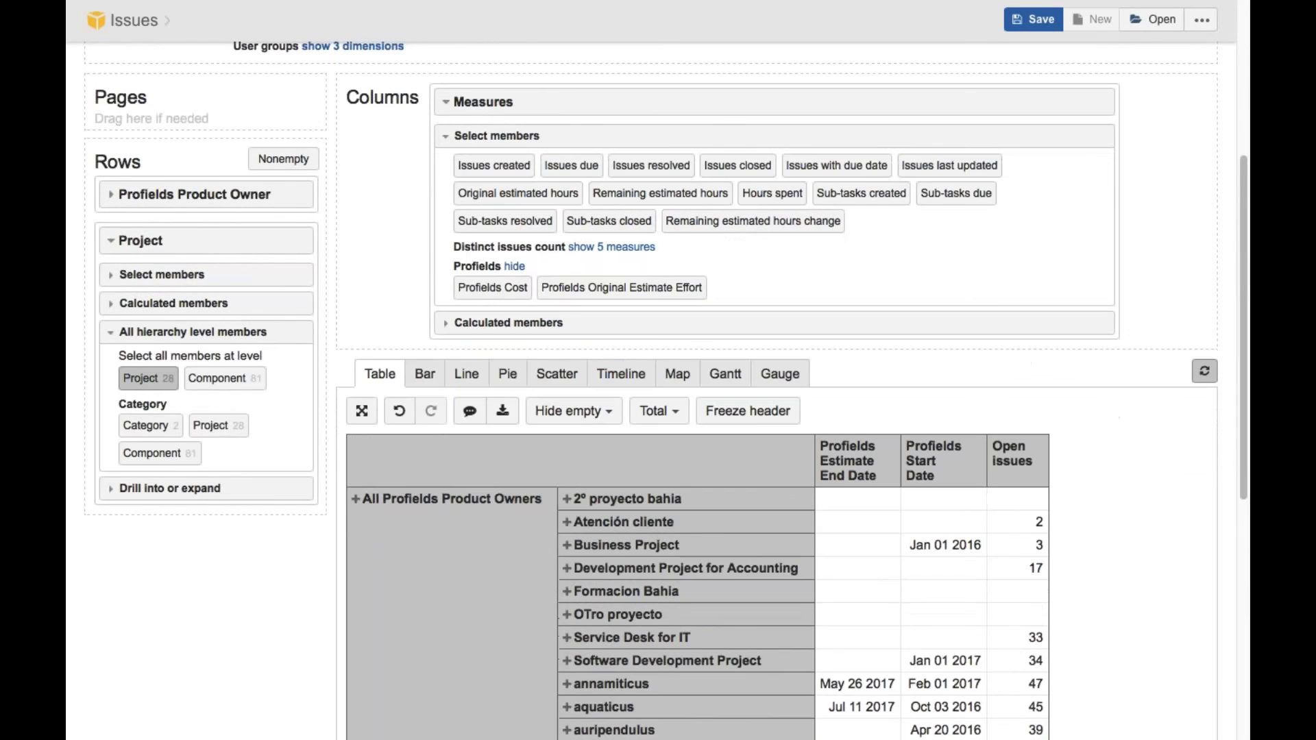
{"action": "left_click", "coordinate": [473, 165]}
{"action": "left_click", "coordinate": [576, 165]}
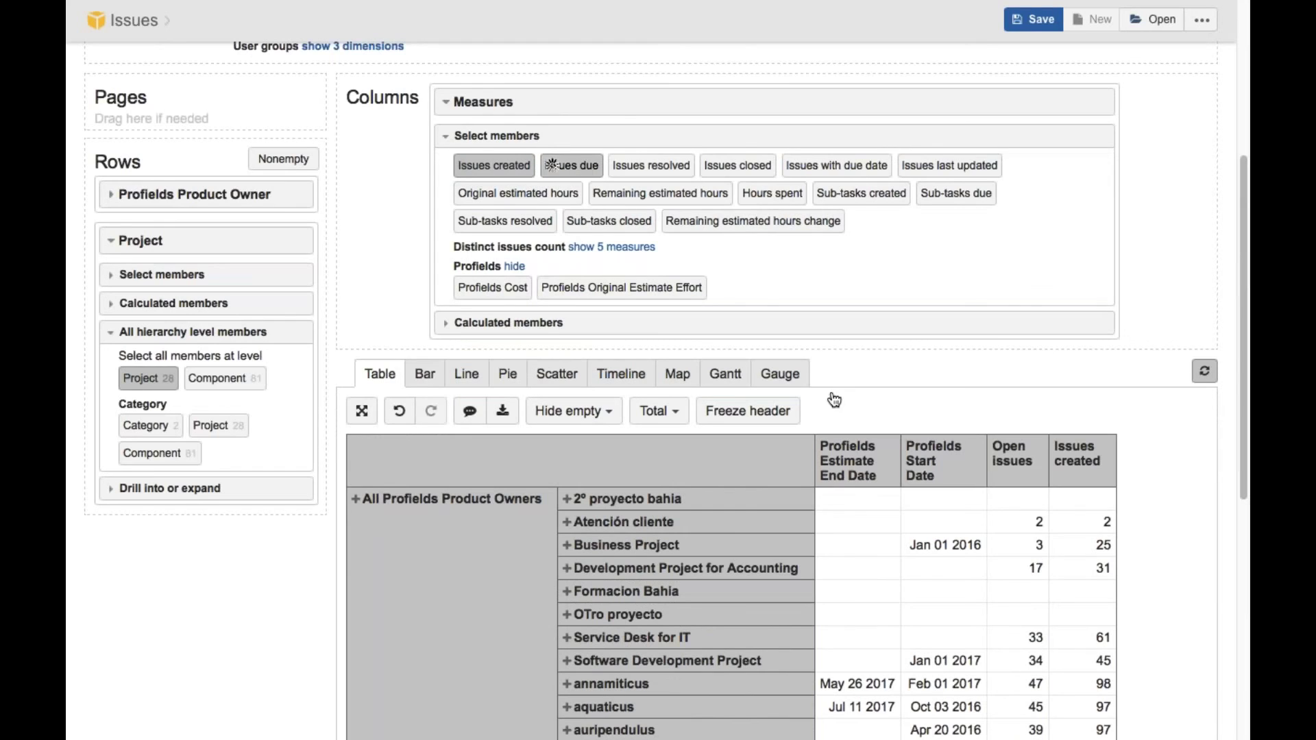
{"action": "scroll", "coordinate": [834, 400], "scroll_direction": "down", "scroll_amount": 5}
{"action": "scroll", "coordinate": [835, 400], "scroll_direction": "up", "scroll_amount": 5}
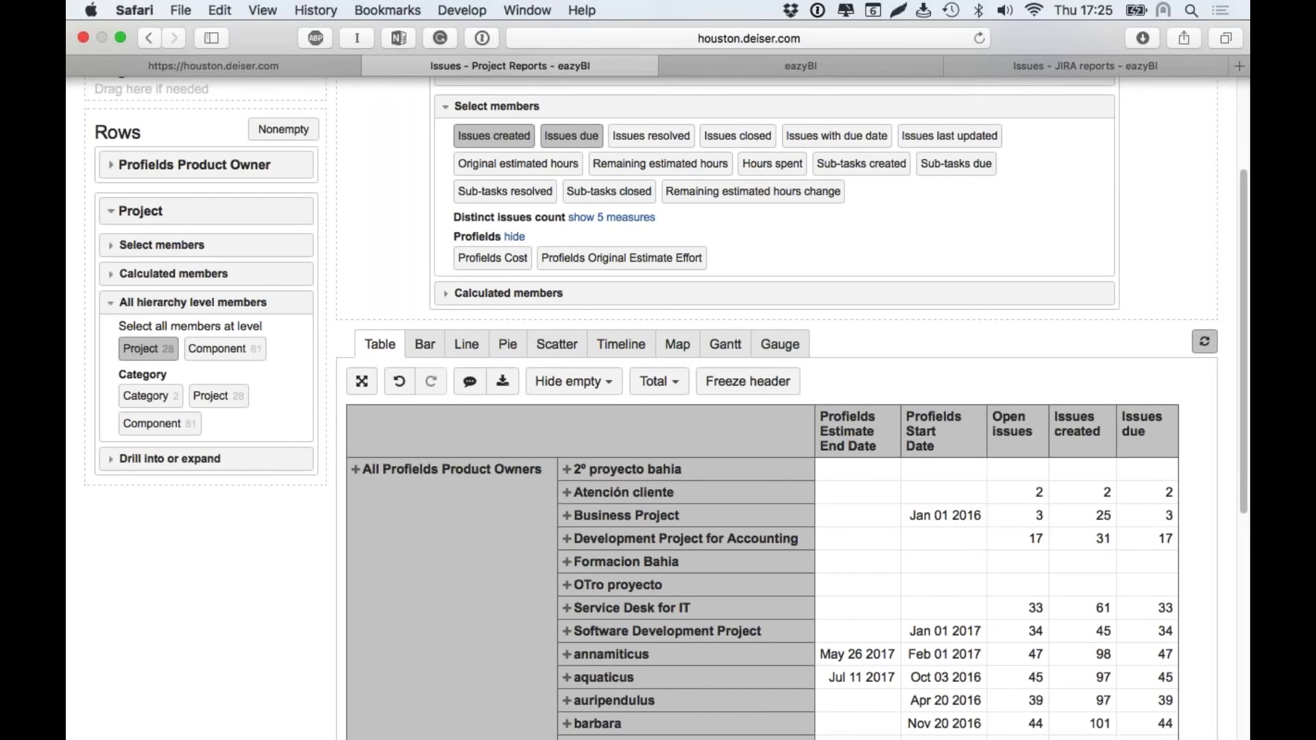
- Bring up the Dock to return to the Need help? PowerPoint slideshow
{"action": "mouse_move", "coordinate": [89, 528]}
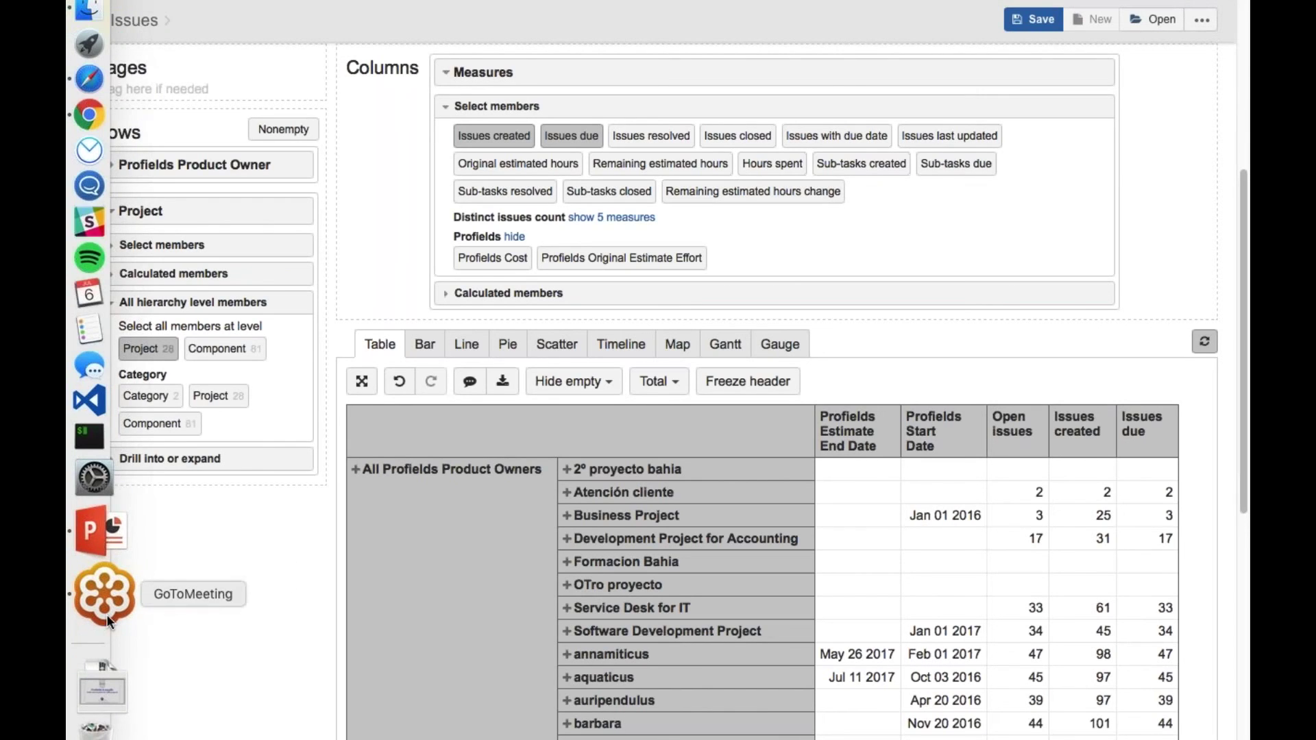